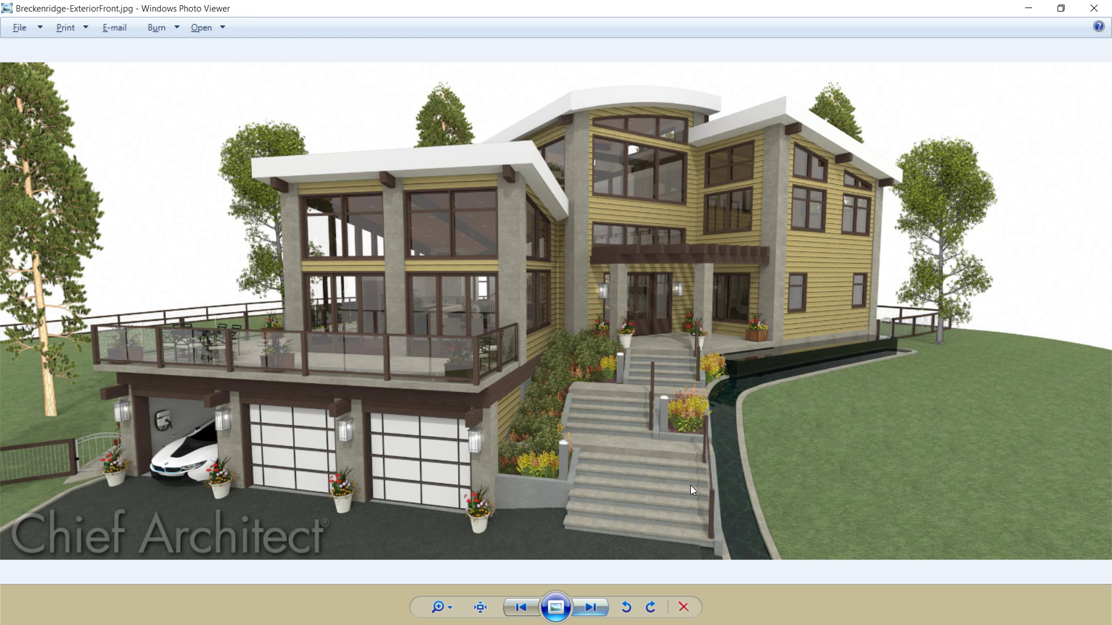
Page through the reference renderings and the terrain perimeter image in Photo Viewer.
key("Right")
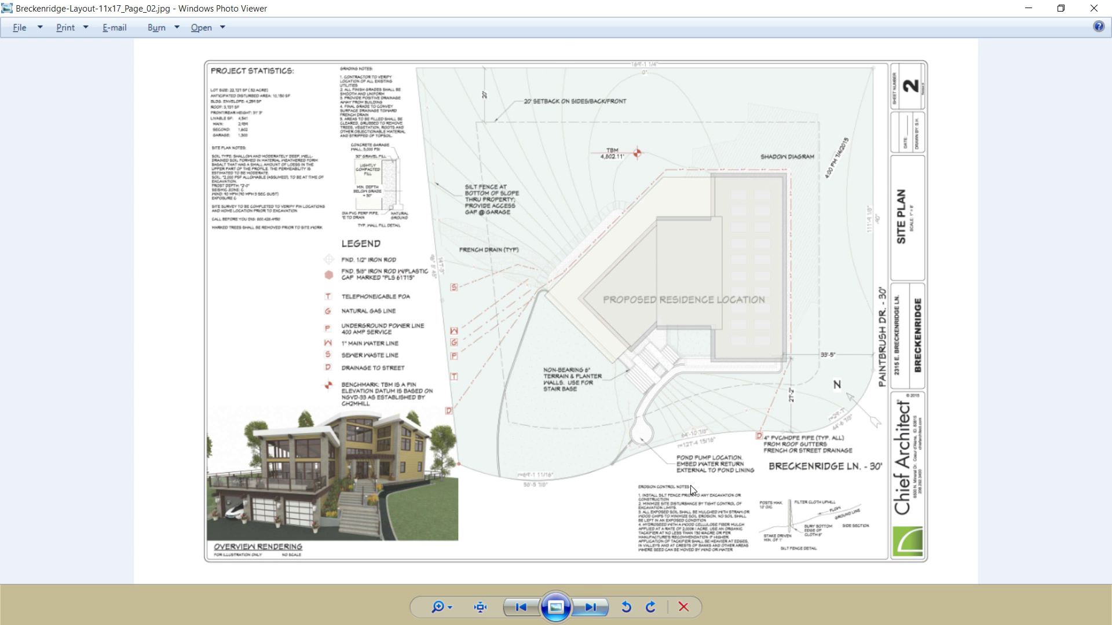
key("Right")
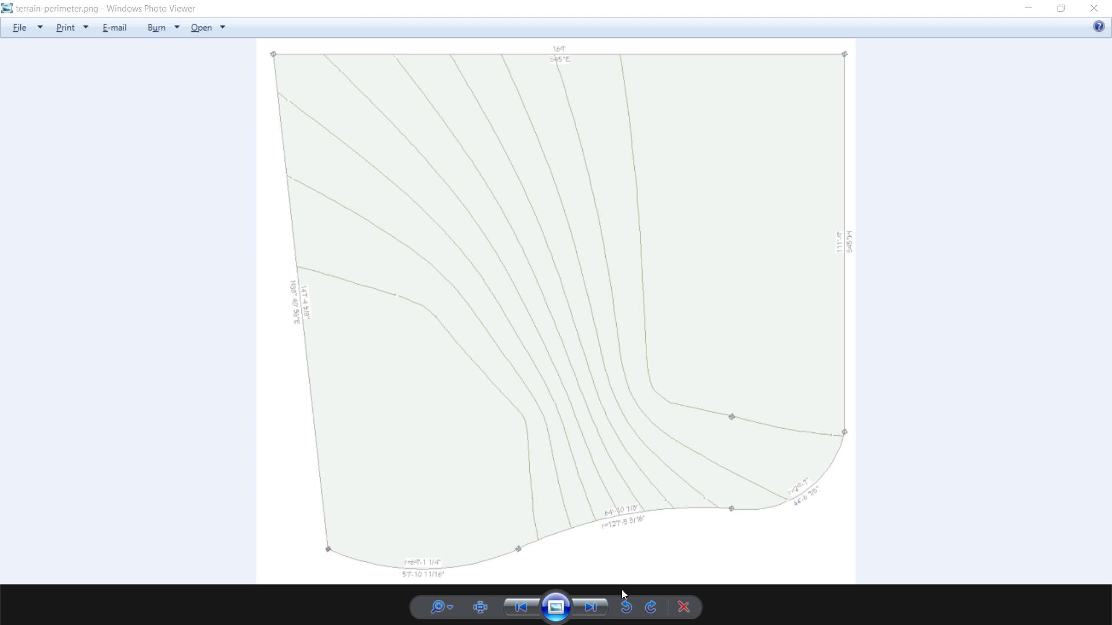
left_click(601, 612)
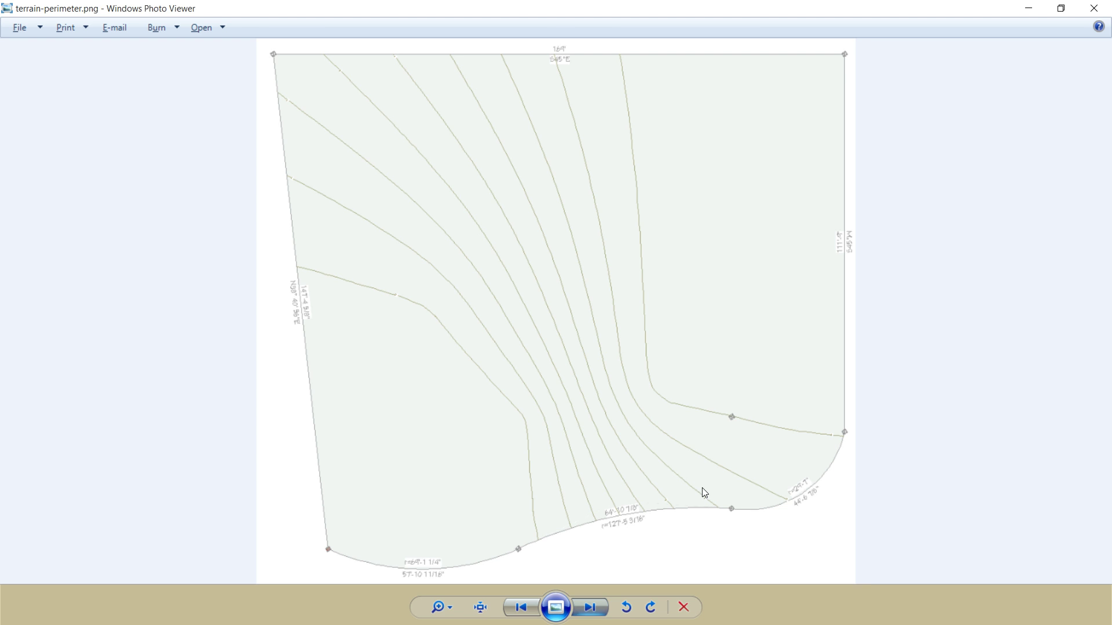
left_click(602, 612)
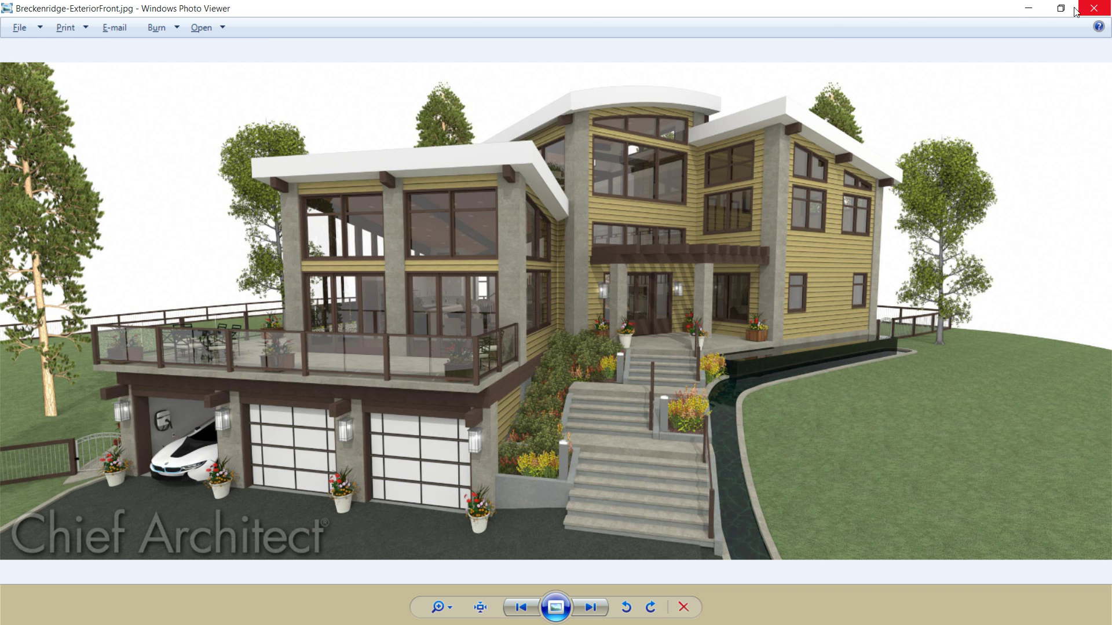
Close the image viewer and create a terrain perimeter around the house.
left_click(1093, 8)
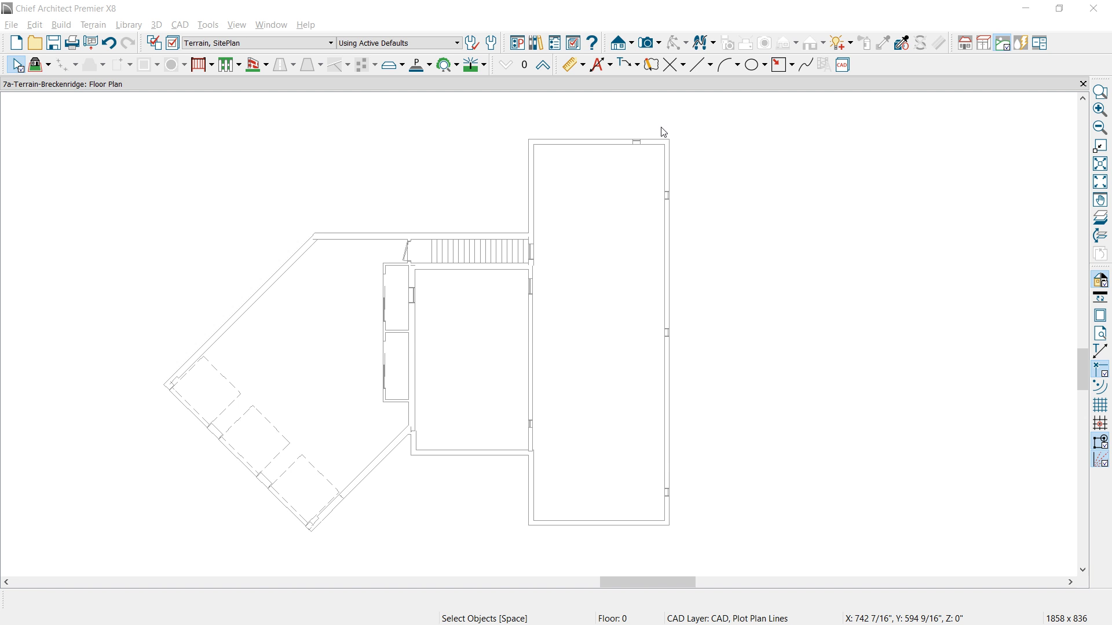
scroll(512, 355, "up", 1)
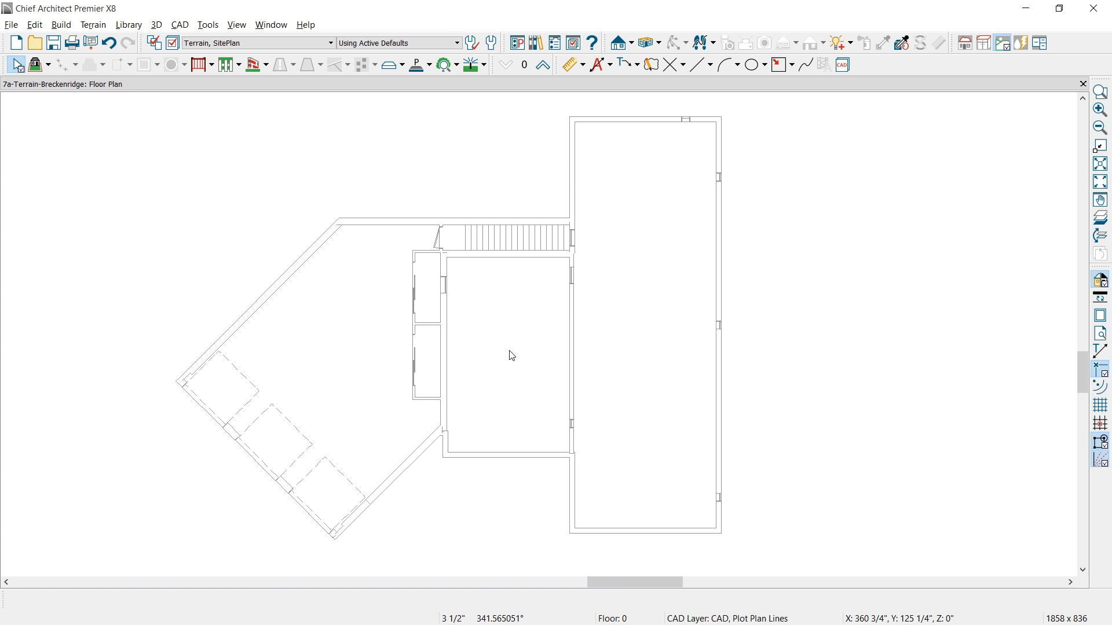
left_click(96, 27)
left_click(110, 43)
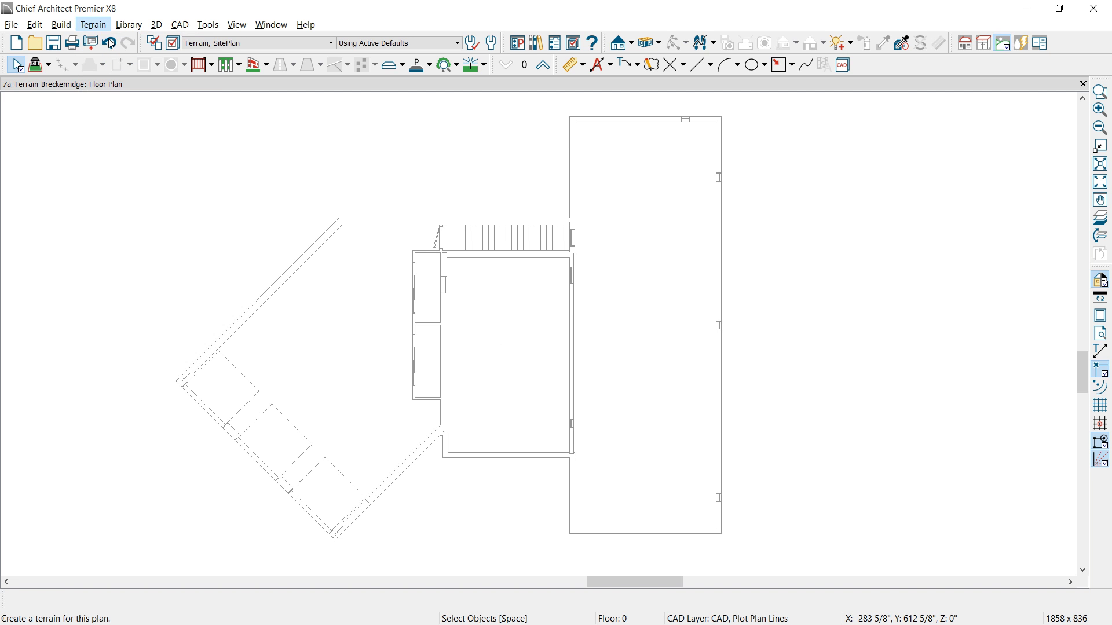
Orbit a Perspective Floor Overview, then return to the floor plan and pan it.
left_click(651, 44)
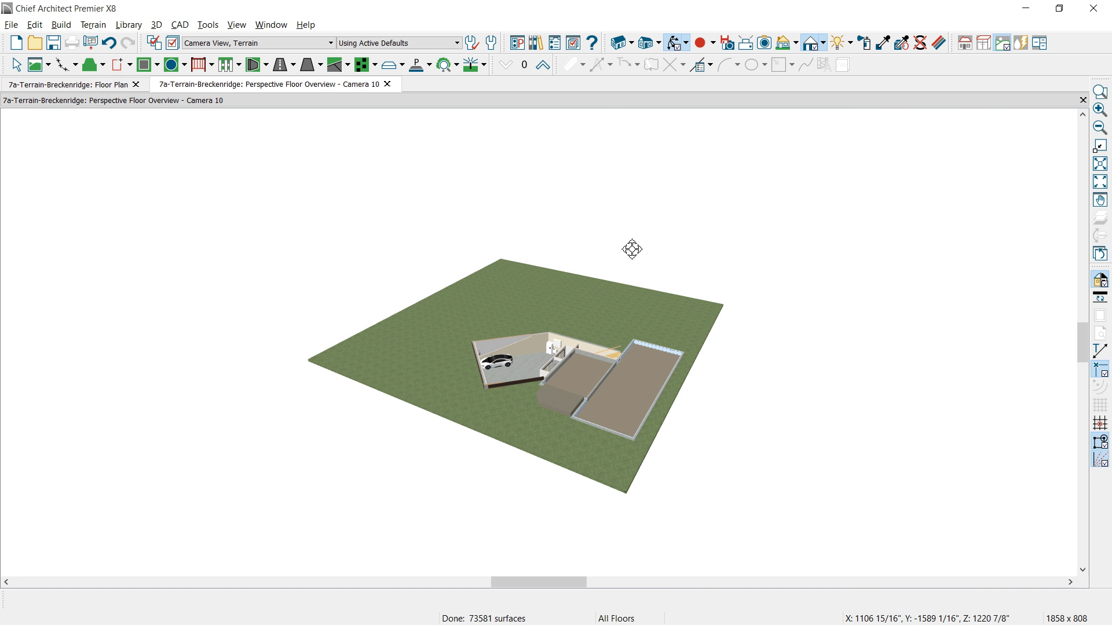
left_click_drag(632, 249, 601, 281)
key("ctrl+Tab")
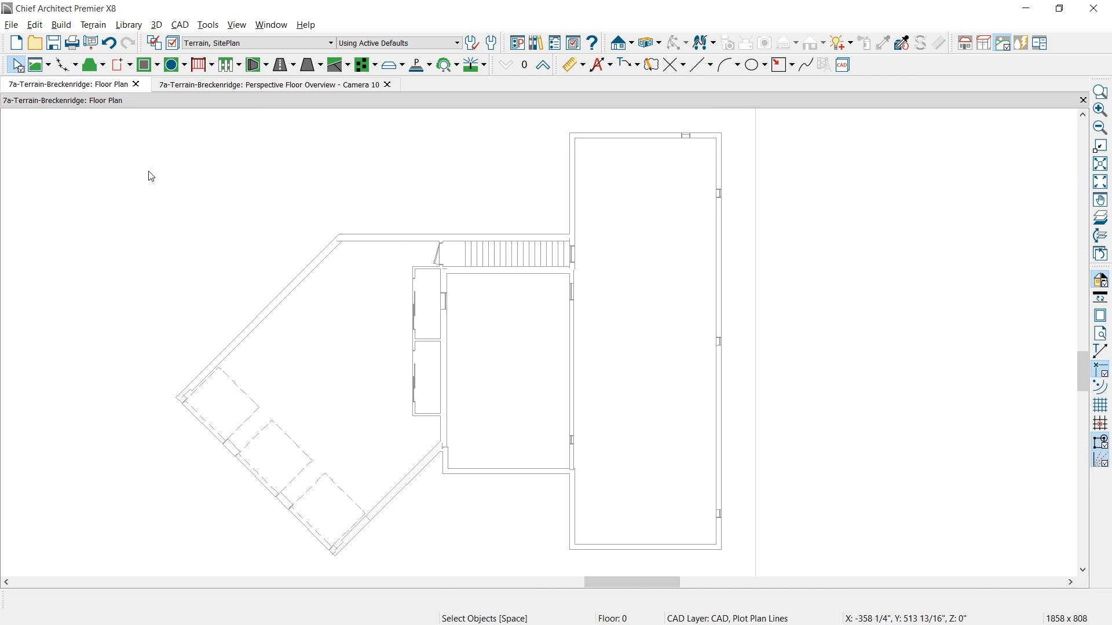
middle_click(261, 225)
scroll(275, 236, "down", 3)
middle_click_drag(236, 218, 396, 315)
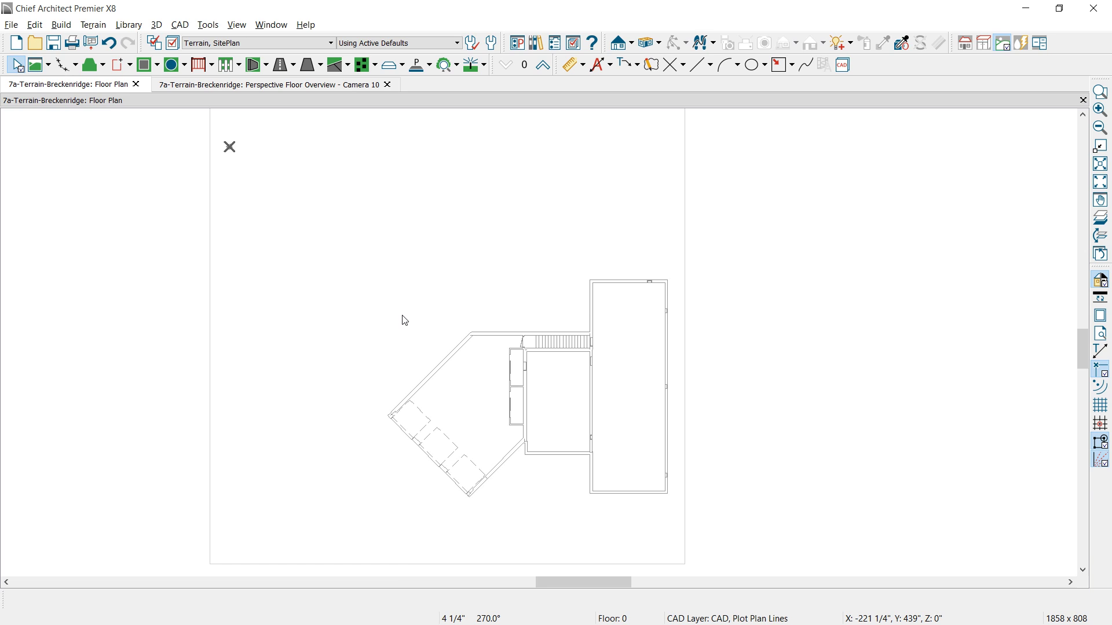
Check the terrain perimeter reference image, then select the terrain perimeter in the plan.
key("alt+Tab")
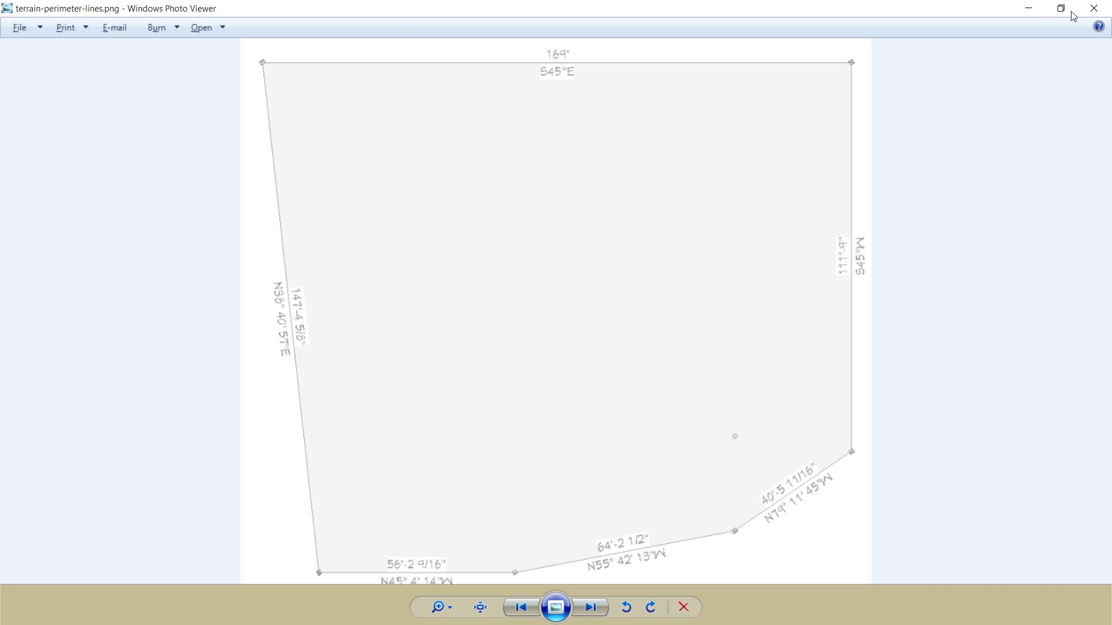
left_click(1096, 13)
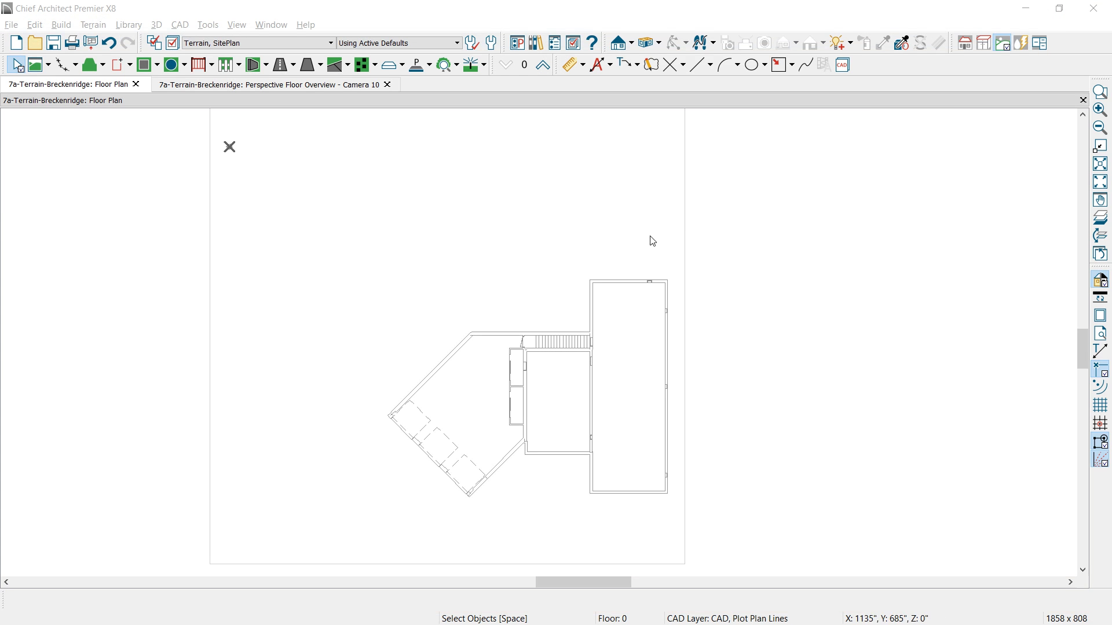
left_click(685, 225)
scroll(752, 264, "down", 1)
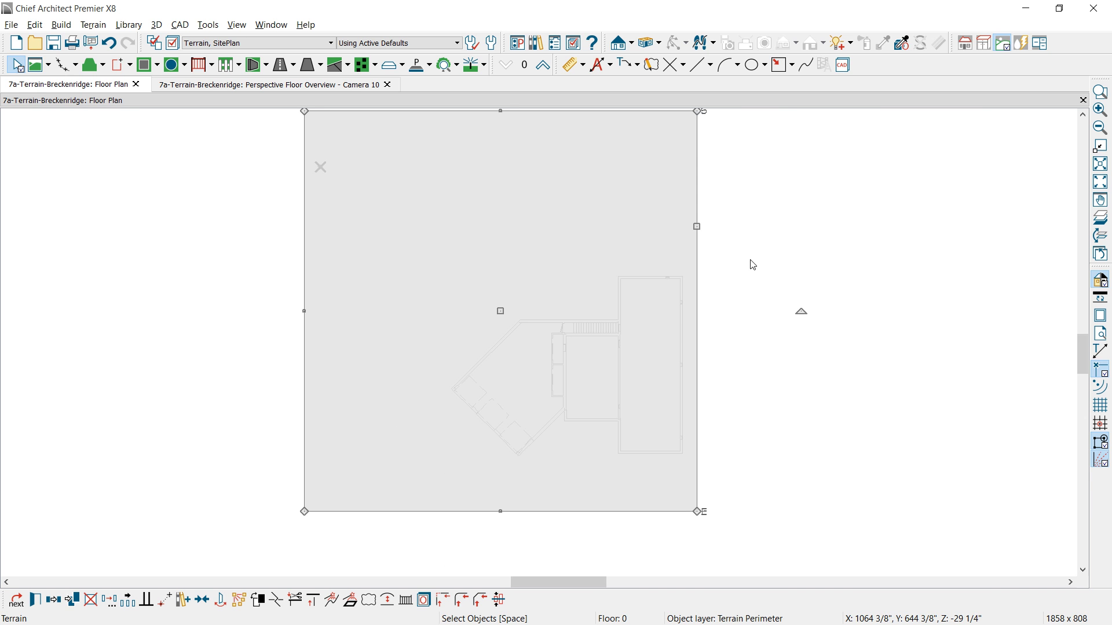
middle_click_drag(752, 277, 752, 278)
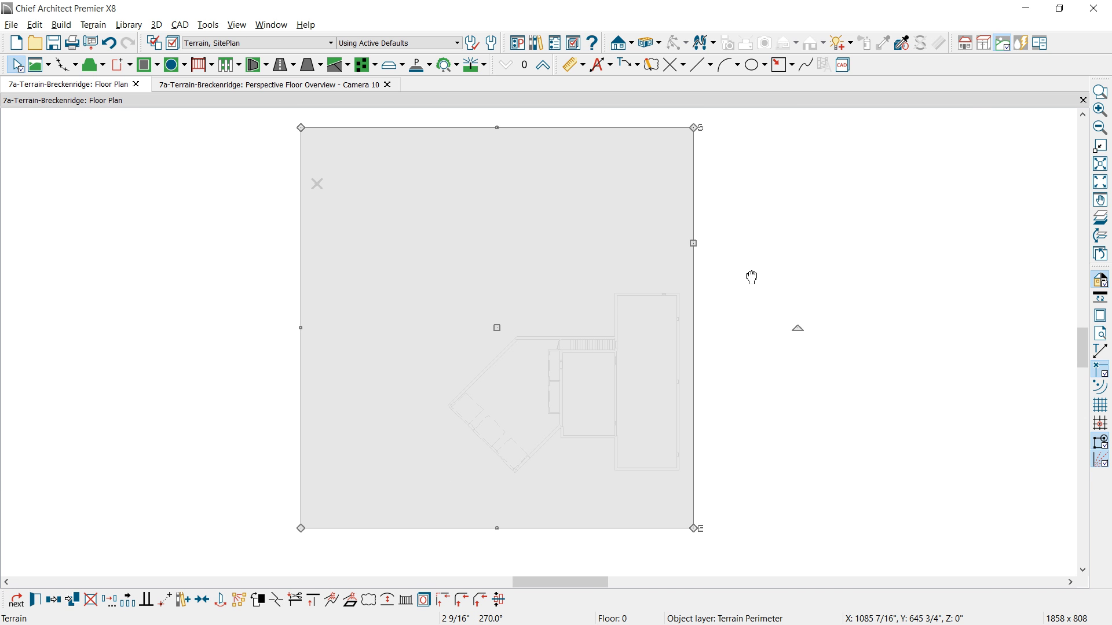
Start a New CAD Line and draw the 169' top and 111' 9" (-90°) boundary lines.
left_click(180, 25)
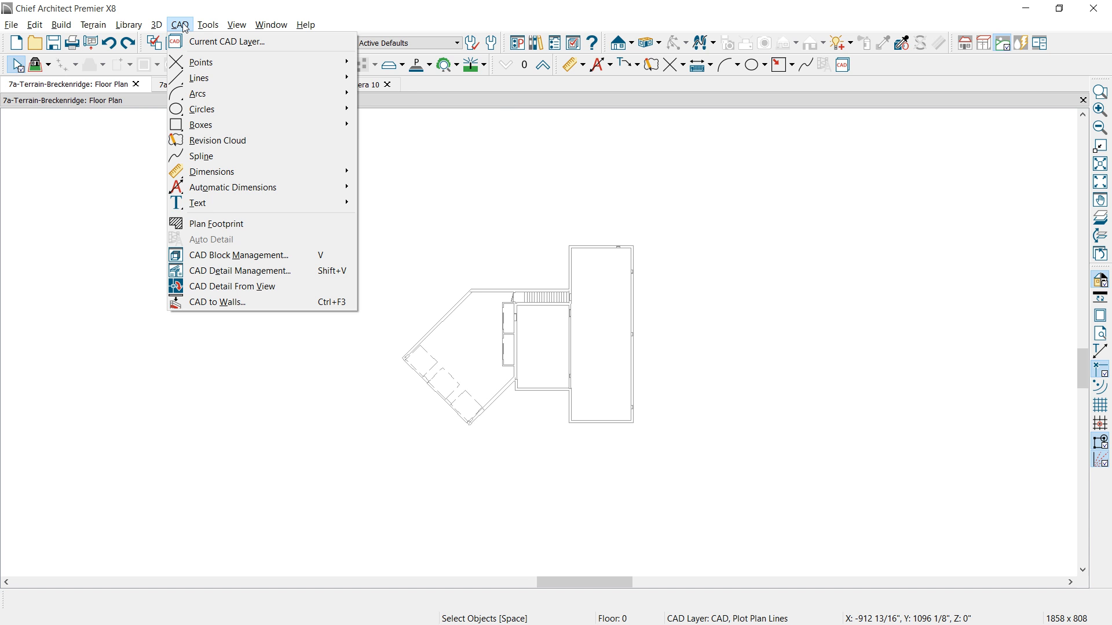
mouse_move(194, 79)
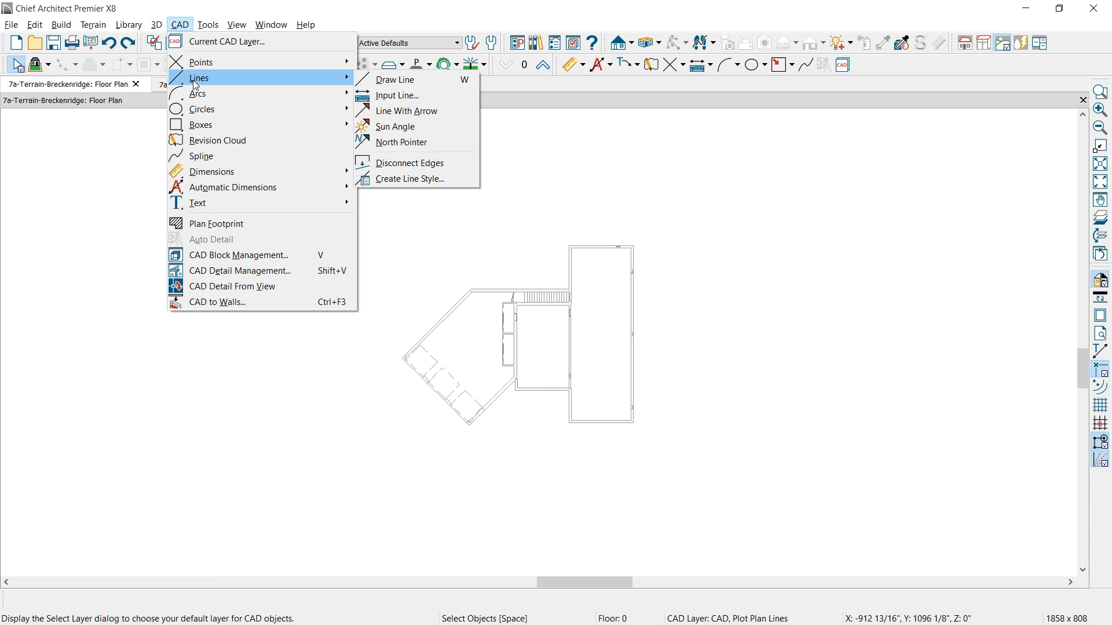
left_click(415, 98)
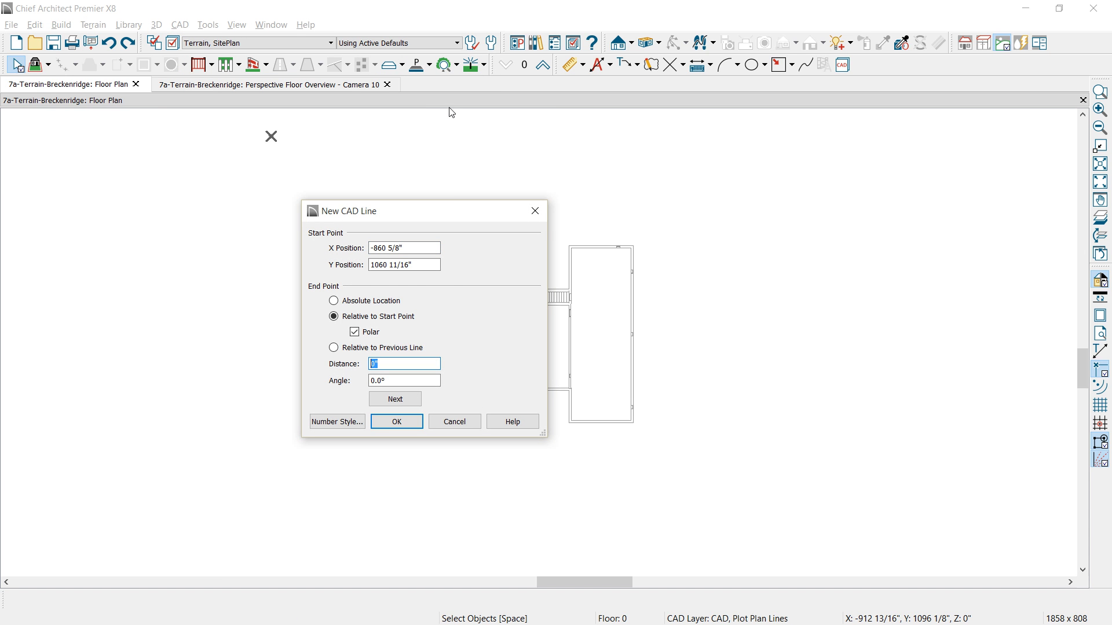
type("169'")
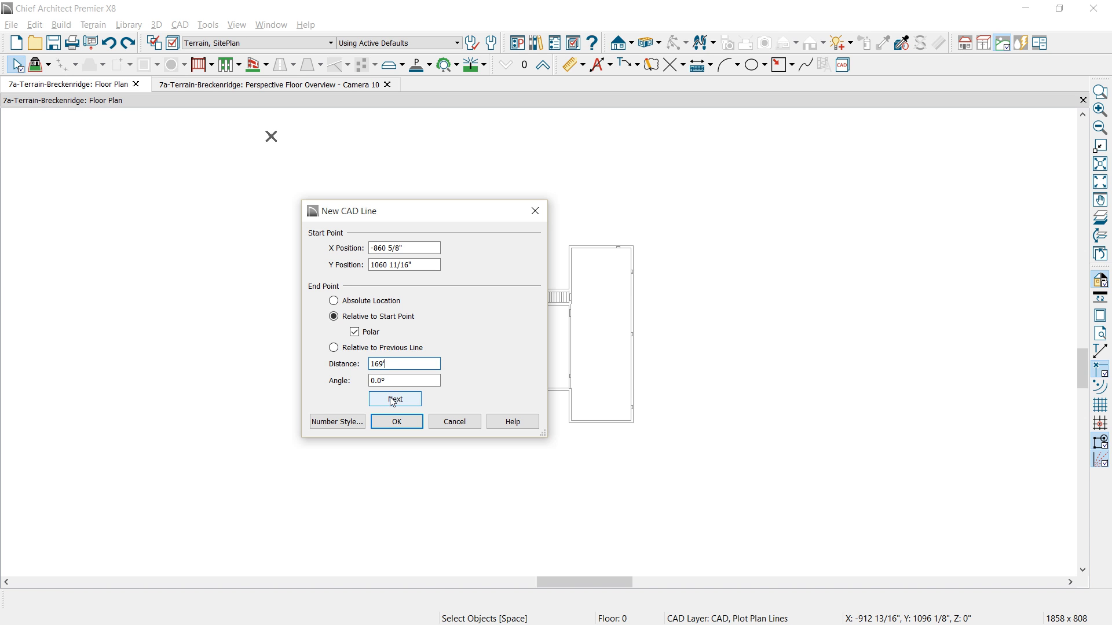
left_click(395, 400)
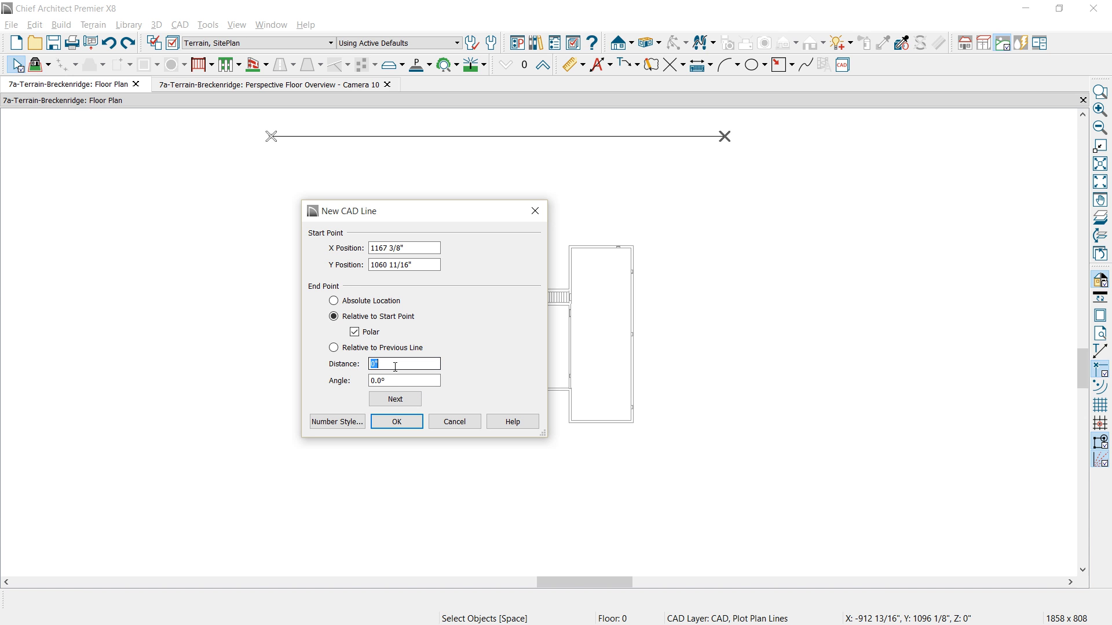
type("111' 9")
key("Tab")
type("-90")
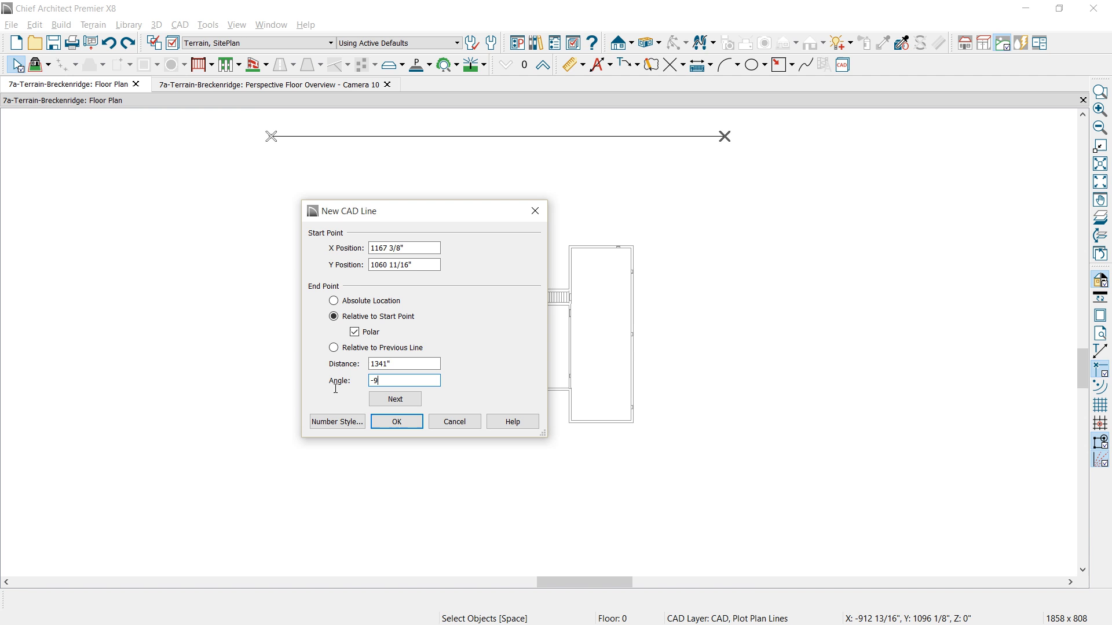
left_click(385, 399)
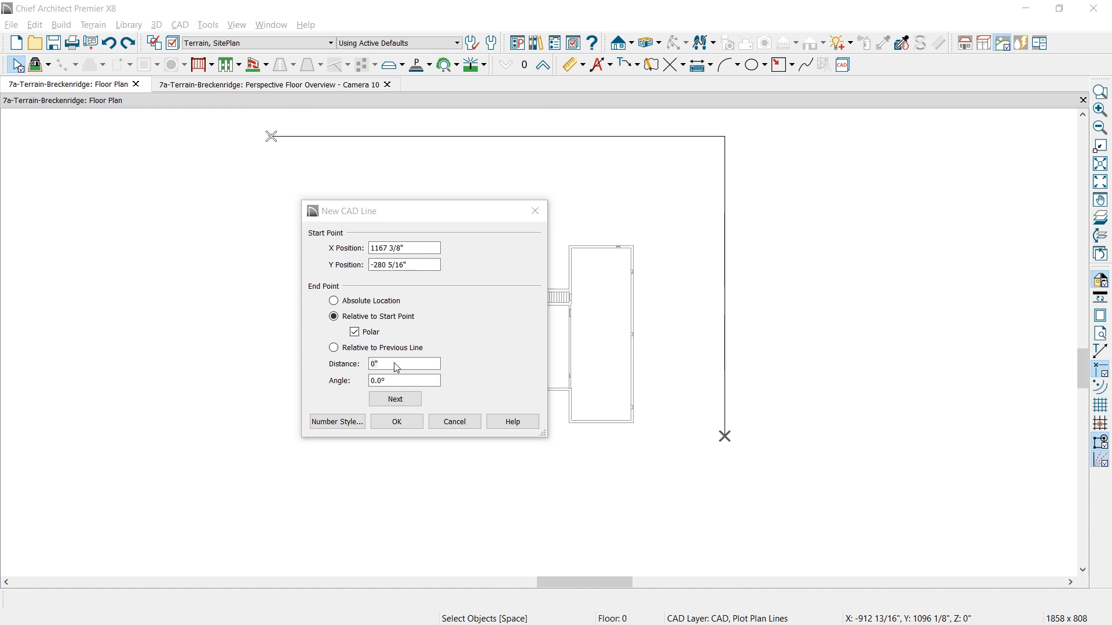
Draw the 40' 5 11/16" (N79° 11' 45" W) and 64' 2 1/2" (N55° 42' 13" W) boundary lines.
type("40' 5 11/16")
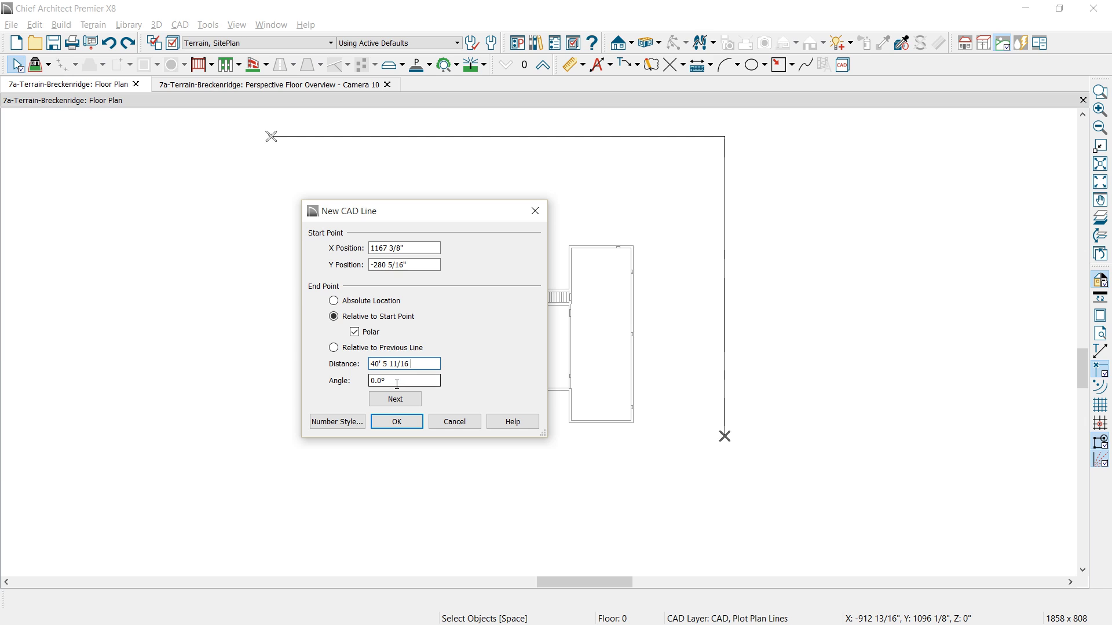
key("alt+Tab")
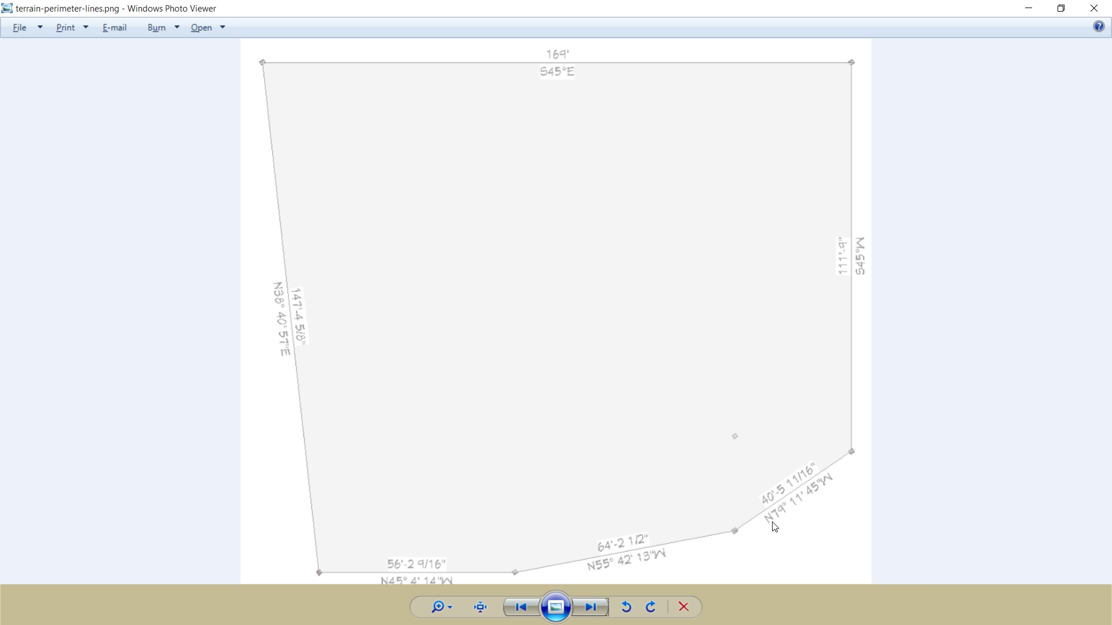
key("alt+Tab")
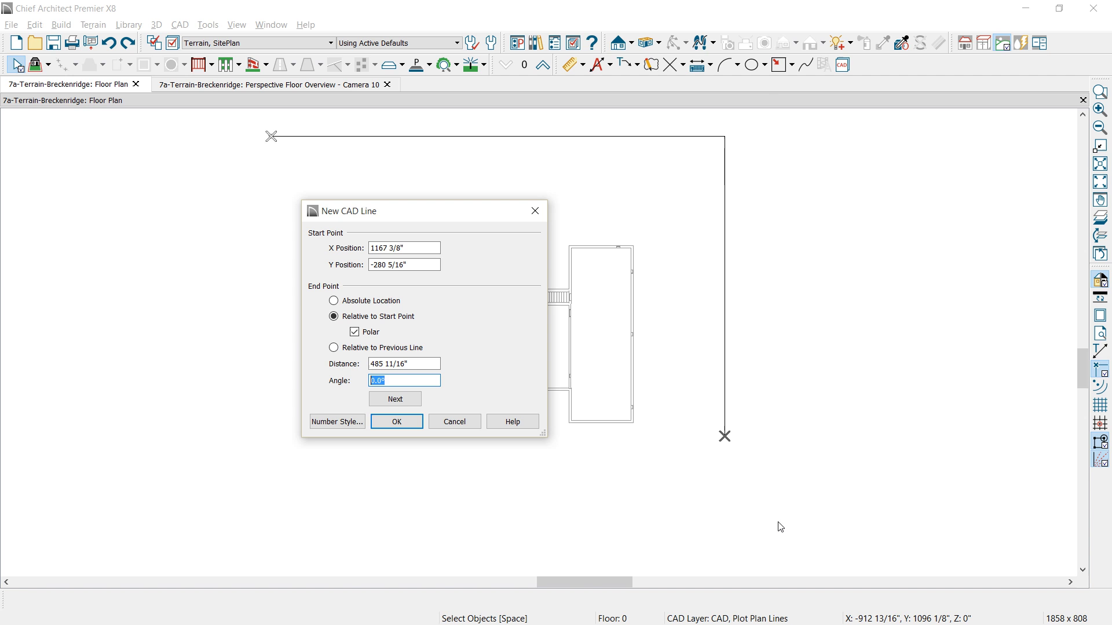
type("N79 11' 45\" W")
left_click(406, 400)
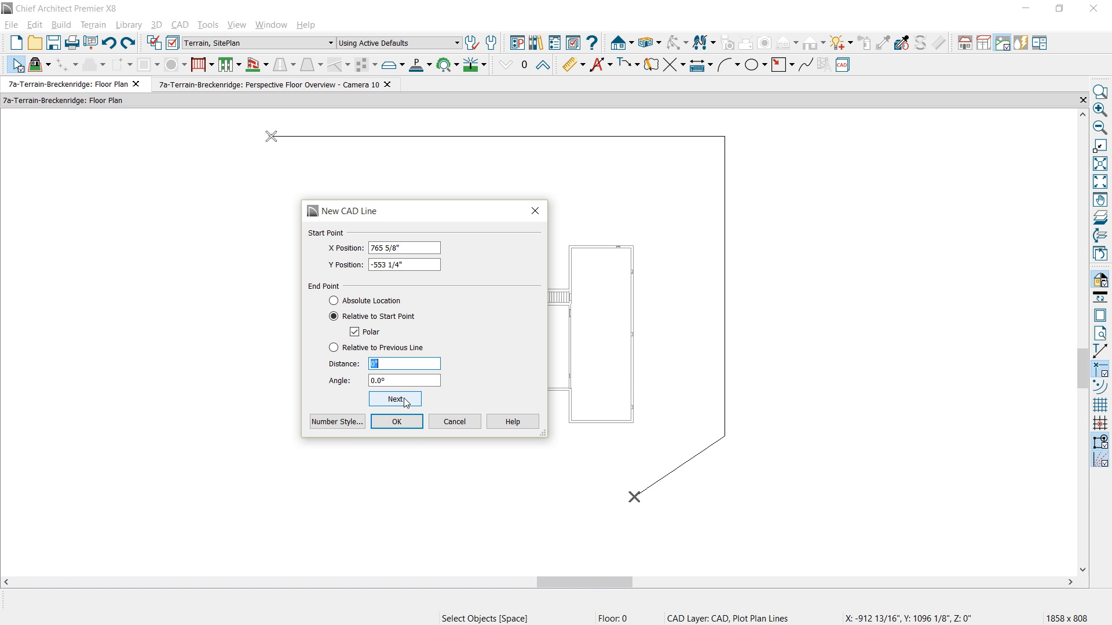
type("64'2.5")
key("Tab")
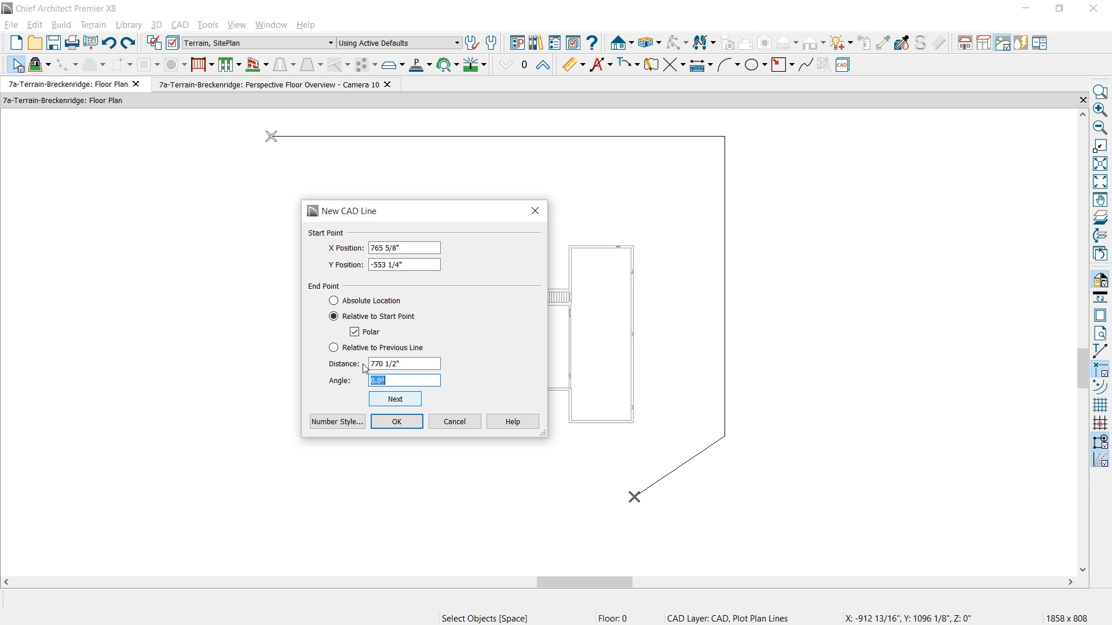
type("N 55 42' 13\" W")
left_click(405, 400)
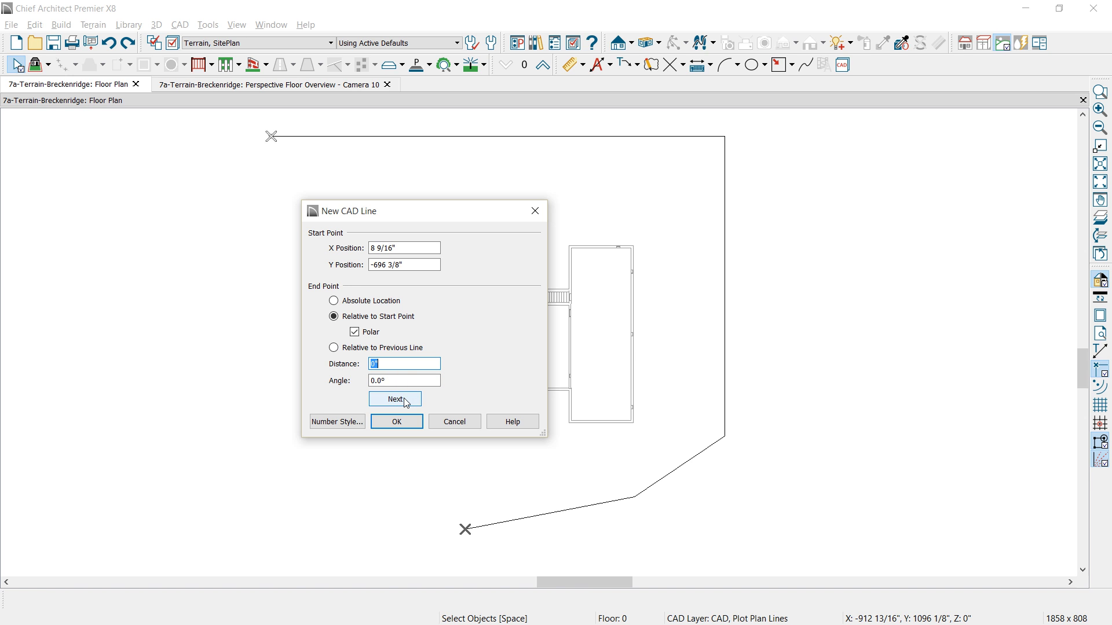
Paste the last two lines' values, closing with 1768 5/8" at N38° 40' 57" E.
type("56' 2 9/16")
double_click(398, 380)
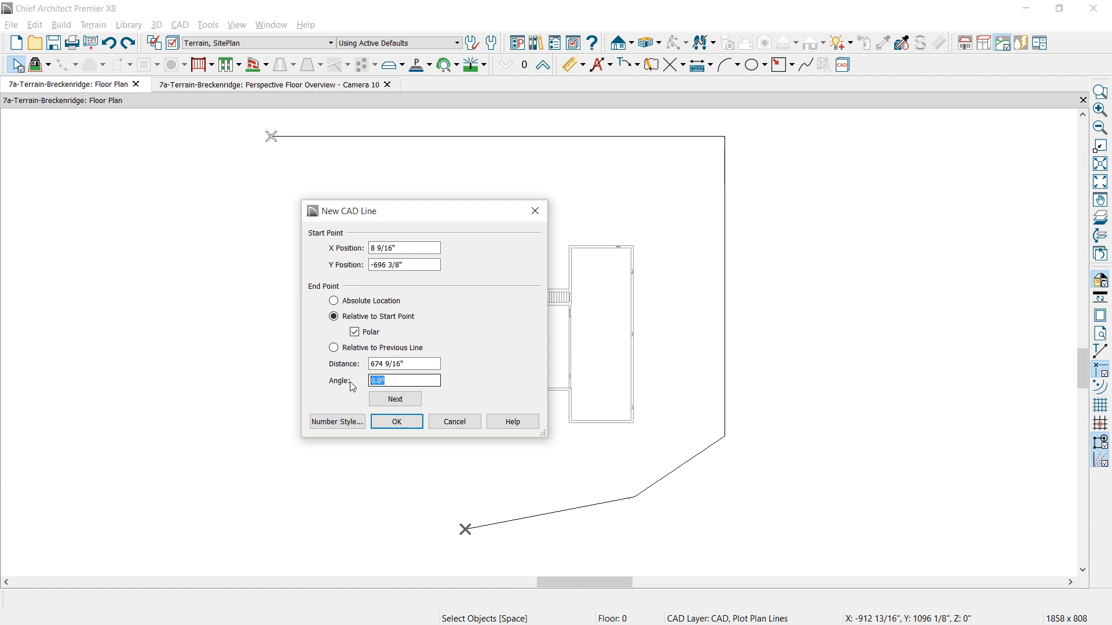
type("N 45 4' 14\" W")
left_click(396, 401)
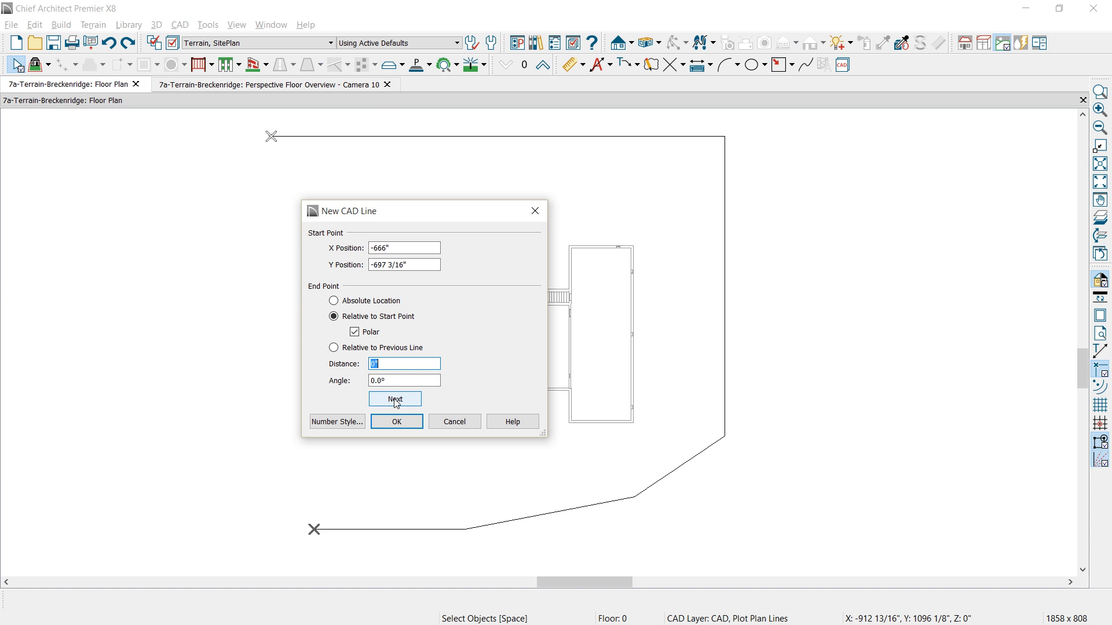
type("147'-4 5/8")
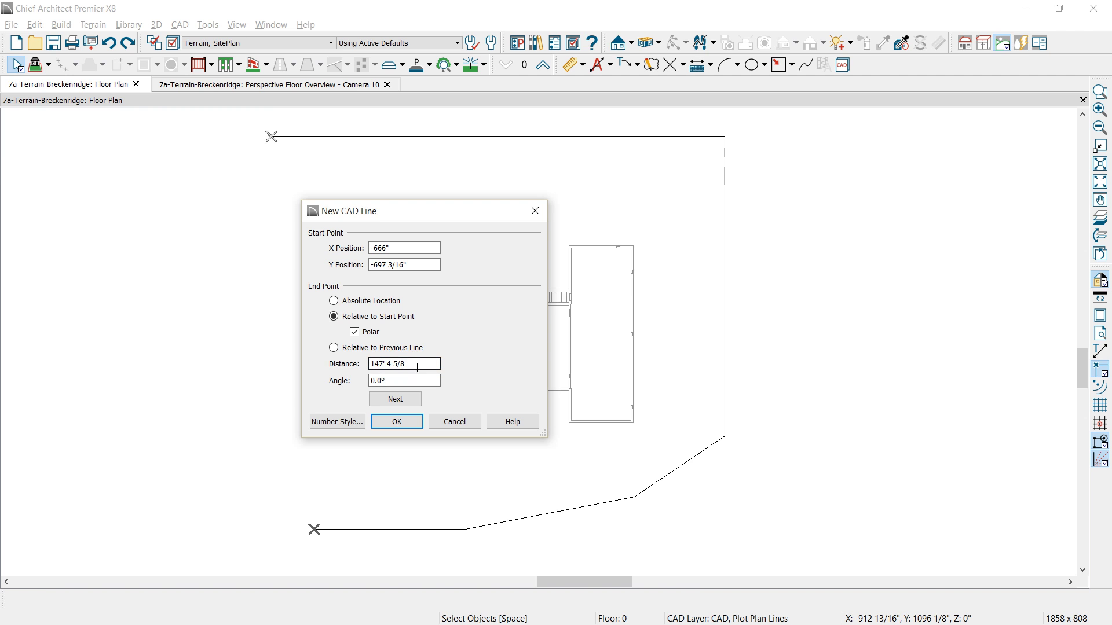
key("Tab")
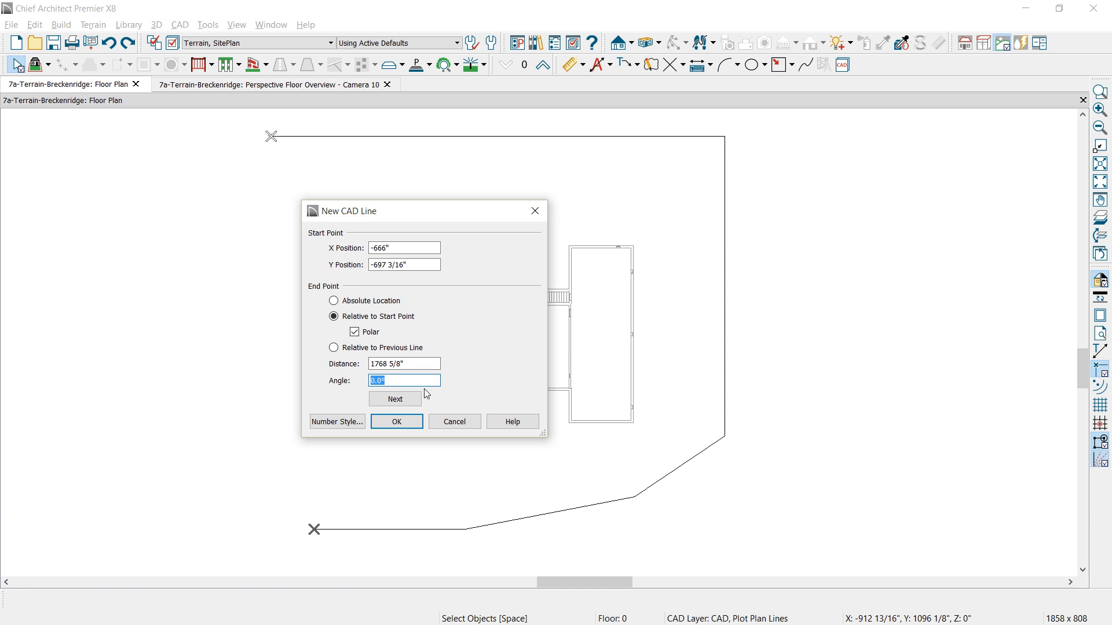
key("ctrl+v")
left_click(398, 422)
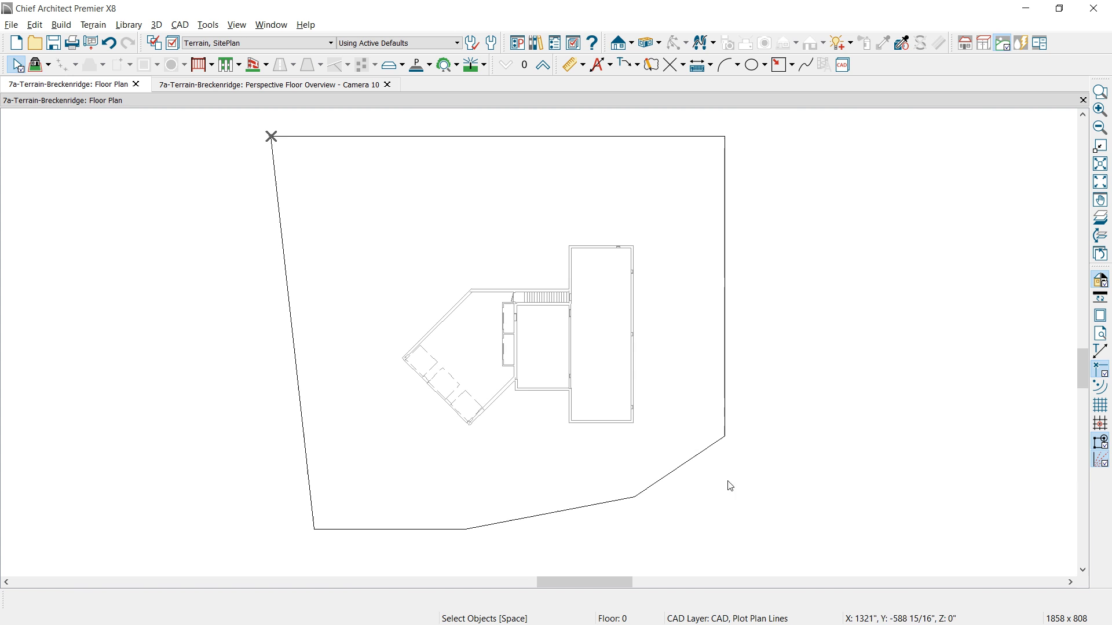
Set the edit behaviour to Concentric with a 20' jump.
left_click(702, 452)
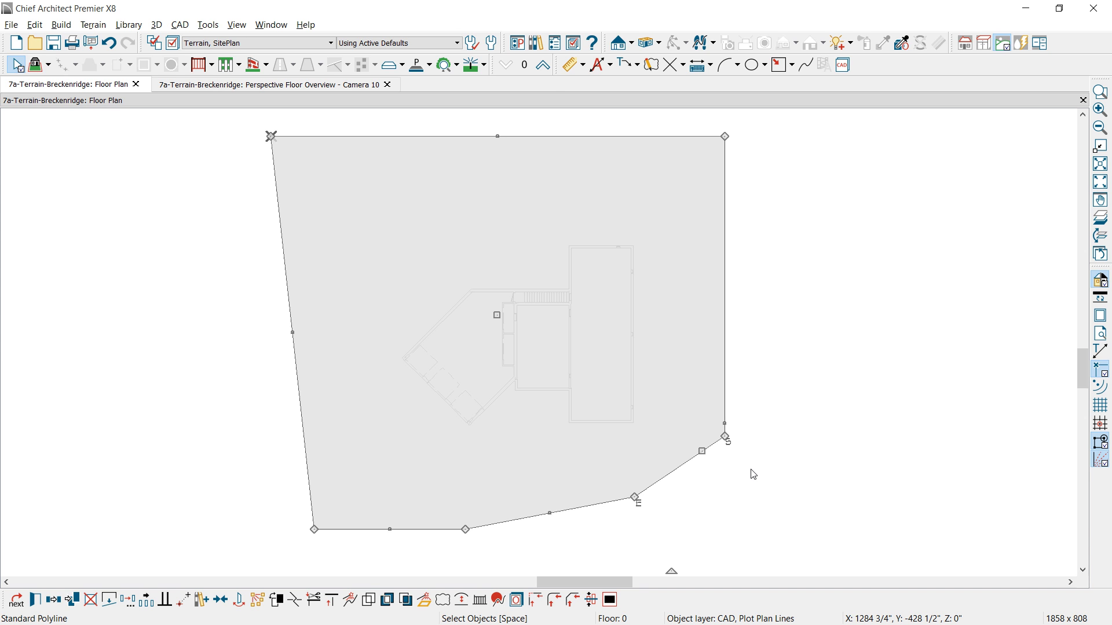
left_click(492, 42)
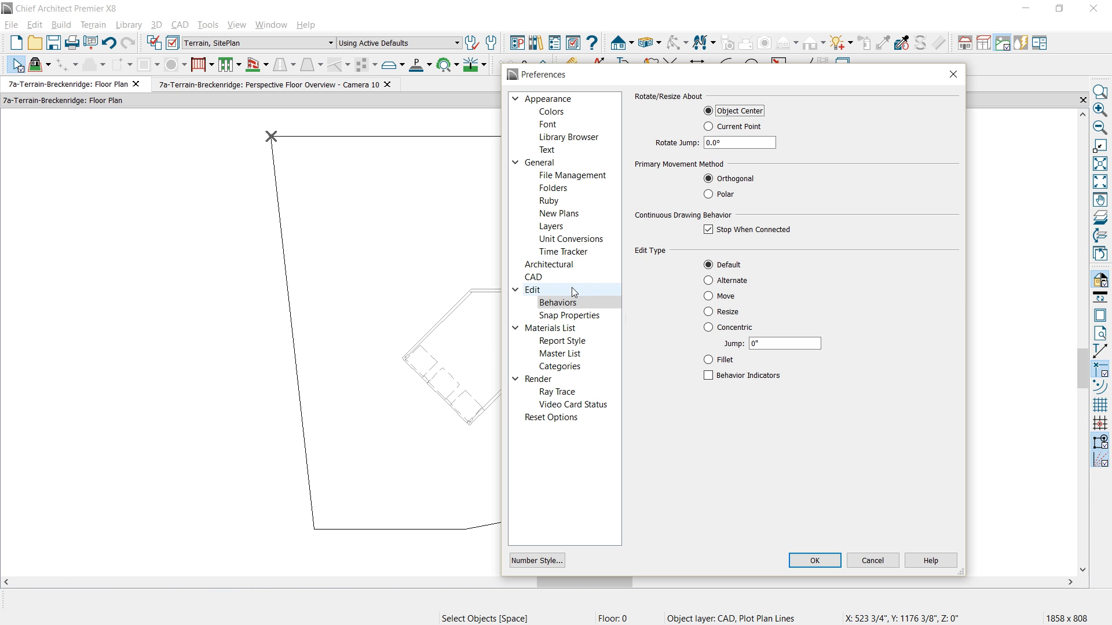
left_click(724, 330)
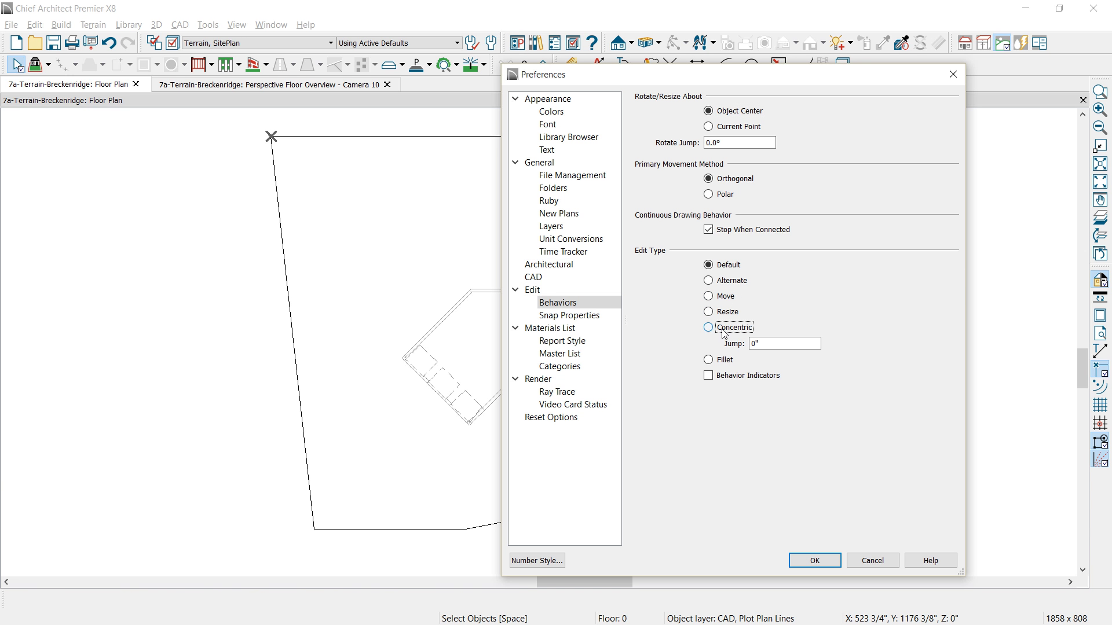
double_click(754, 343)
type("20")
left_click(815, 560)
Copy the plot boundary polyline 20' inward with Copy/Paste.
left_click(376, 530)
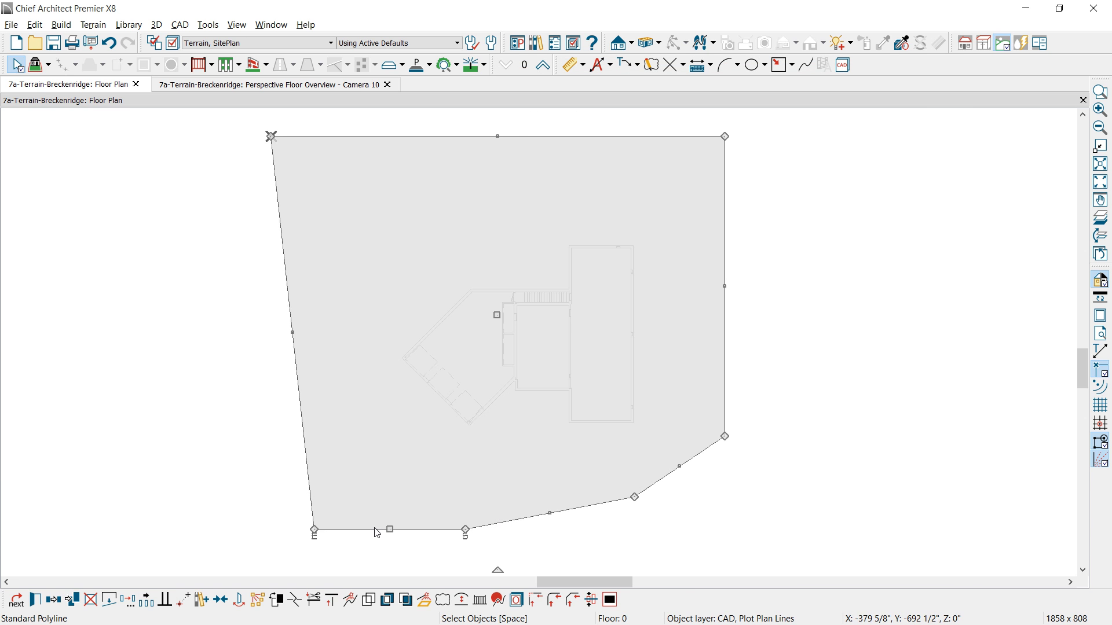
left_click(53, 599)
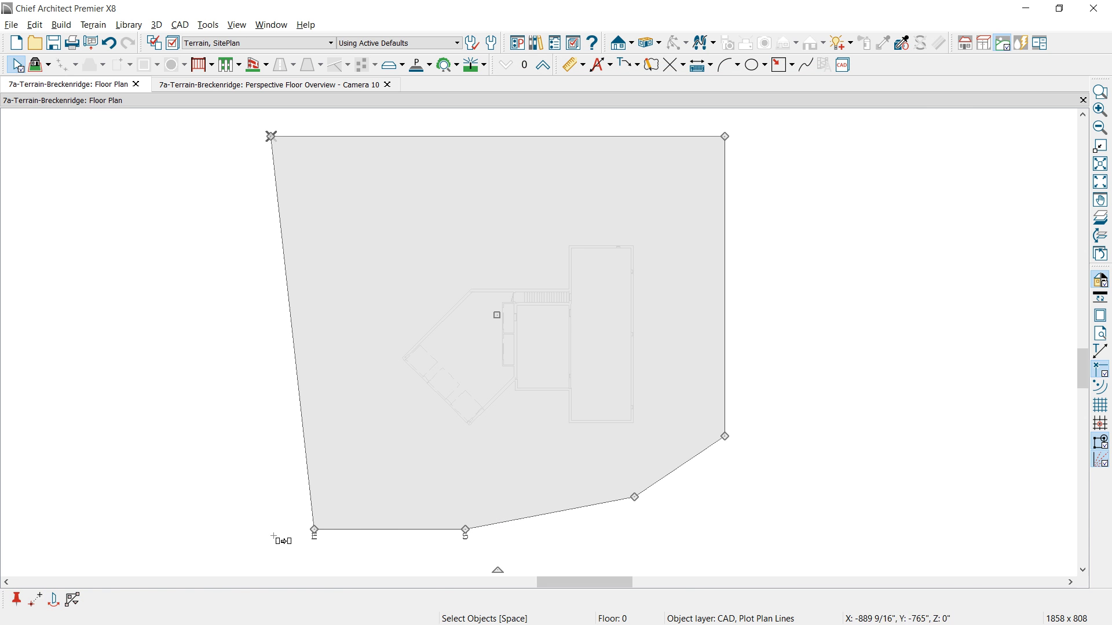
left_click_drag(313, 531, 366, 469)
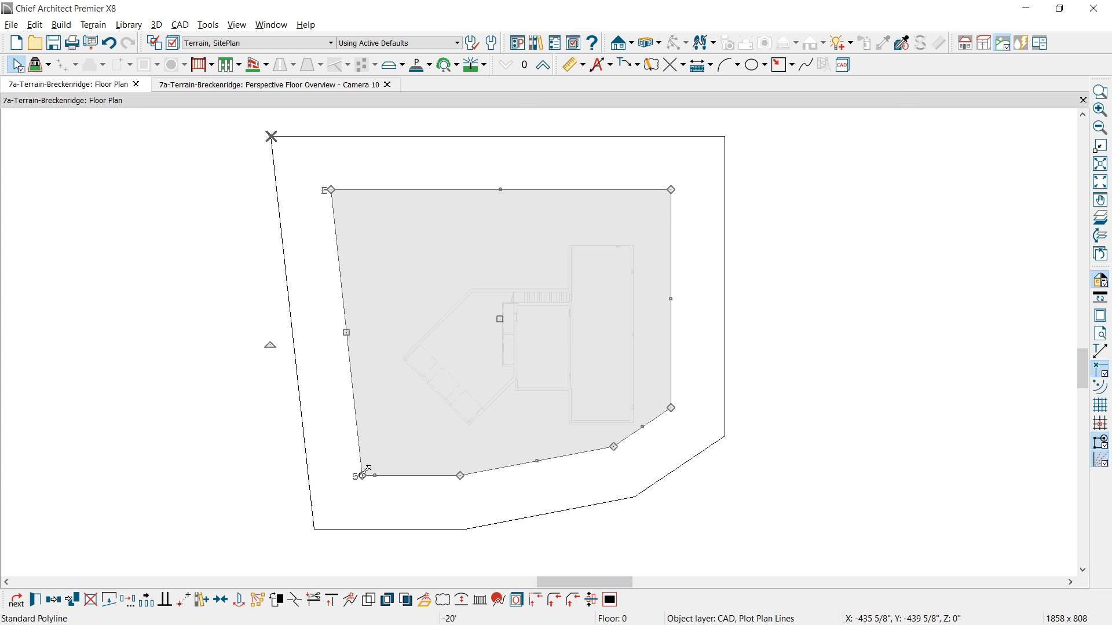
Move the inner 20' polyline to the Terrain, SetBack layer so it draws dashed.
double_click(365, 469)
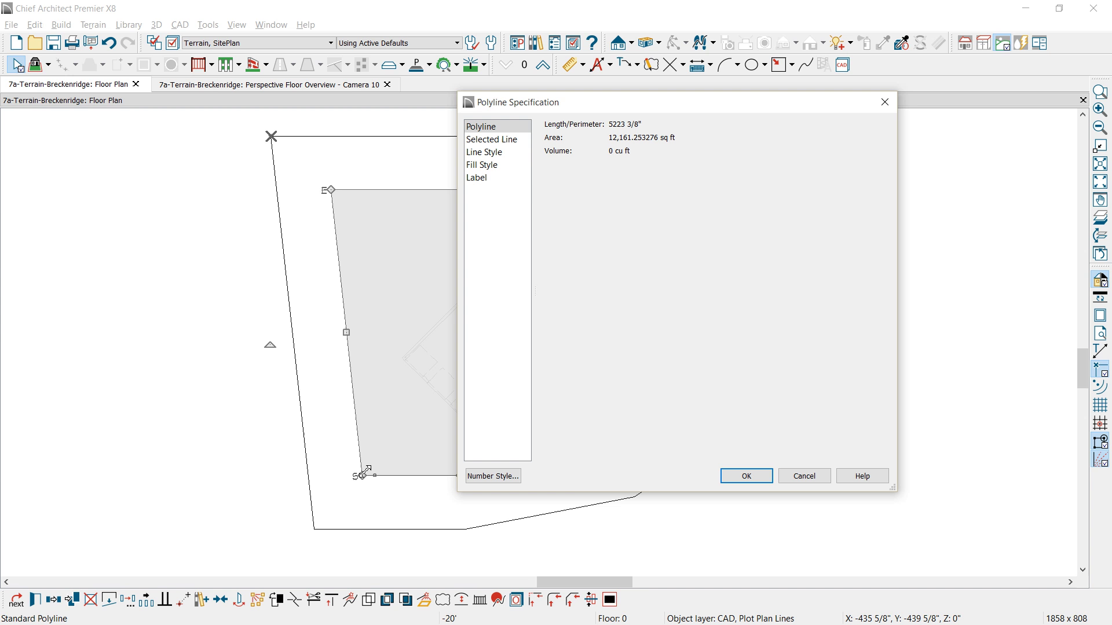
left_click(503, 152)
left_click(808, 142)
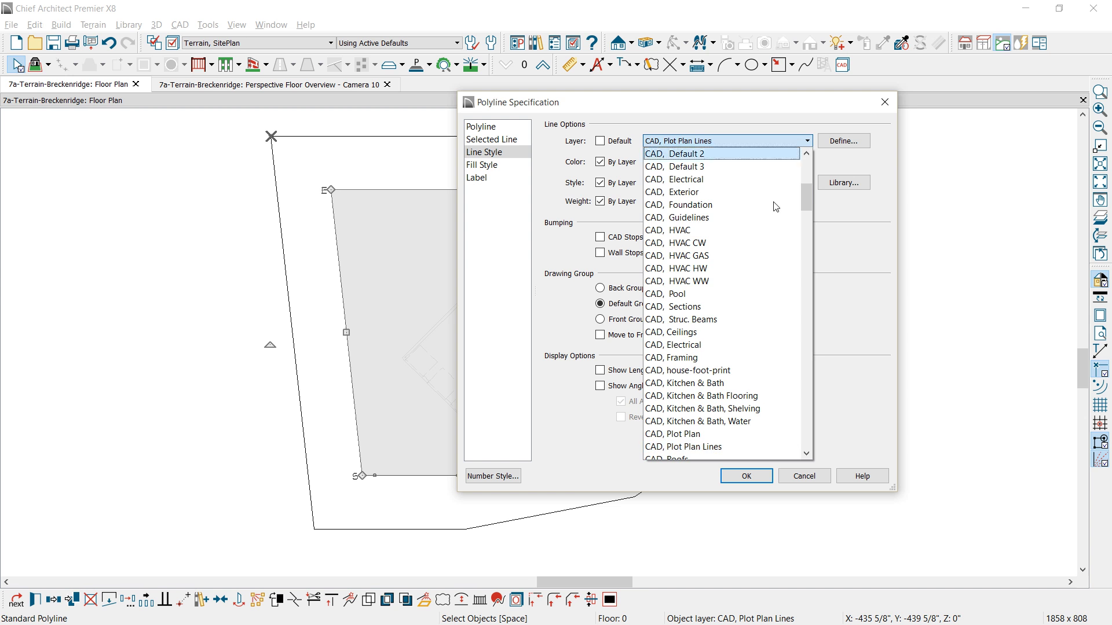
left_click(769, 213)
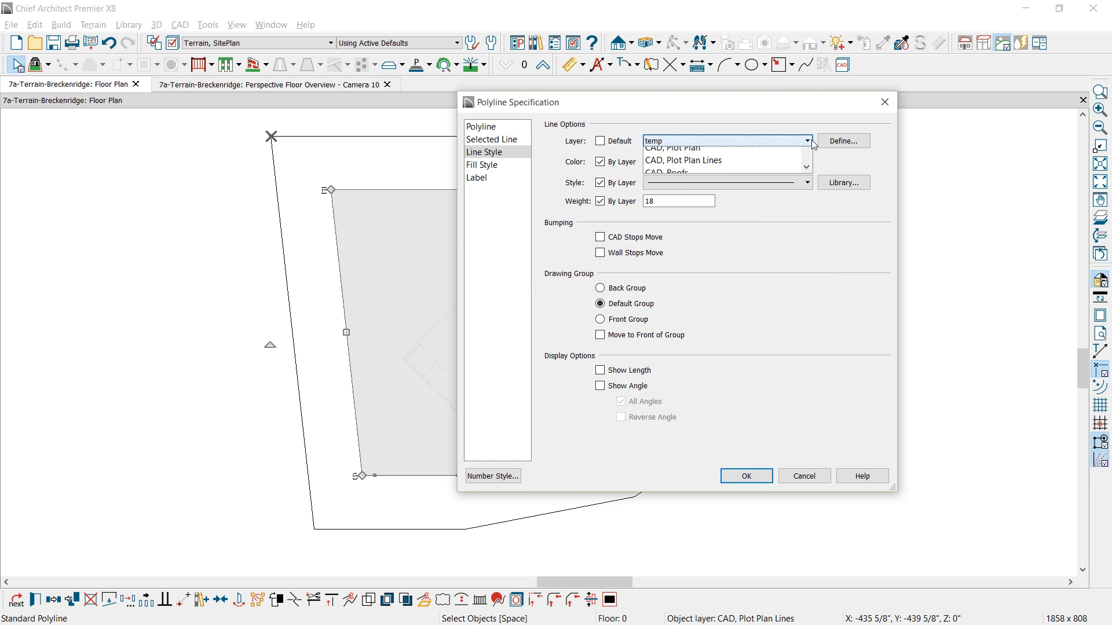
scroll(796, 296, "down", 1)
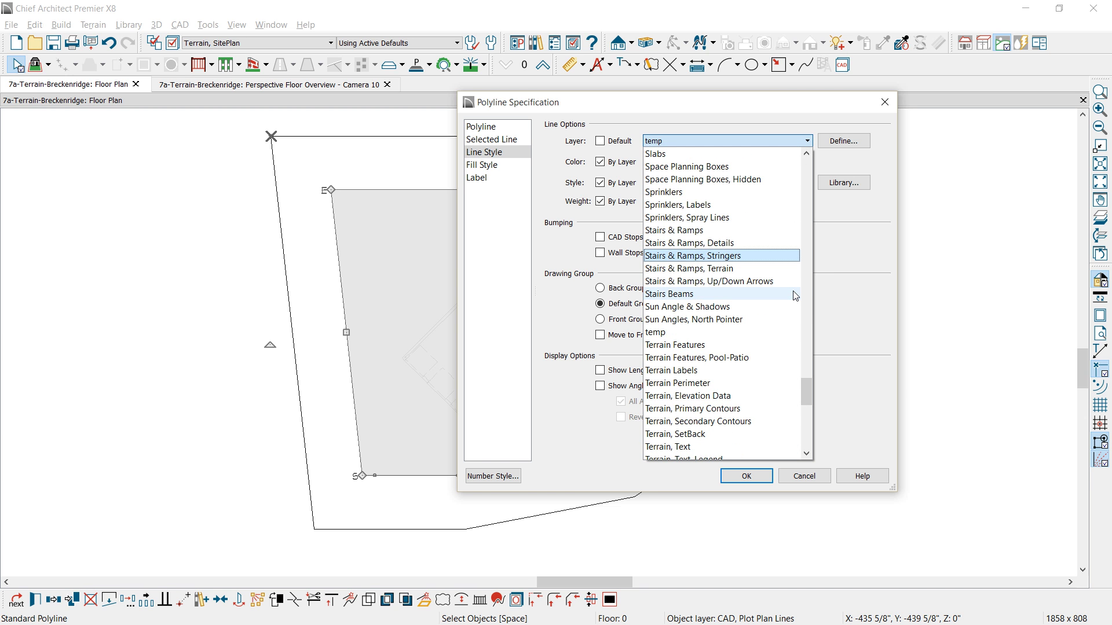
left_click(703, 433)
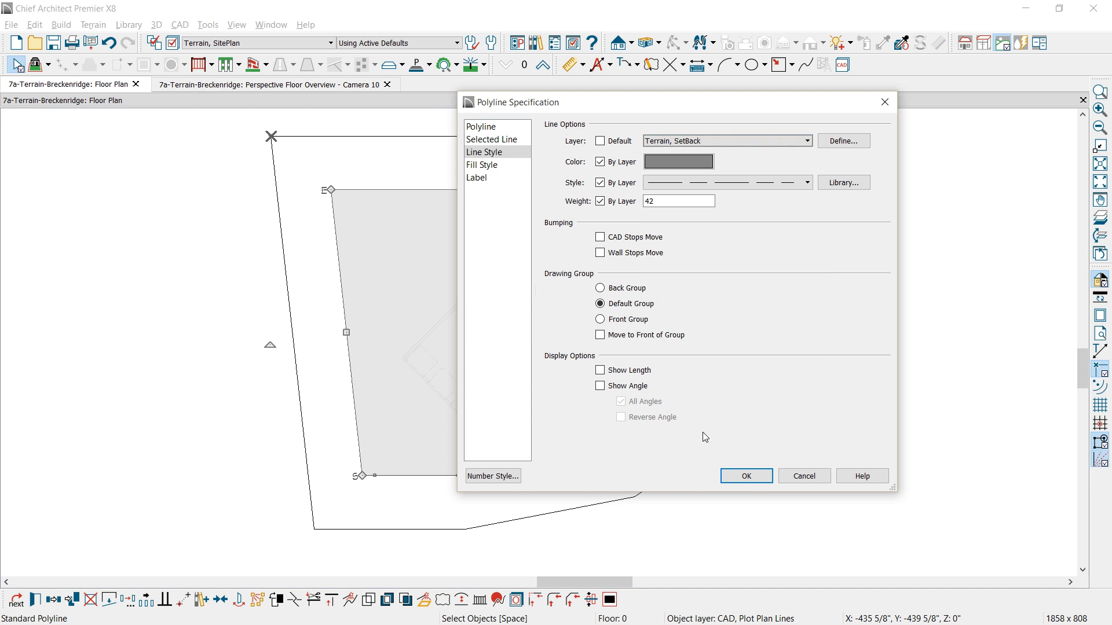
left_click(747, 476)
left_click(755, 481)
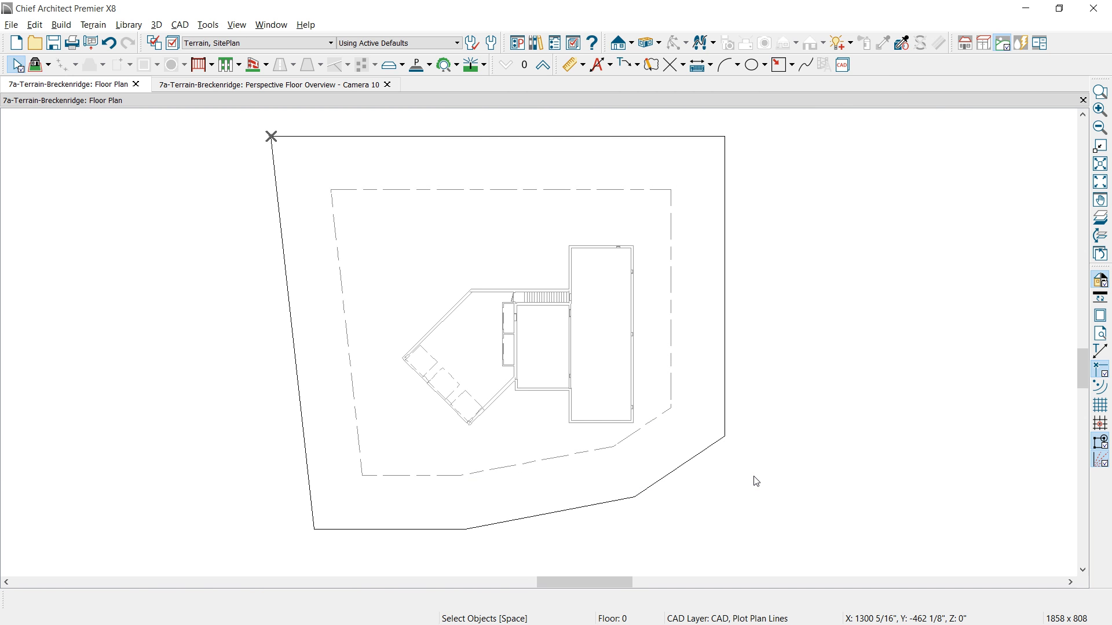
Convert the outer plot boundary polyline into a Terrain Perimeter.
left_click(694, 459)
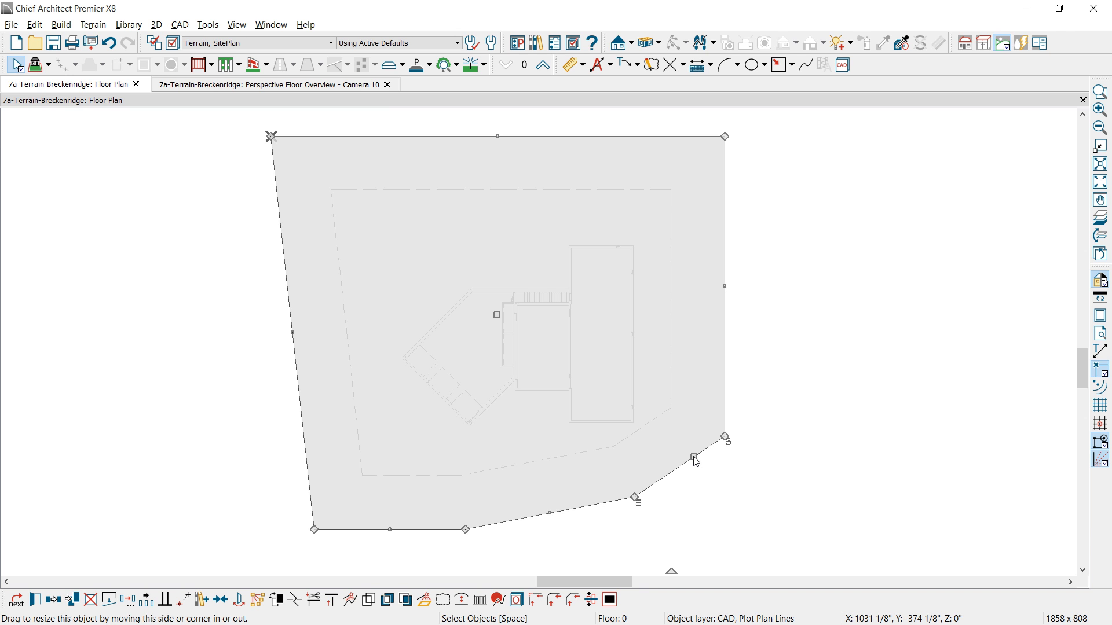
left_click(424, 600)
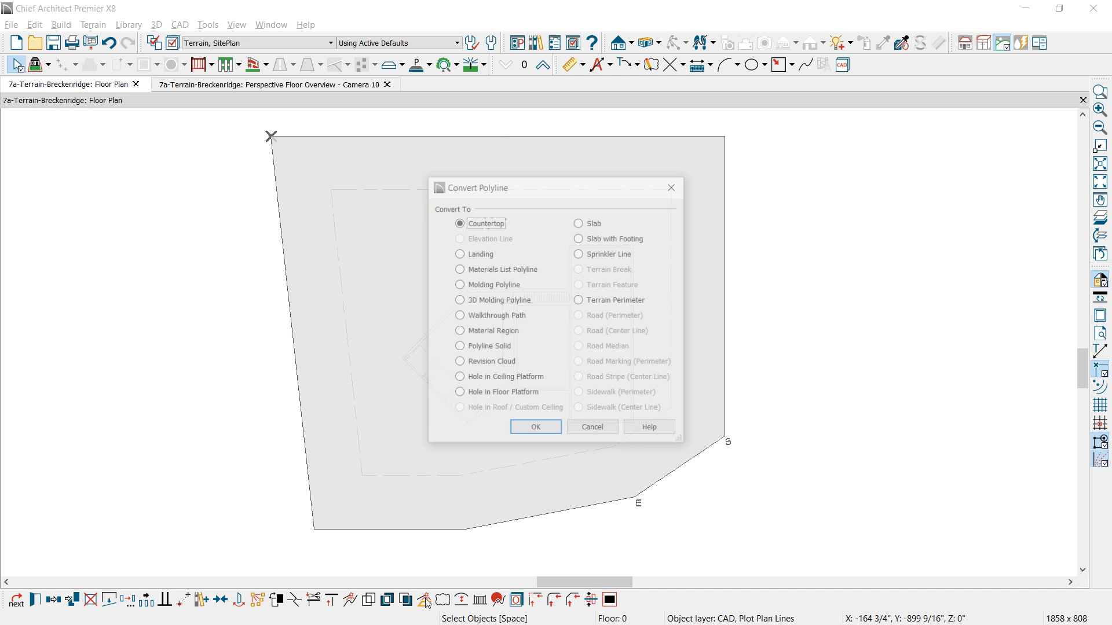
left_click(579, 301)
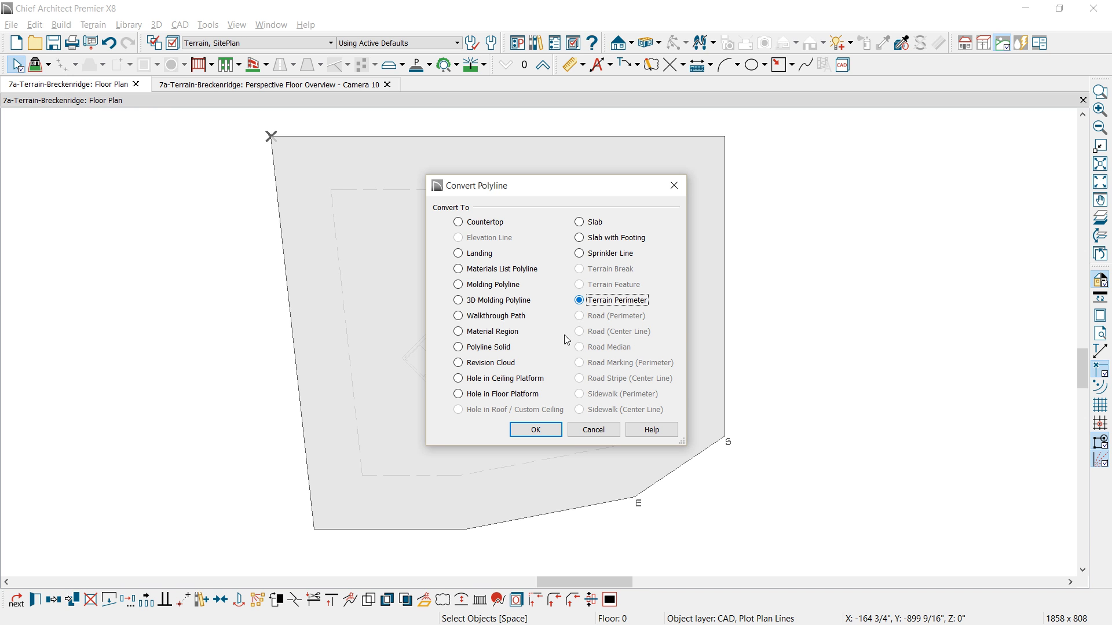
Set a manual 2 1/4" subfloor height and 48" skirt, and stop hiding terrain under the building.
left_click(544, 433)
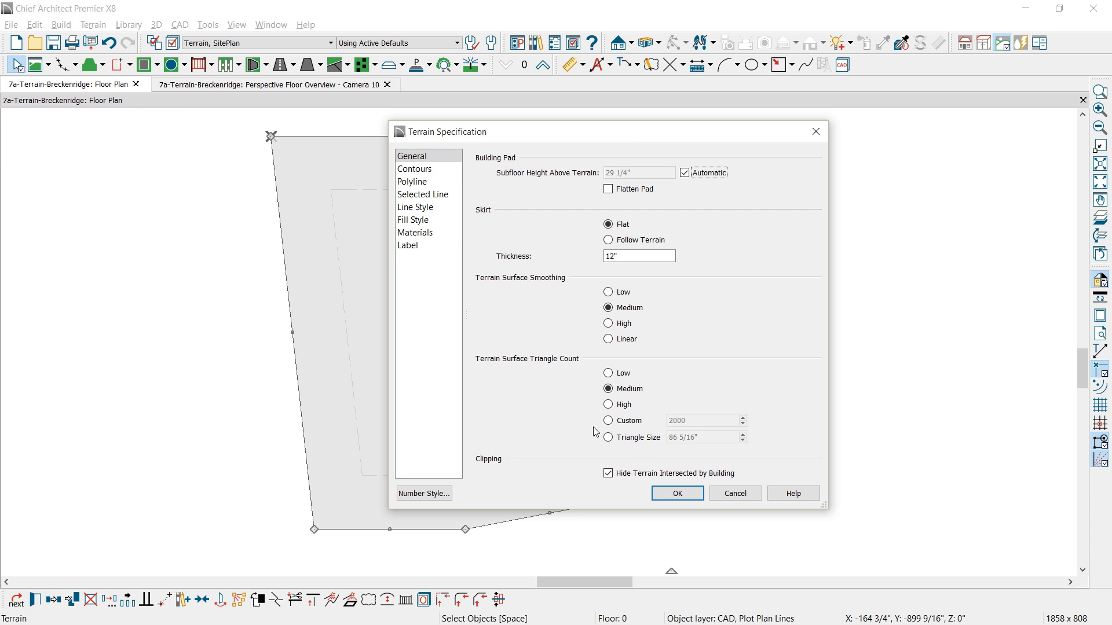
left_click(685, 173)
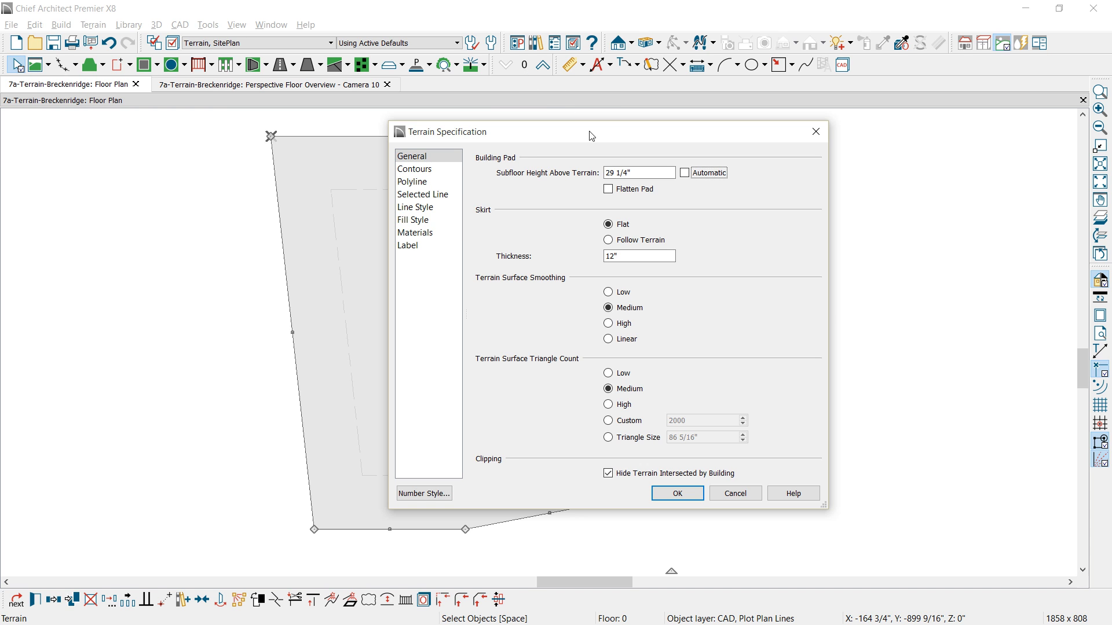
key("shift+Tab")
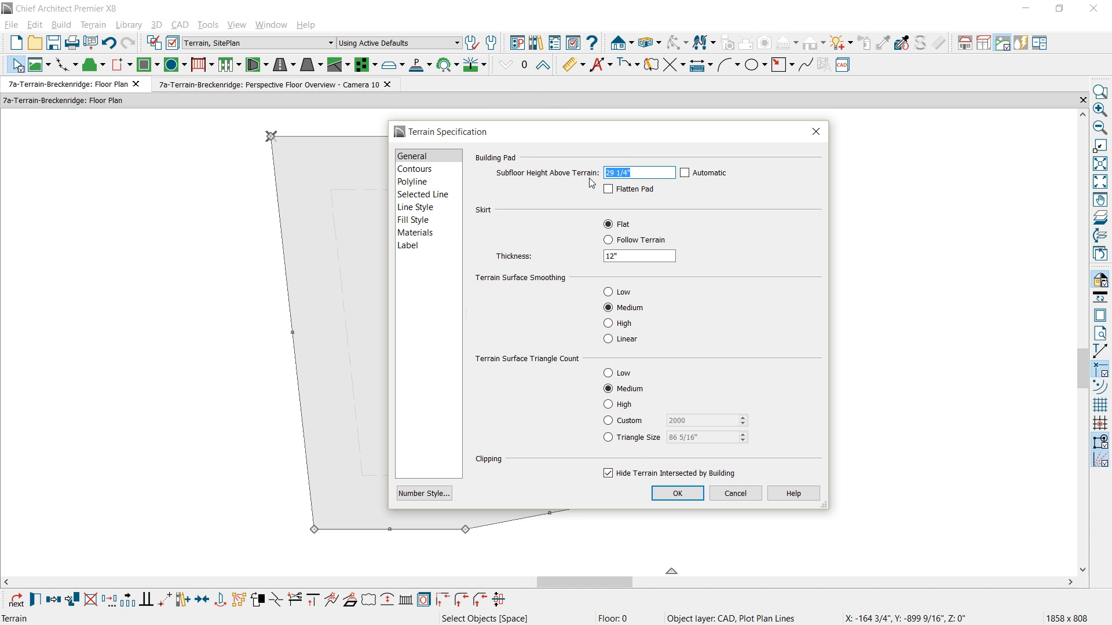
type("1")
left_click(606, 256)
type("48")
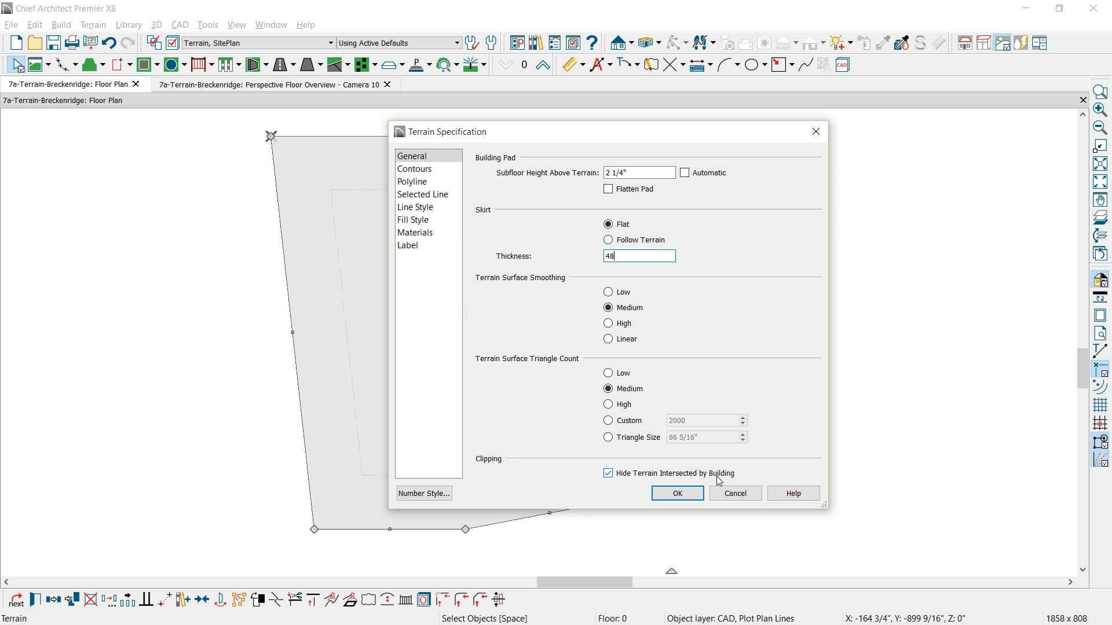
left_click(610, 475)
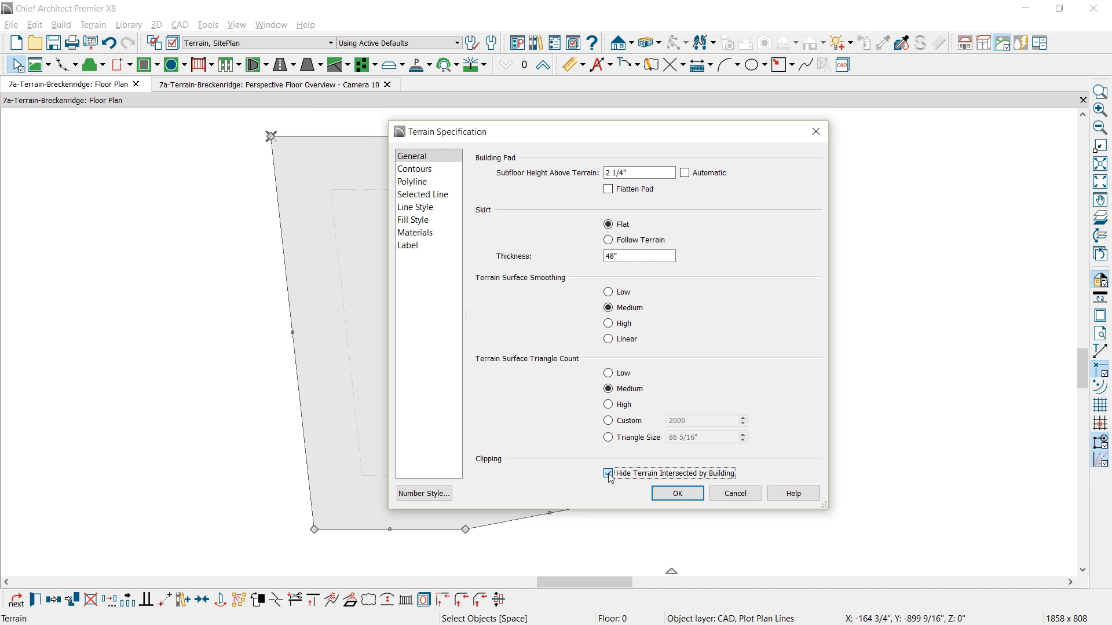
left_click(608, 475)
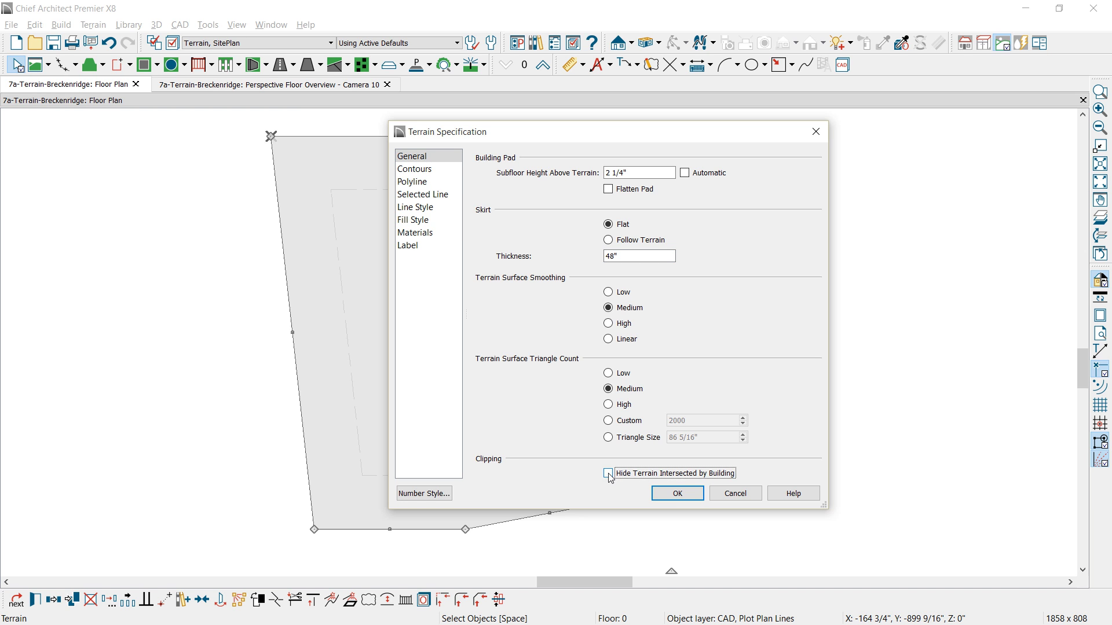
Apply the terrain settings and inspect the terrain in the 3D perspective overview.
left_click(678, 493)
left_click(269, 84)
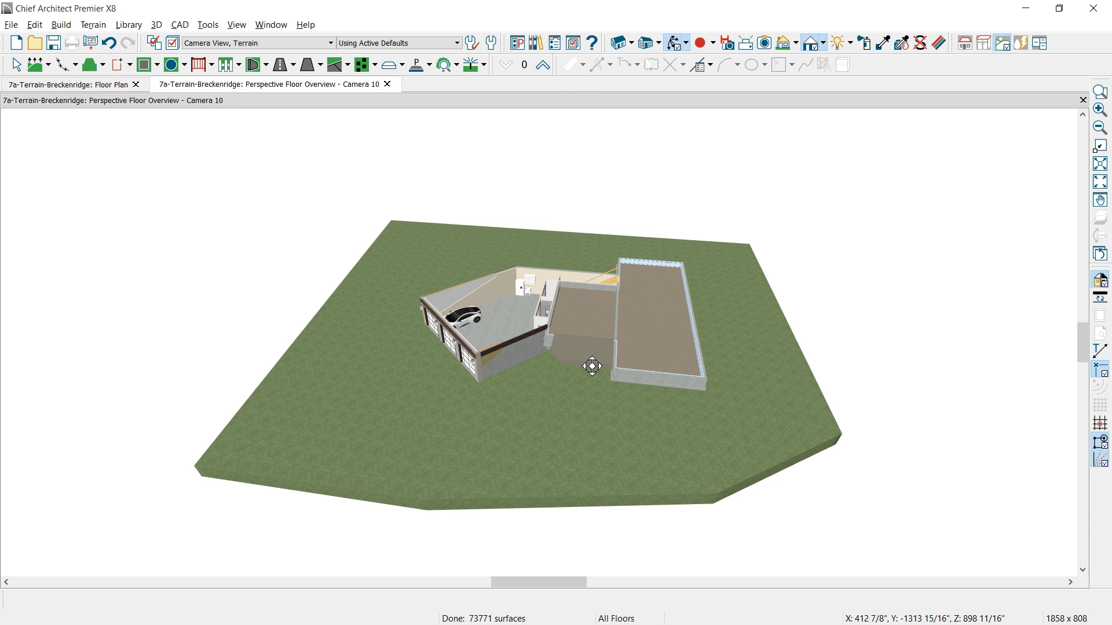
left_click_drag(592, 366, 176, 173)
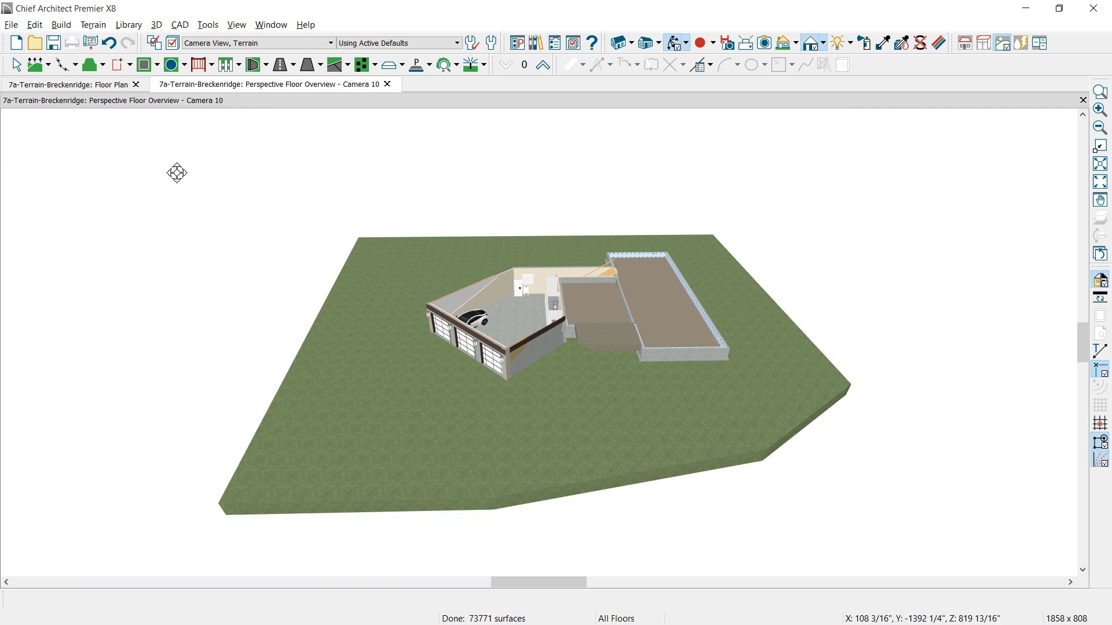
left_click(76, 85)
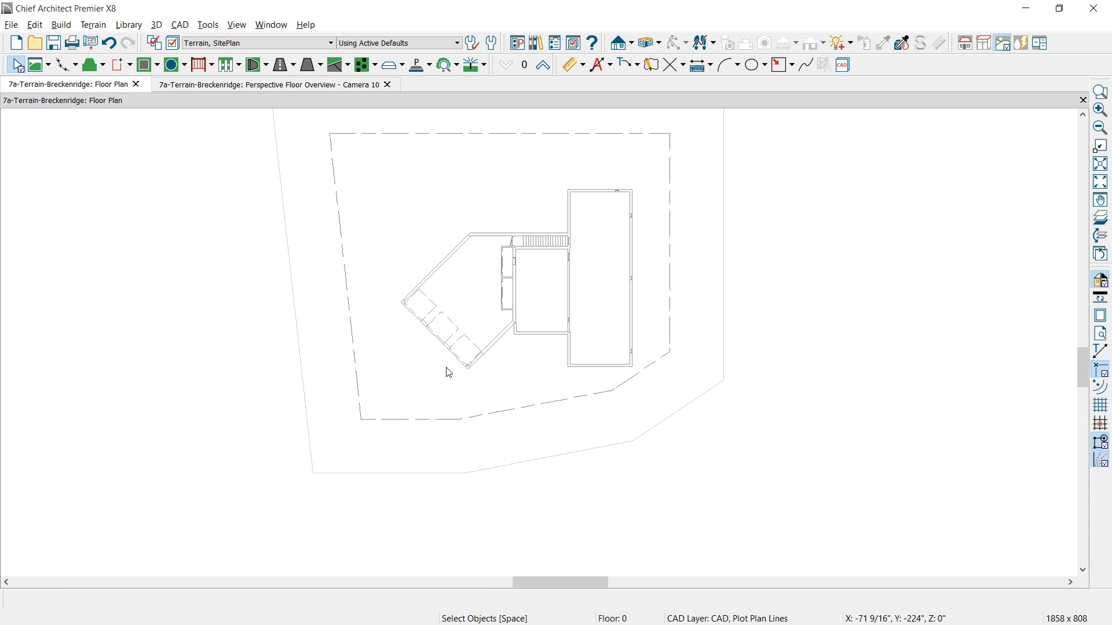
Turn on Show Length and Show Angle for the terrain perimeter edges.
left_click(682, 417)
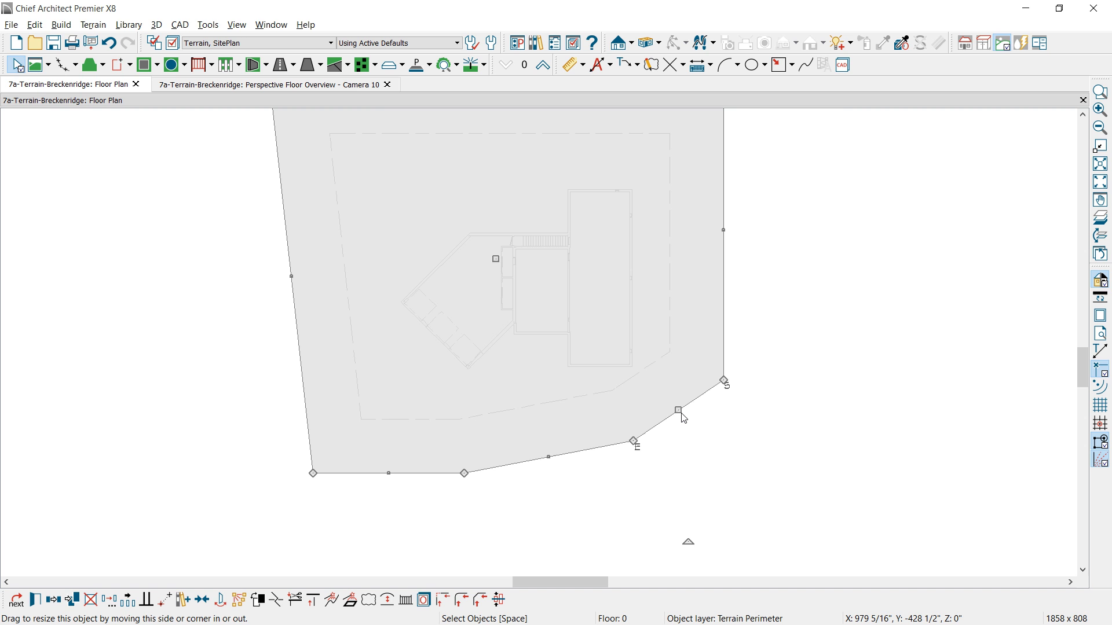
double_click(682, 415)
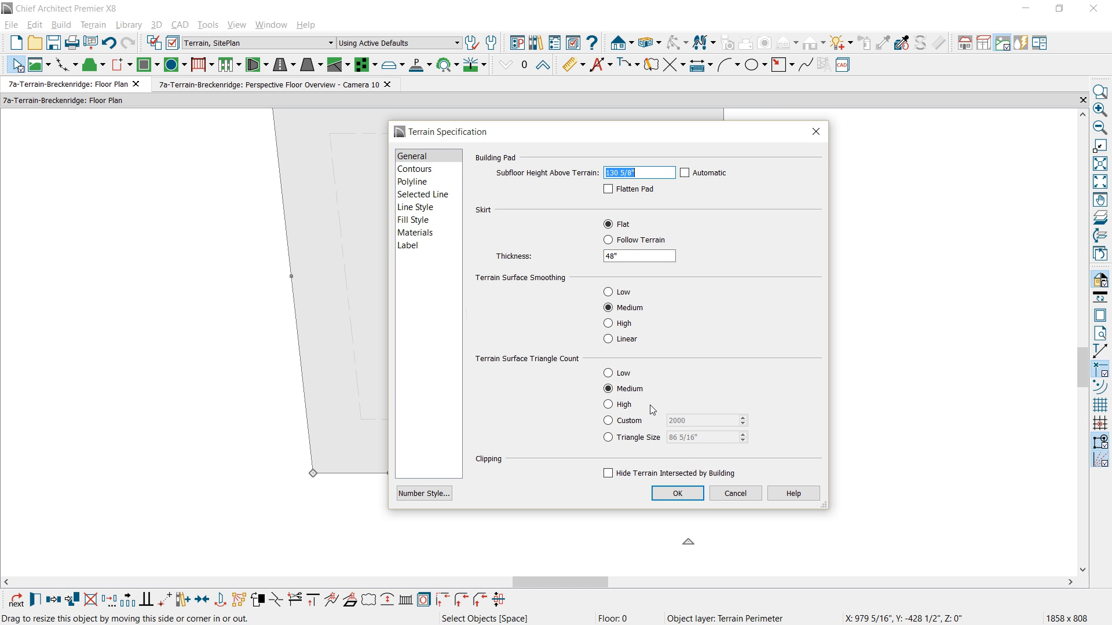
left_click(433, 209)
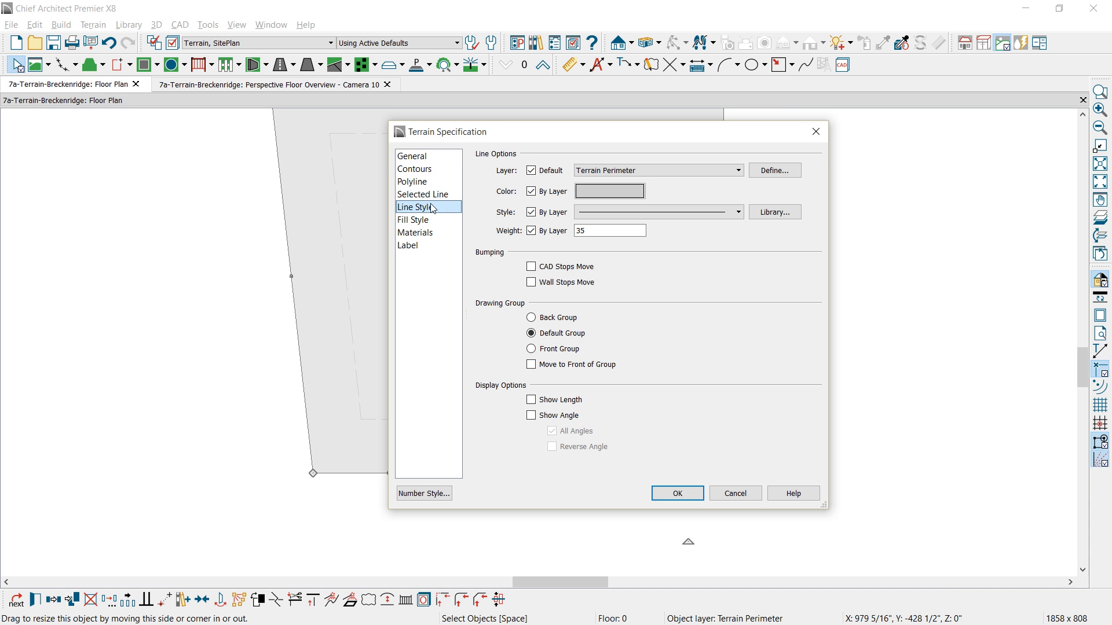
left_click(553, 400)
left_click(554, 416)
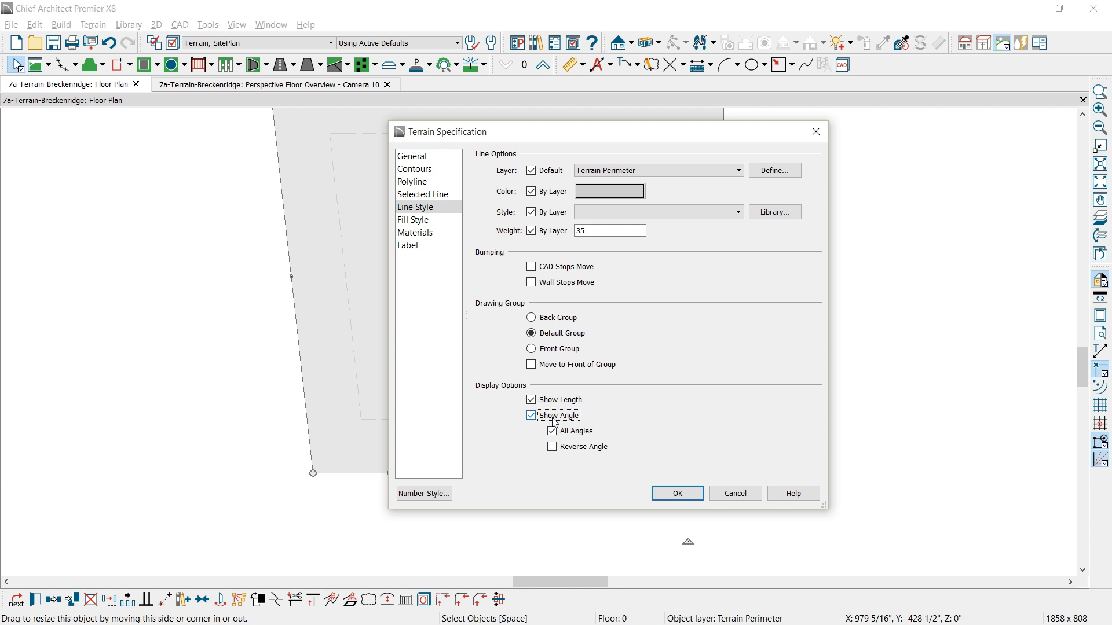
left_click(672, 494)
scroll(672, 477, "up", 2)
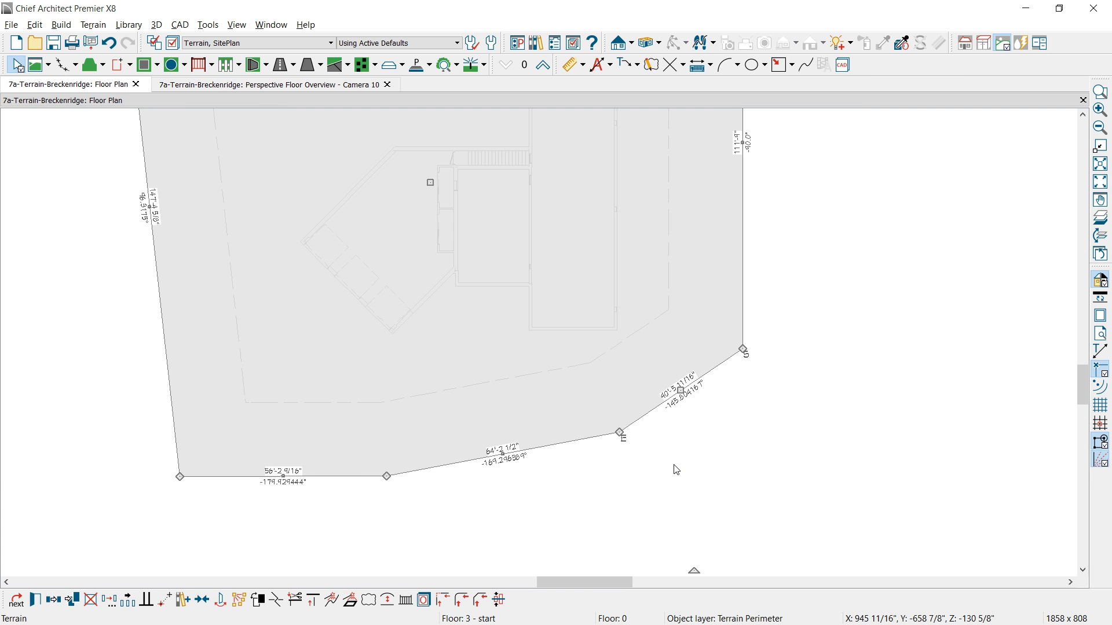
scroll(674, 469, "up", 1)
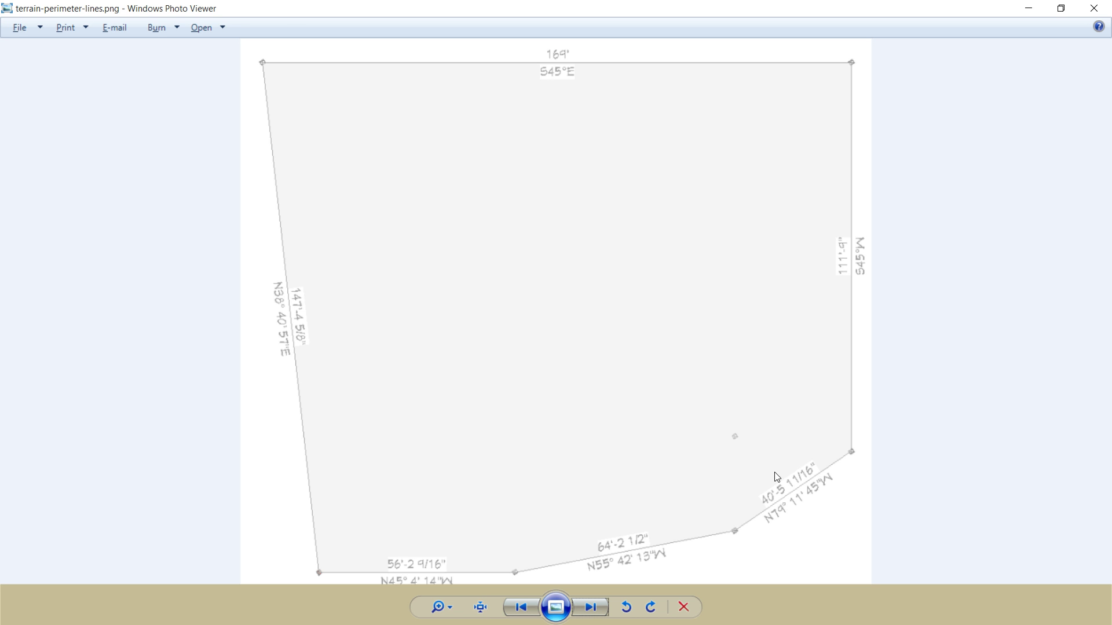
Switch the General CAD default angle display to Quadrant Bearing.
left_click(1028, 8)
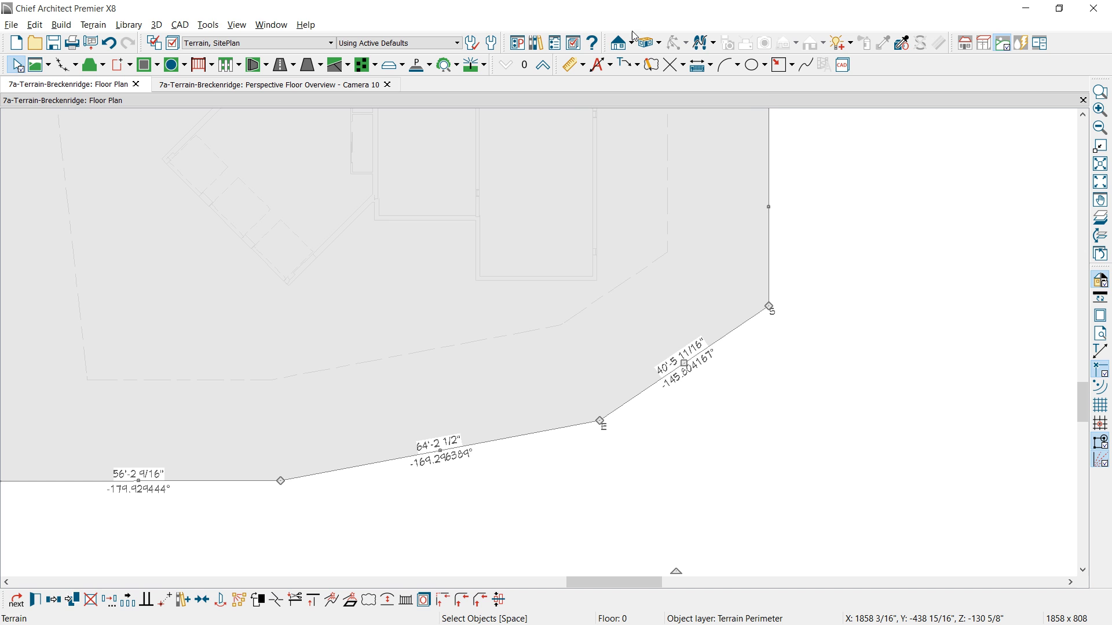
left_click(491, 43)
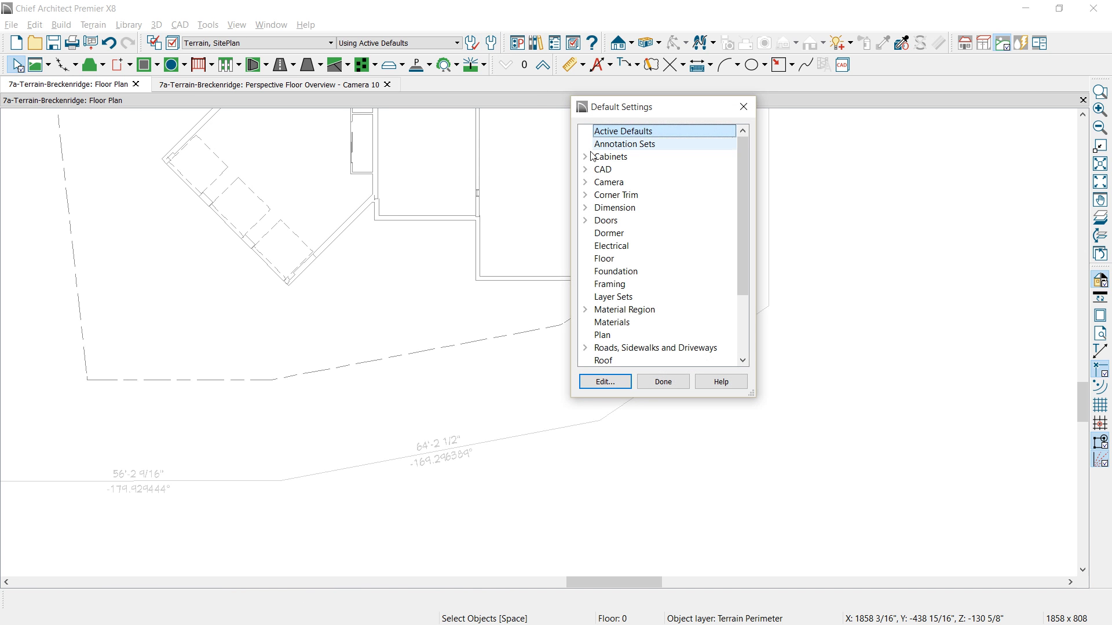
left_click(586, 170)
double_click(633, 182)
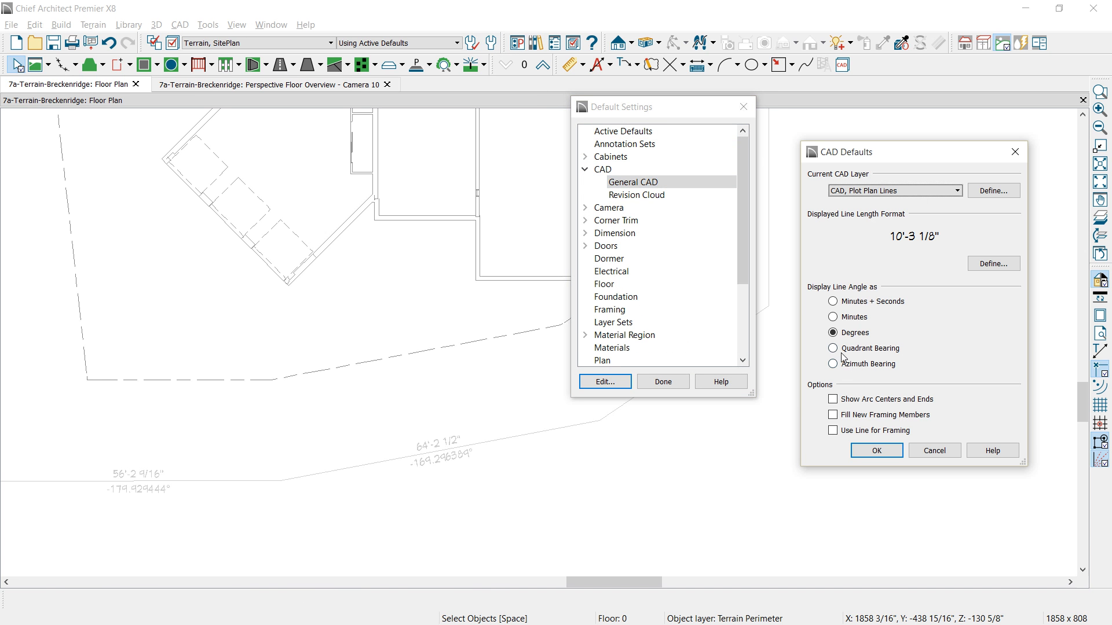
left_click(867, 349)
left_click(876, 450)
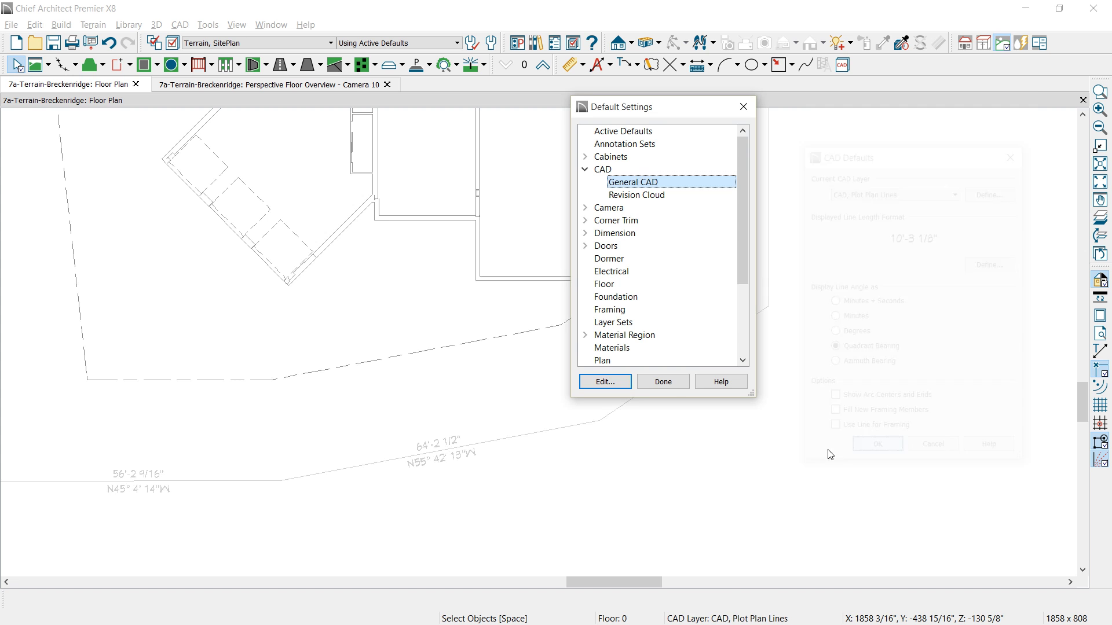
left_click(663, 382)
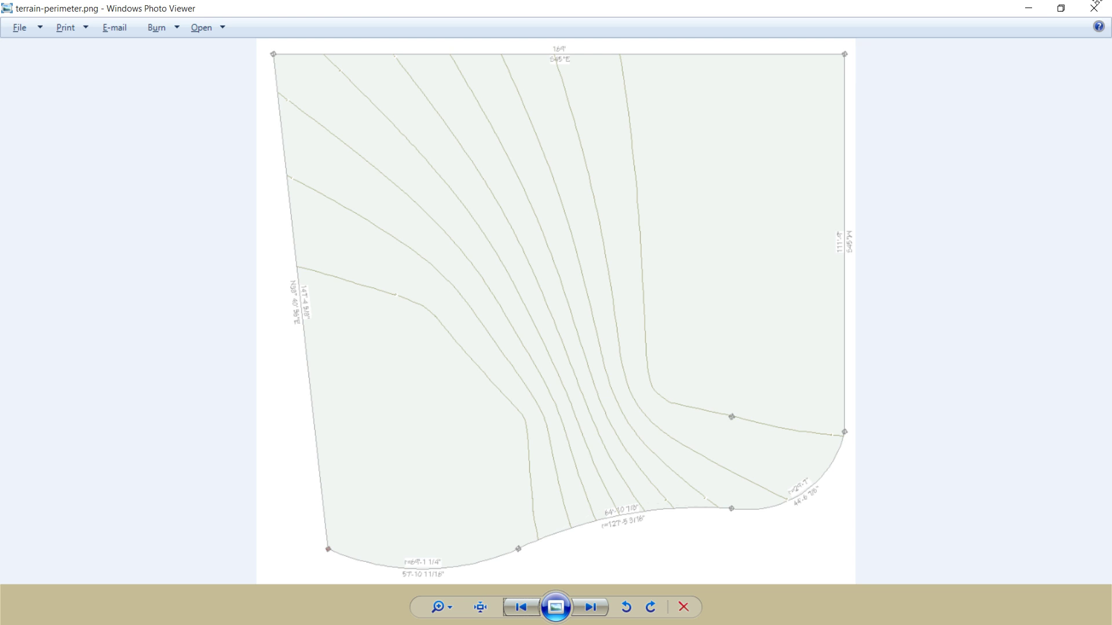
left_click(1029, 8)
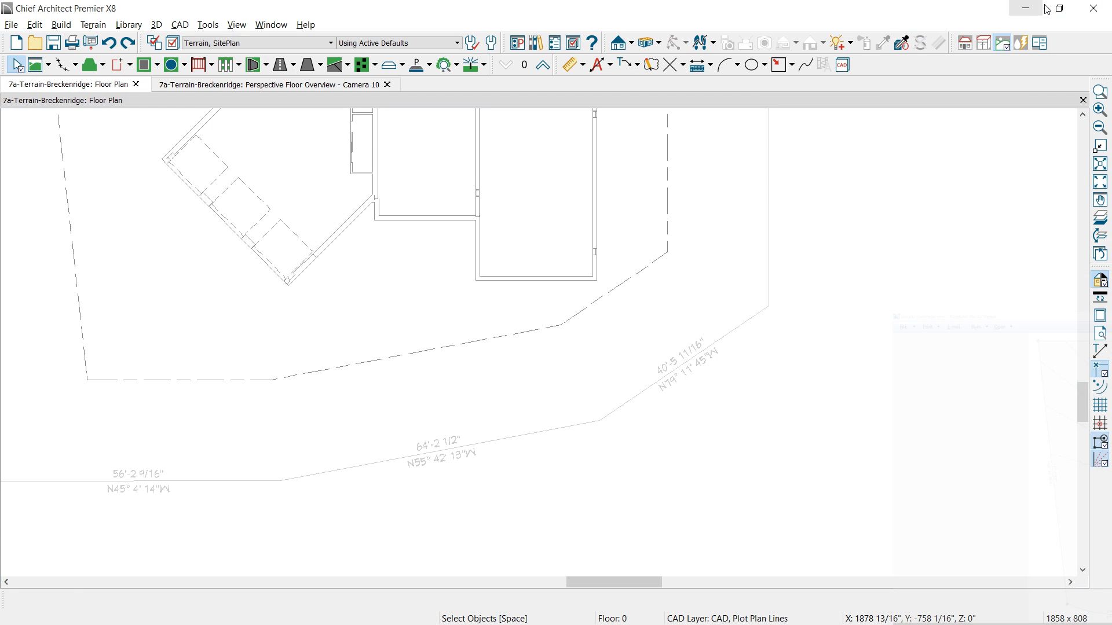
Turn the short lower-right terrain edge into an arc with a 29'-7" radius.
left_click(719, 341)
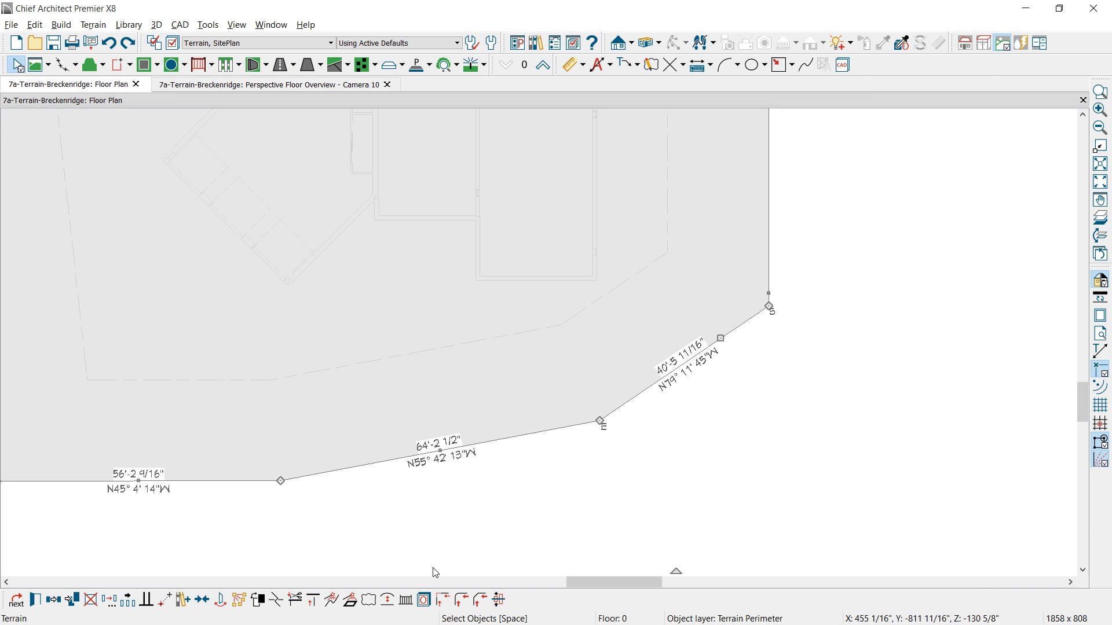
left_click(387, 600)
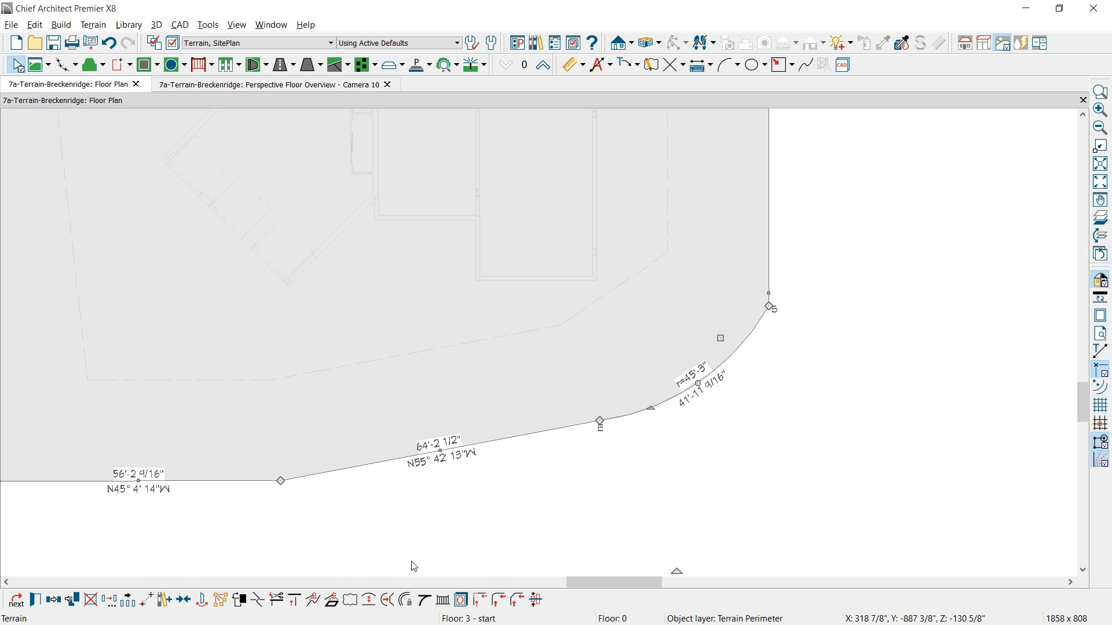
key("ctrl+e")
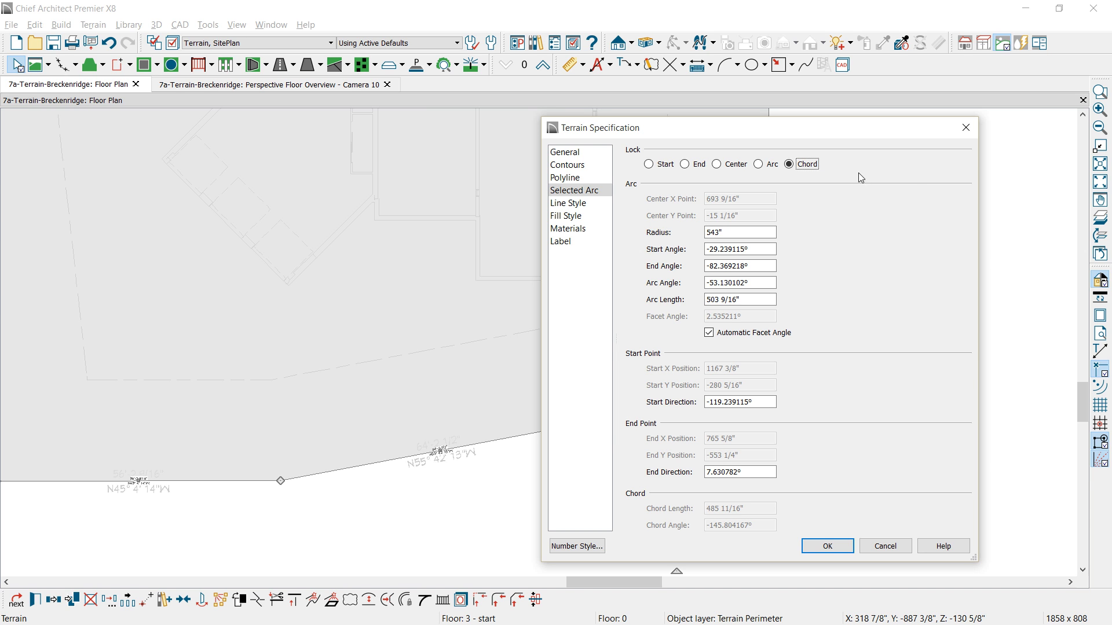
key("Tab")
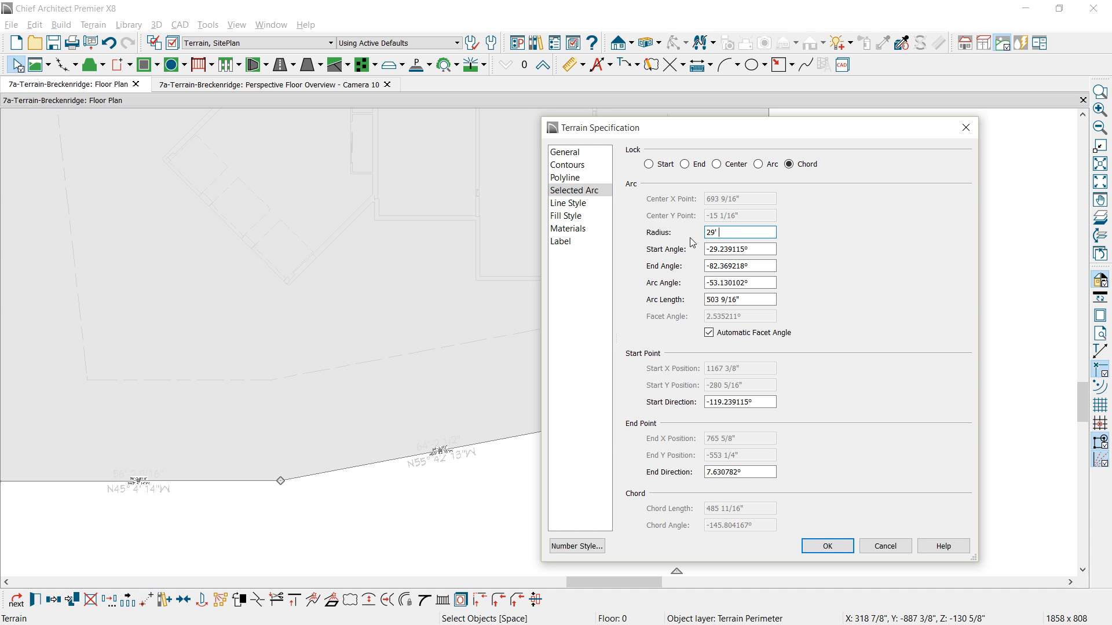
left_click(827, 546)
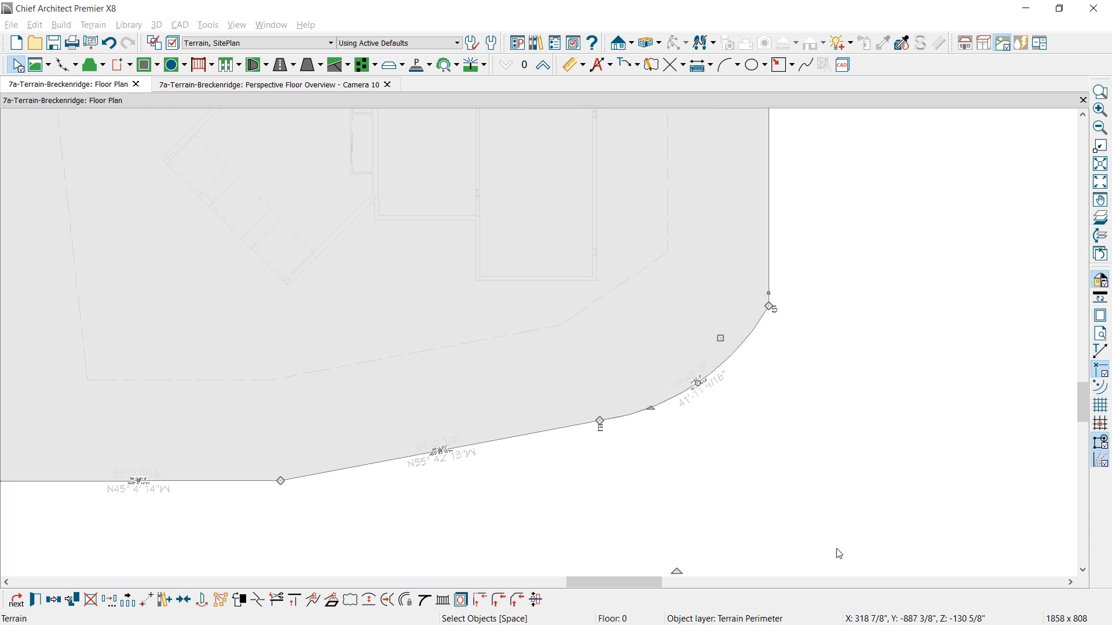
Bend the 64'-2 1/2" bottom edge into an arc with a radius of 126'-6 13/16".
left_click(440, 451)
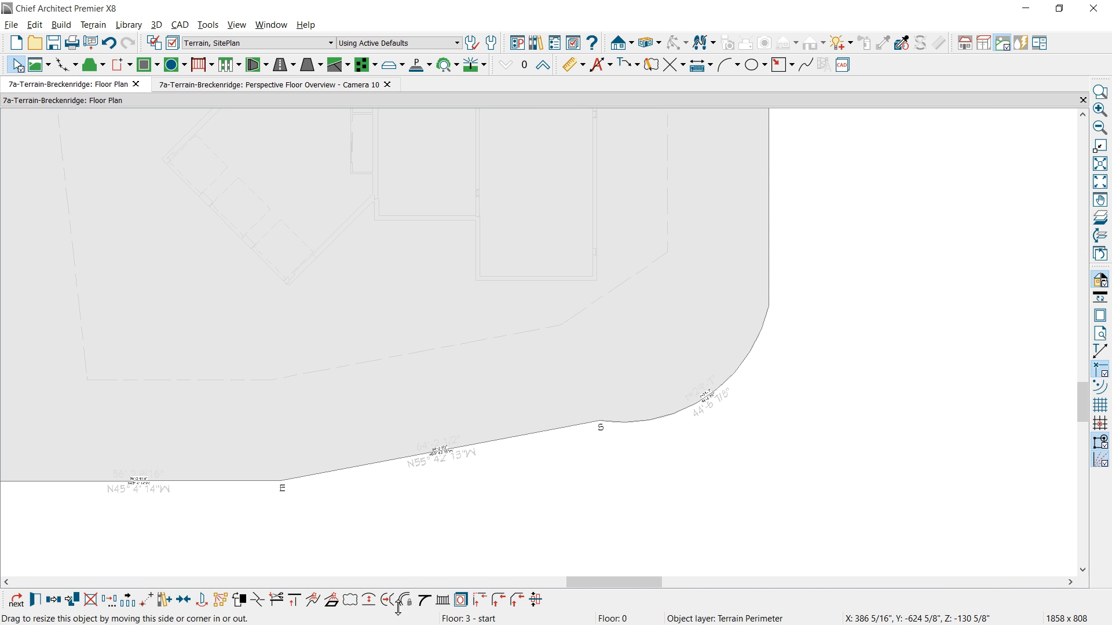
left_click_drag(440, 451, 363, 446)
double_click(364, 445)
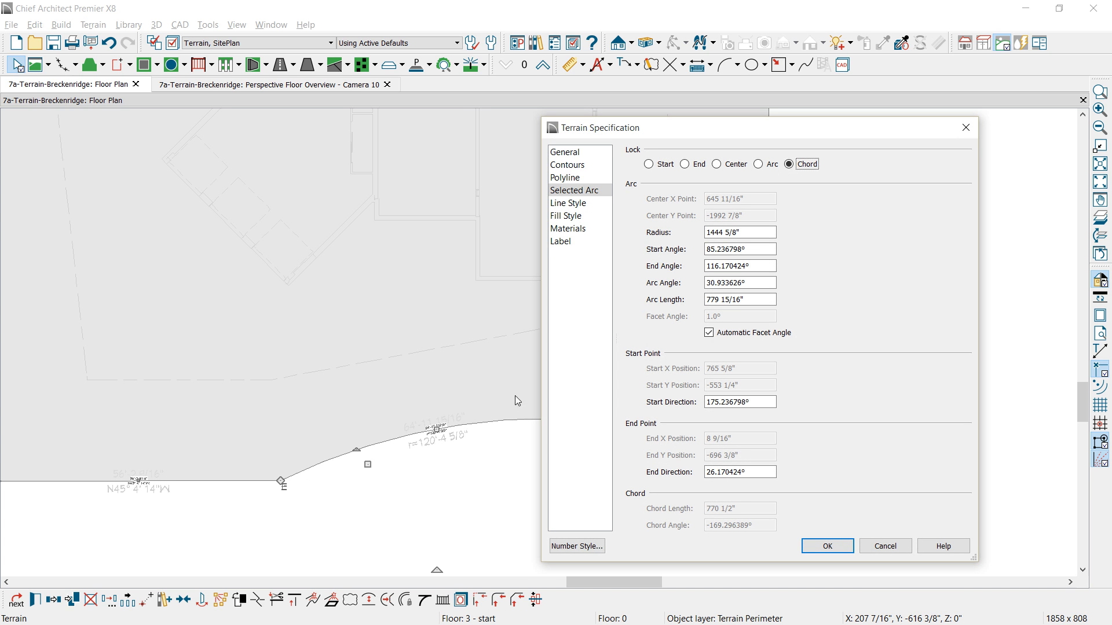
left_click_drag(753, 233, 689, 236)
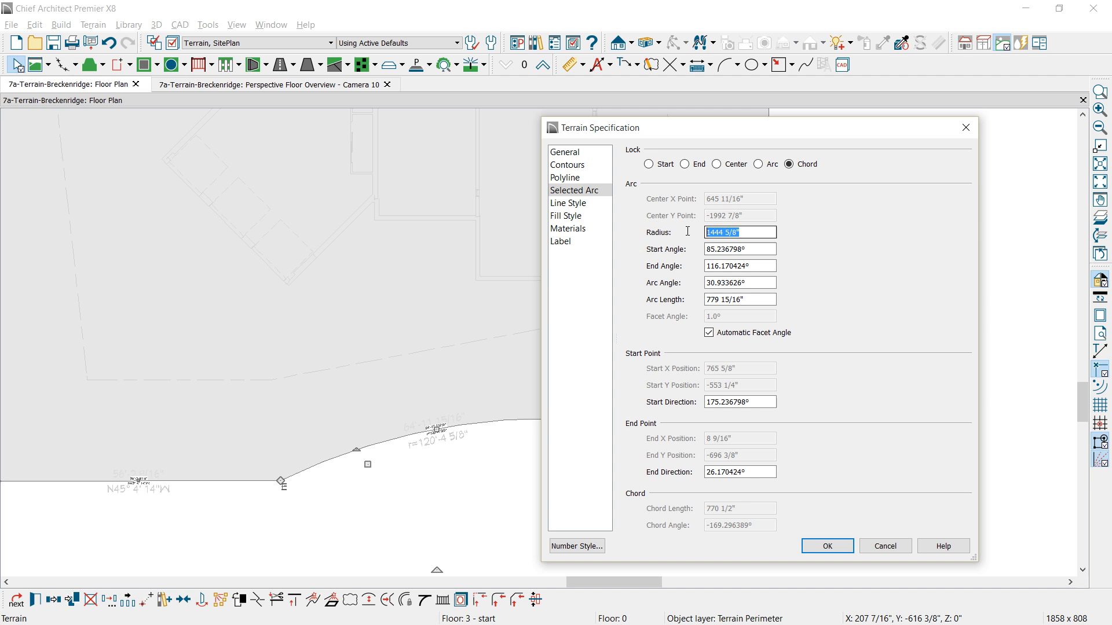
type("127'-5 3/16")
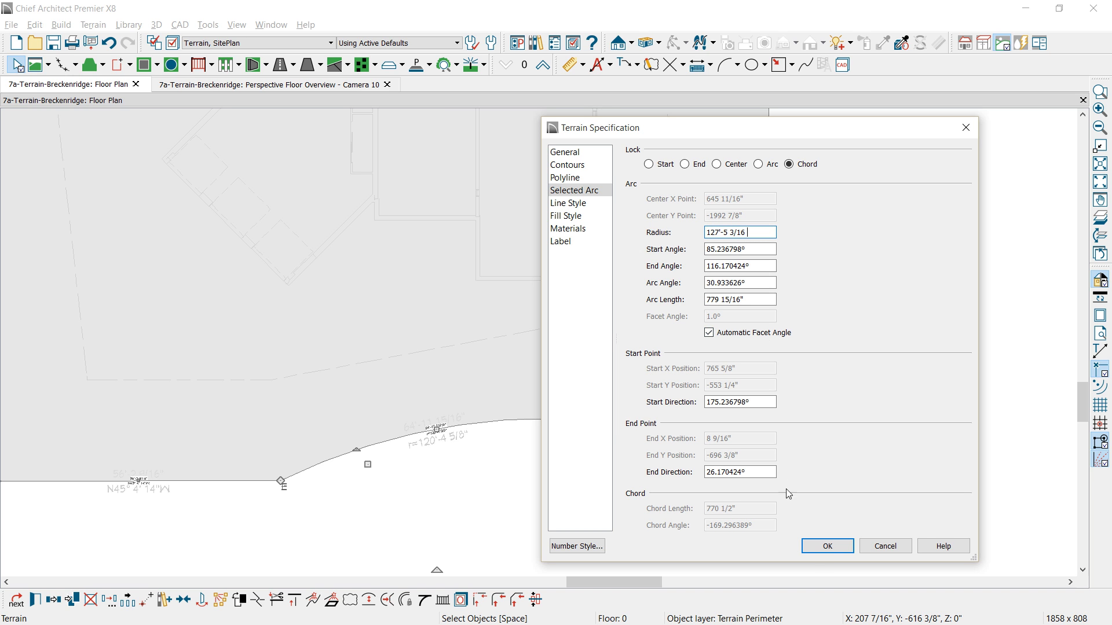
left_click(826, 549)
Convert the bottom-left terrain edge to an arc and enter a radius of 69'-1 1/4".
scroll(817, 503, "left", 5)
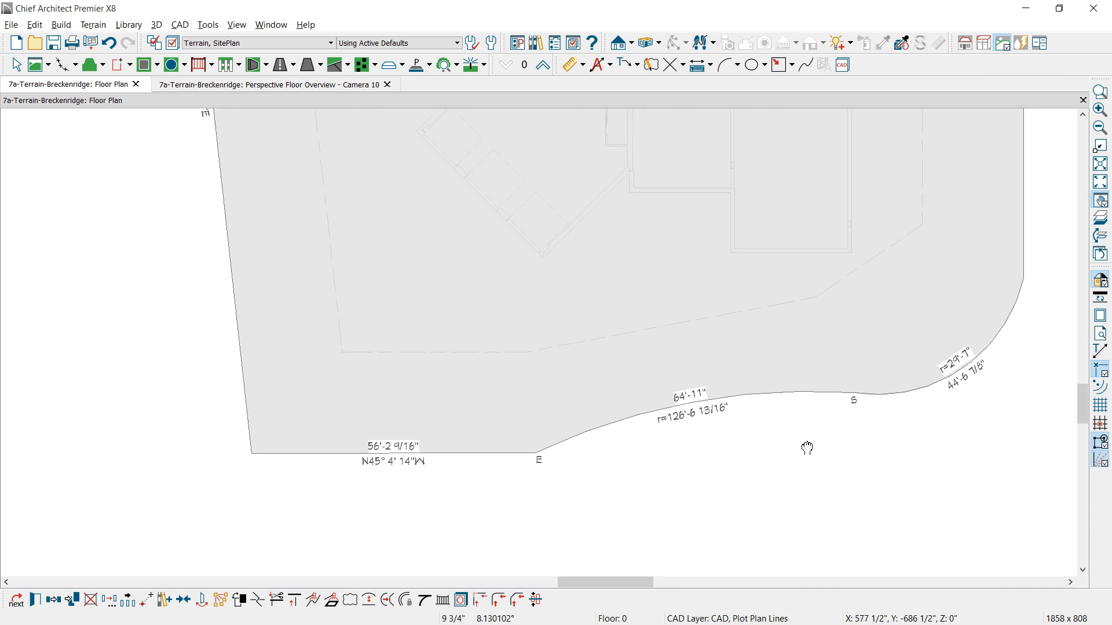
left_click(427, 448)
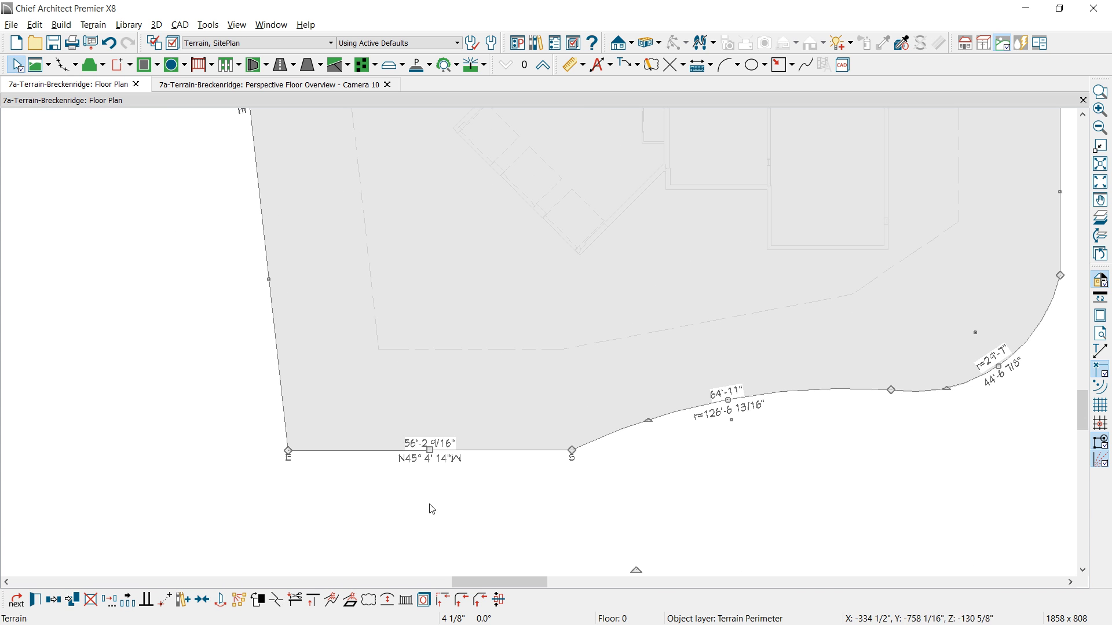
left_click(391, 602)
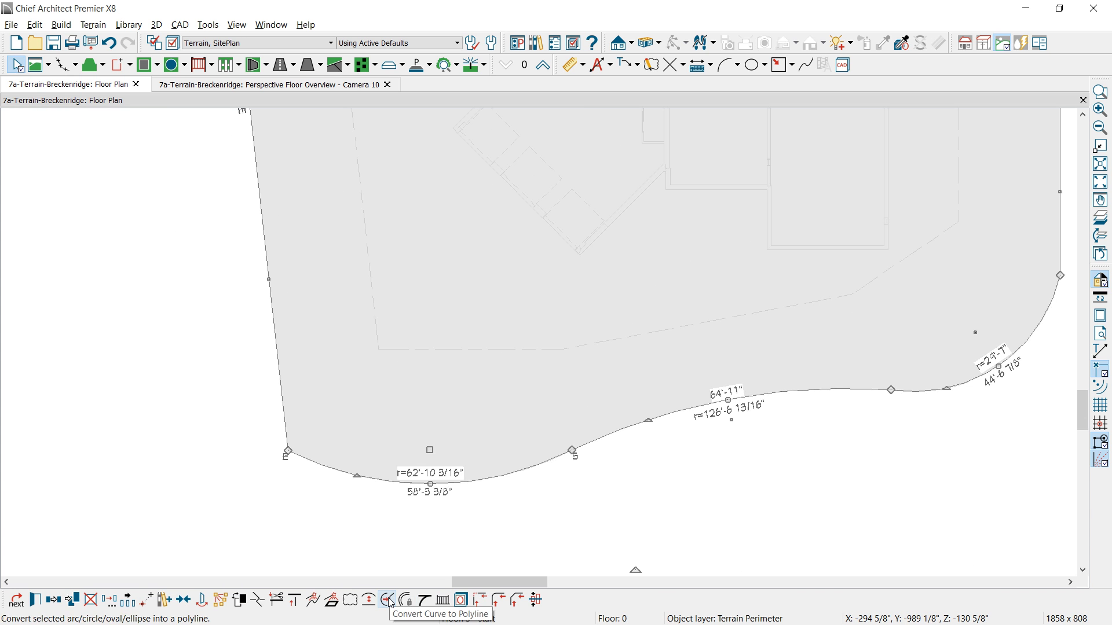
left_click(391, 603)
triple_click(752, 237)
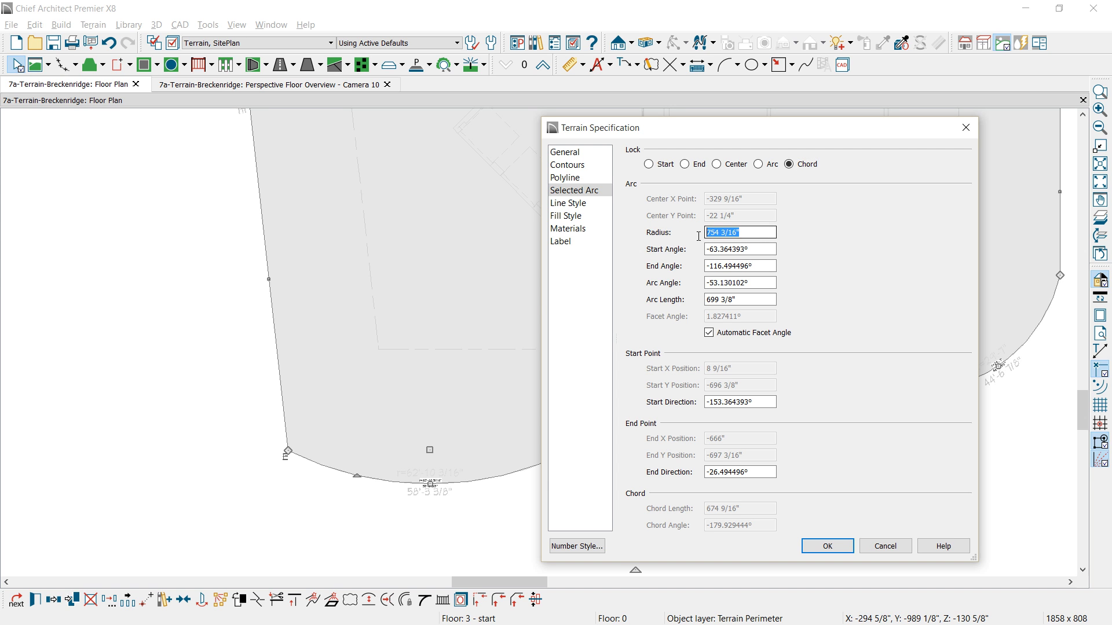
type("6")
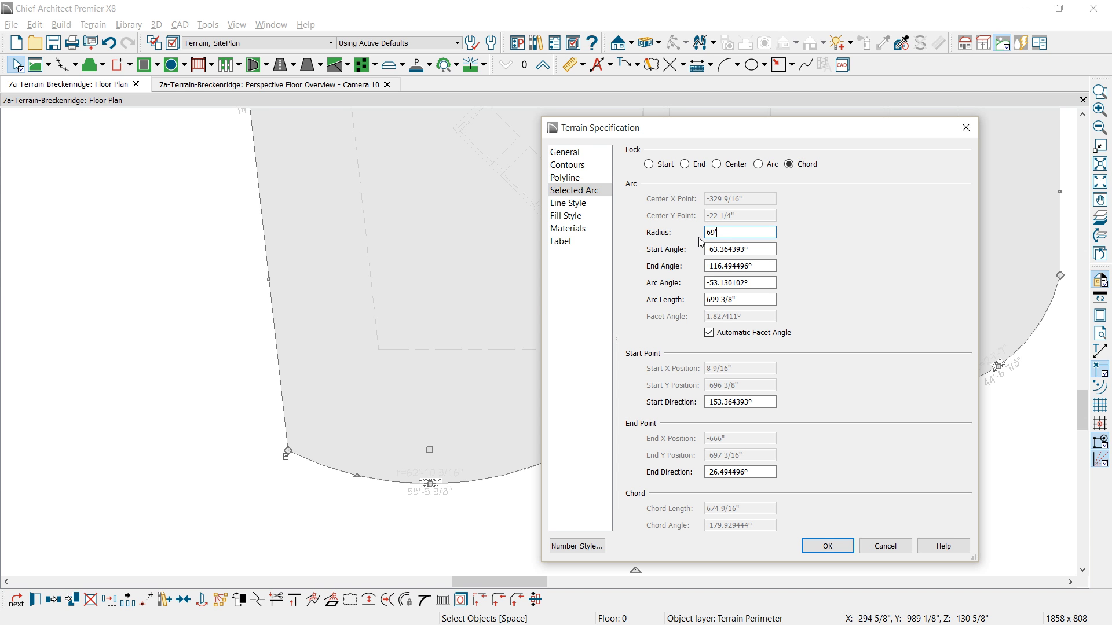
type("9' 1.25")
Apply the 69'-1 1/4" arc radius and orbit the Camera 10 view to inspect the curved terrain.
left_click(827, 546)
left_click(196, 86)
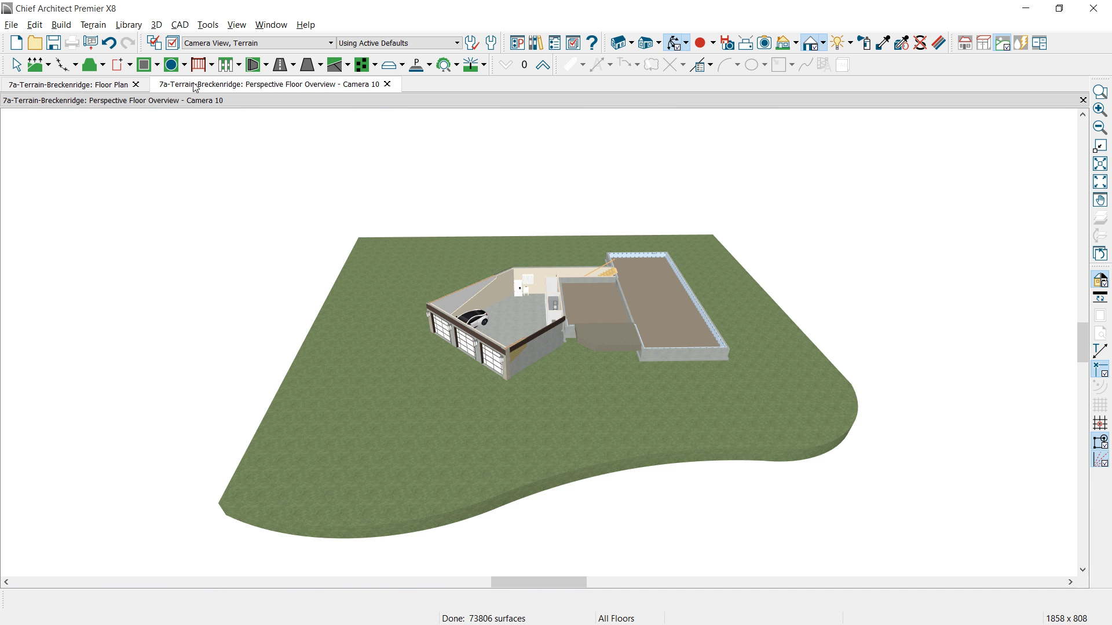
left_click_drag(548, 439, 588, 429)
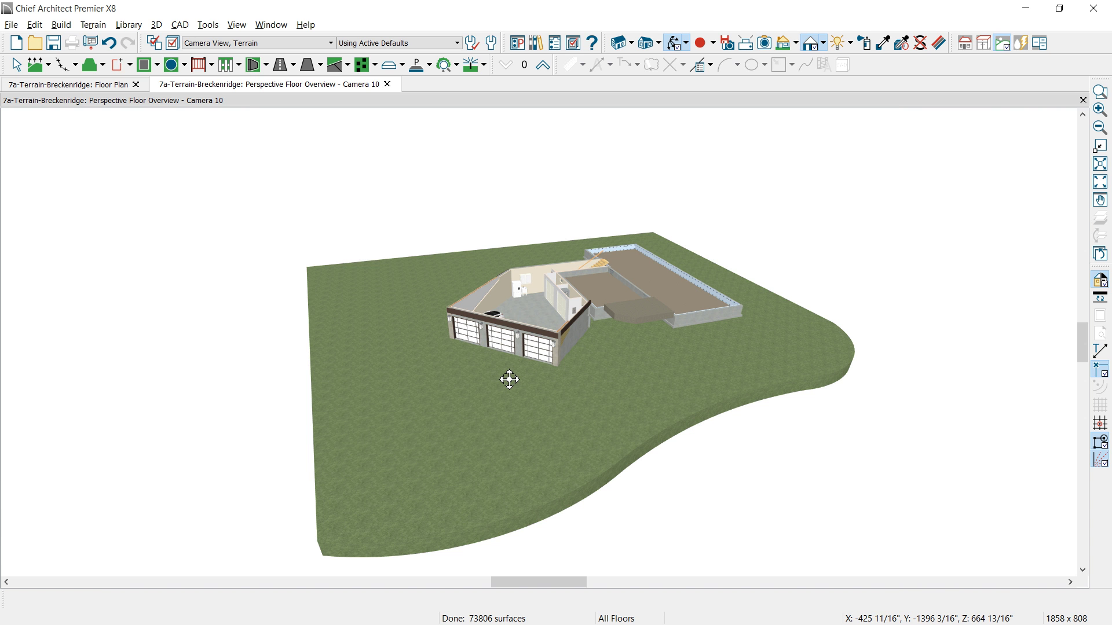
key("ctrl+Tab")
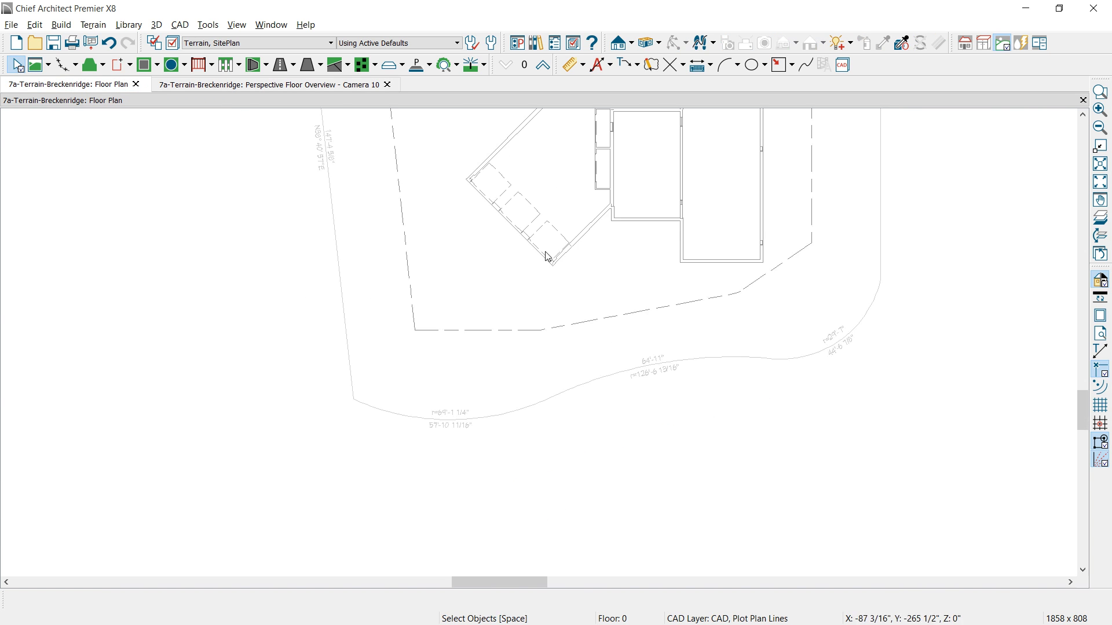
scroll(547, 256, "down", 5)
Draw a vertical elevation line along the lot's right side at elevation 1.
left_click(77, 63)
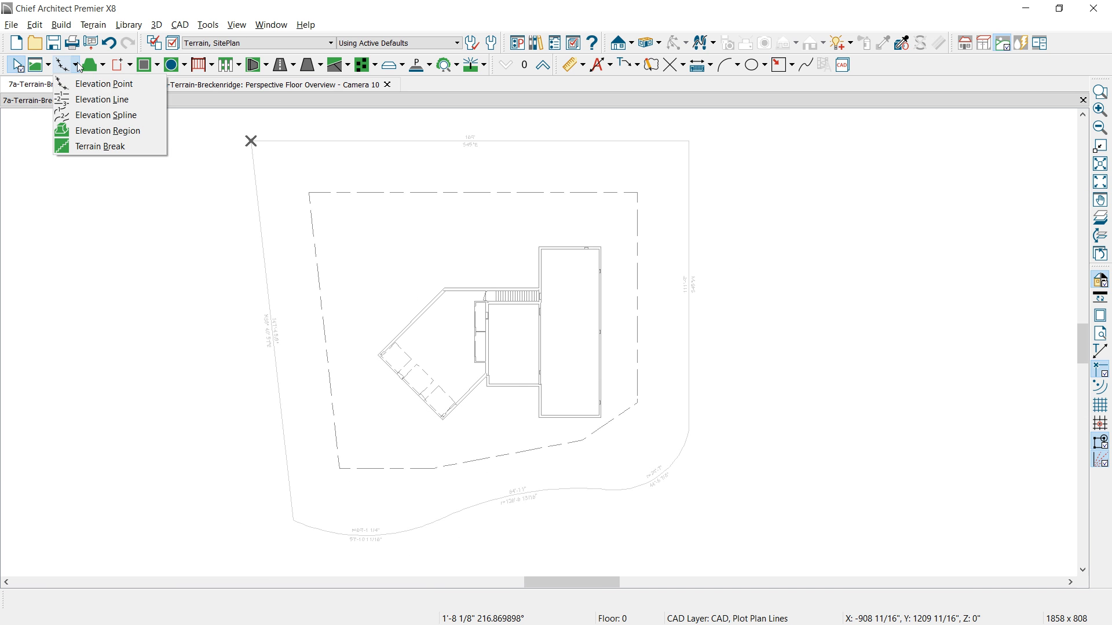
left_click(78, 99)
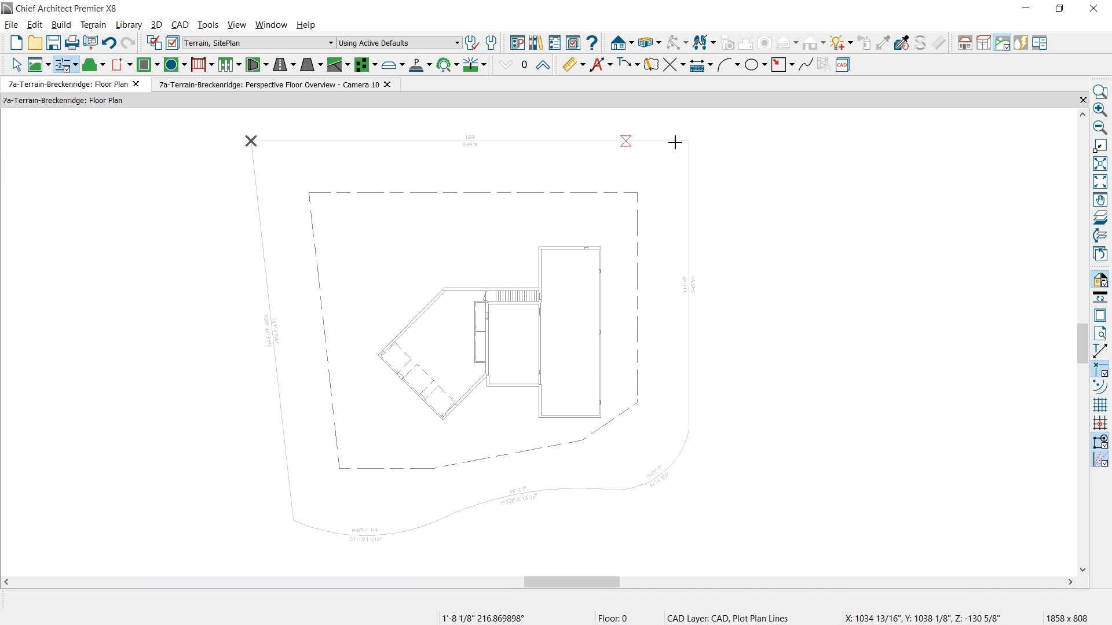
mouse_move(675, 127)
left_mouse_down()
mouse_move(650, 556)
mouse_move(676, 556)
left_mouse_up()
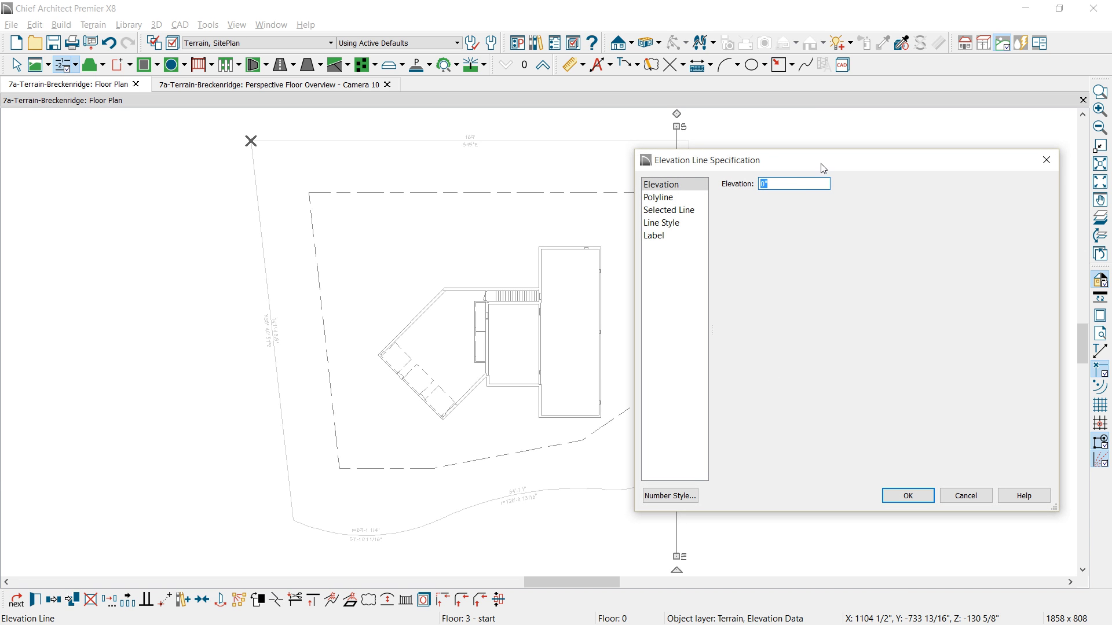
double_click(807, 184)
type("100")
left_click(908, 495)
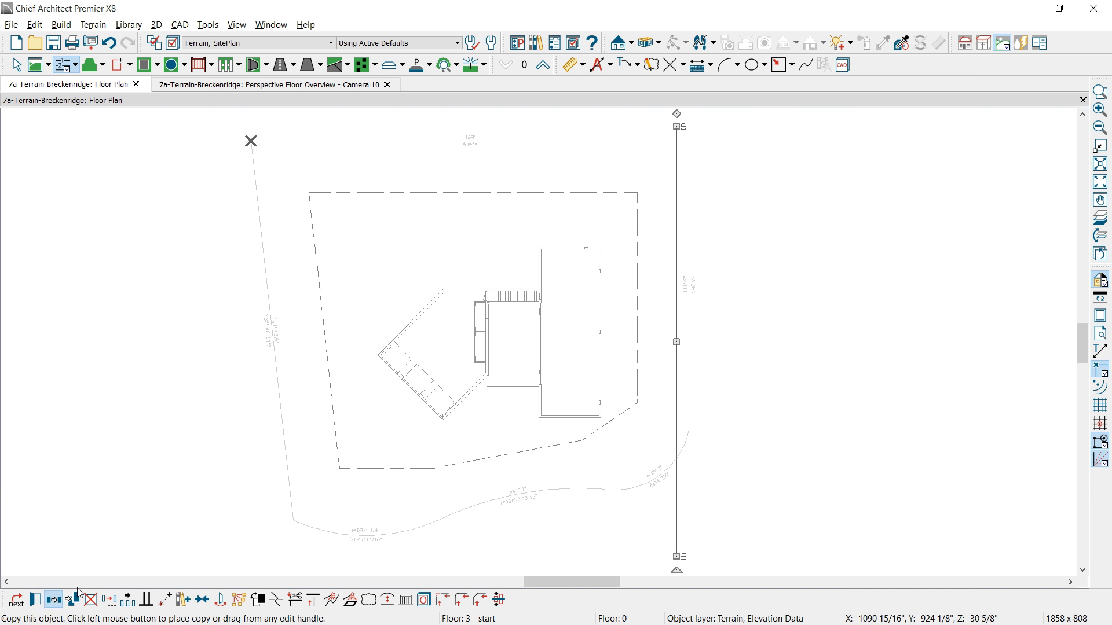
Copy the elevation line to the lot's left side and set it to -4.
left_click(54, 600)
left_click_drag(679, 340, 299, 347)
double_click(299, 347)
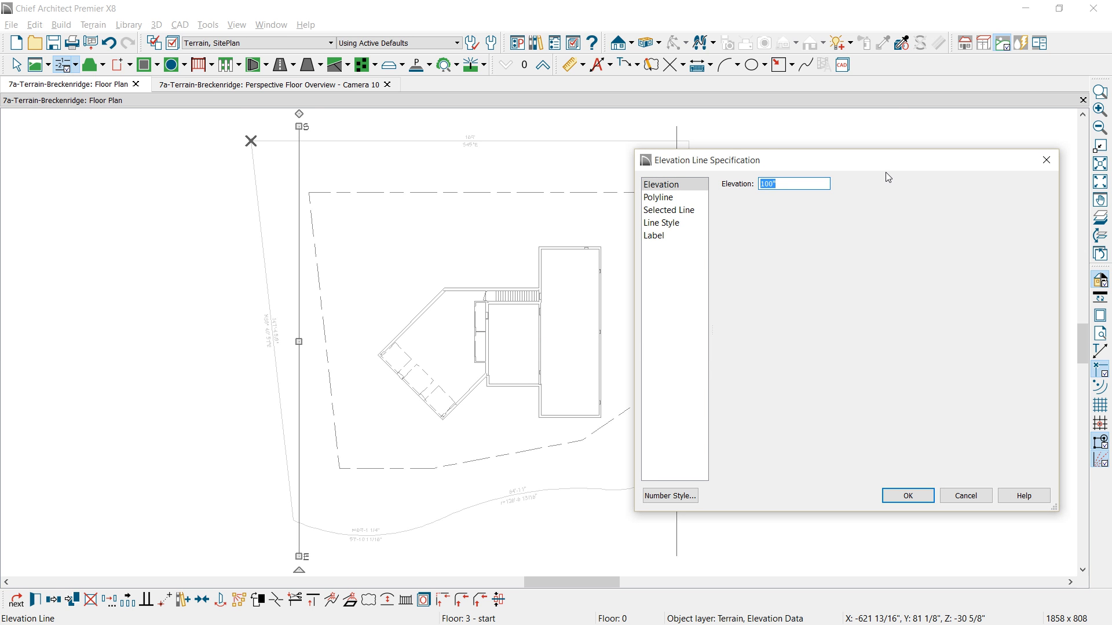
type("-4")
left_click(931, 493)
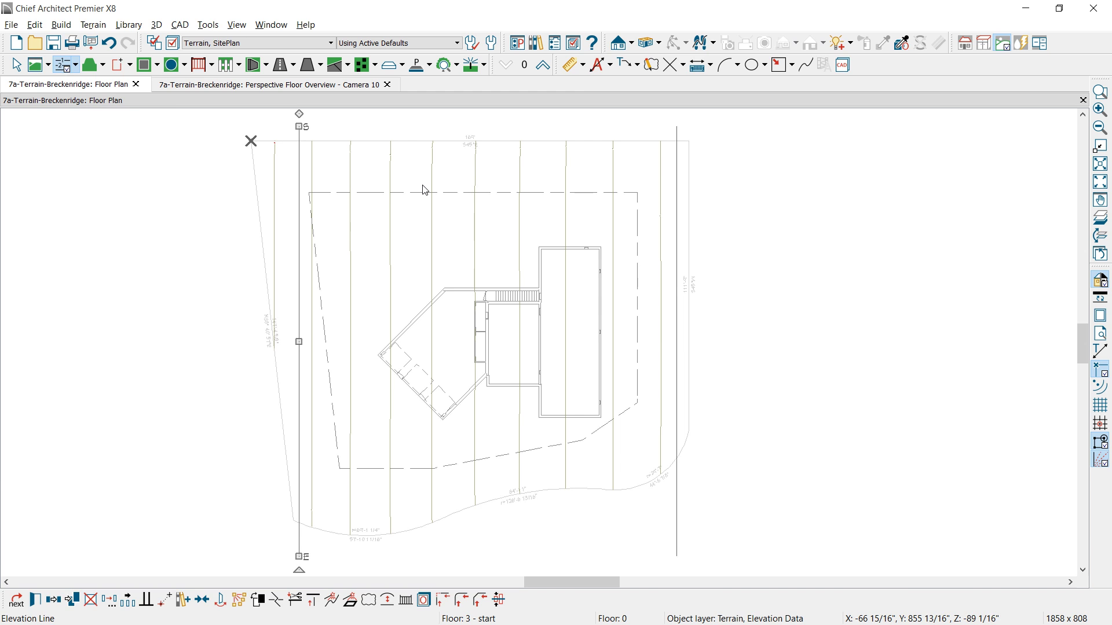
In the 3D overview, enable Hide Terrain Intersected by Building for the terrain.
key("ctrl+Tab")
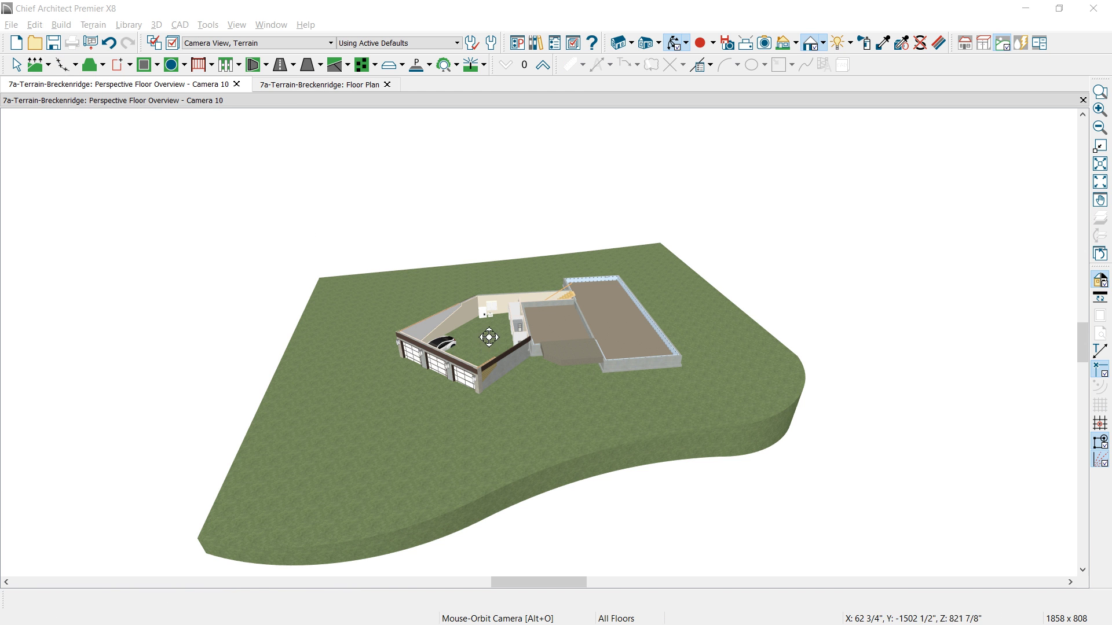
left_click(538, 435)
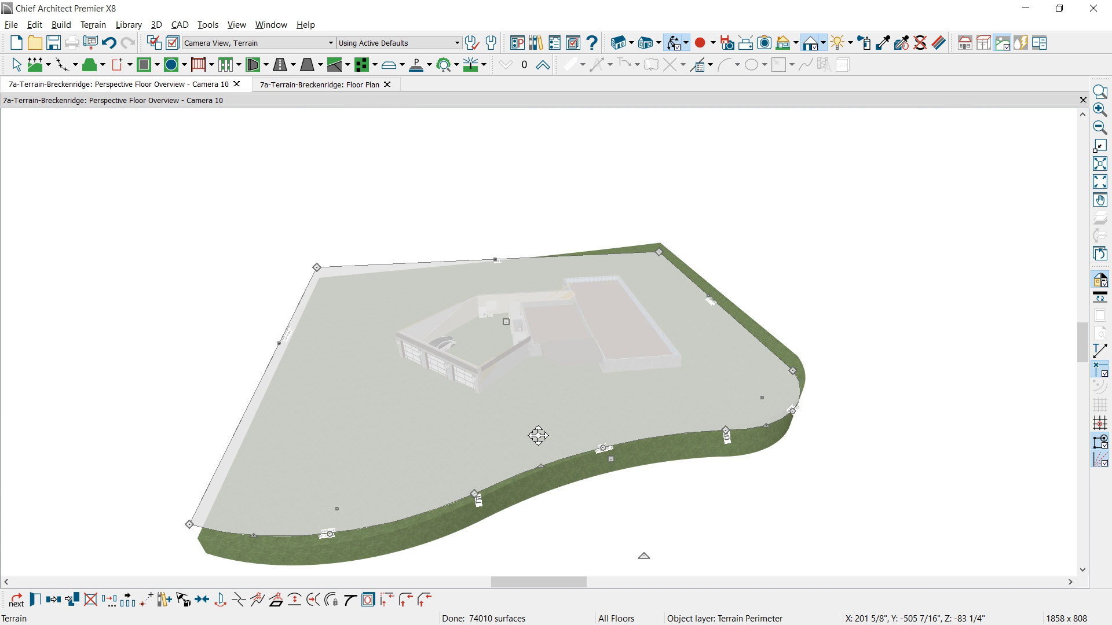
double_click(538, 436)
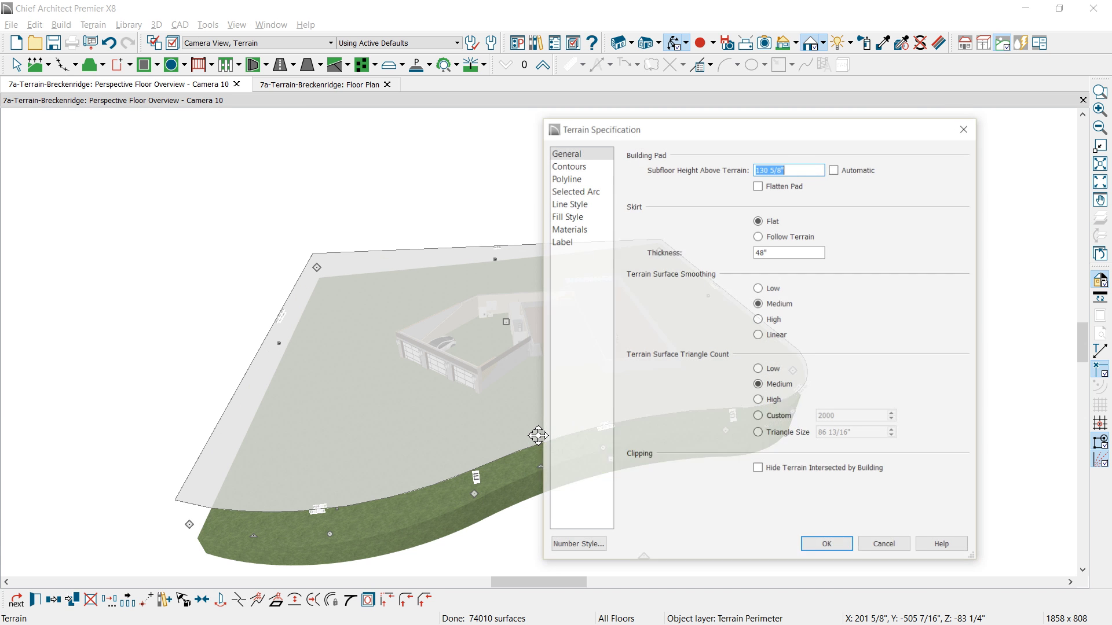
left_click(760, 471)
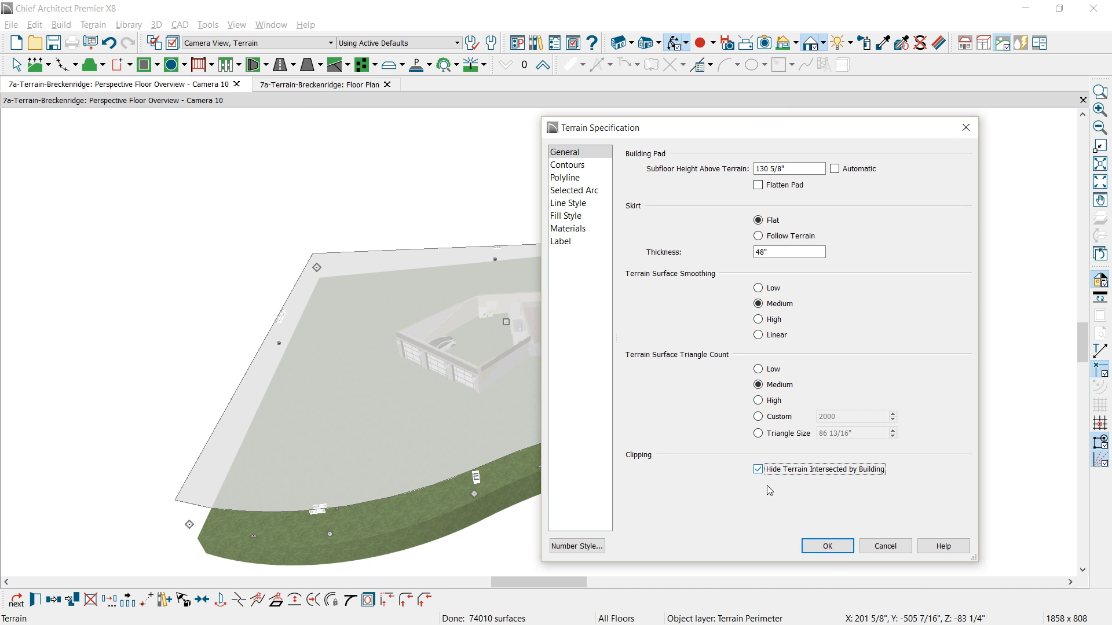
left_click(846, 550)
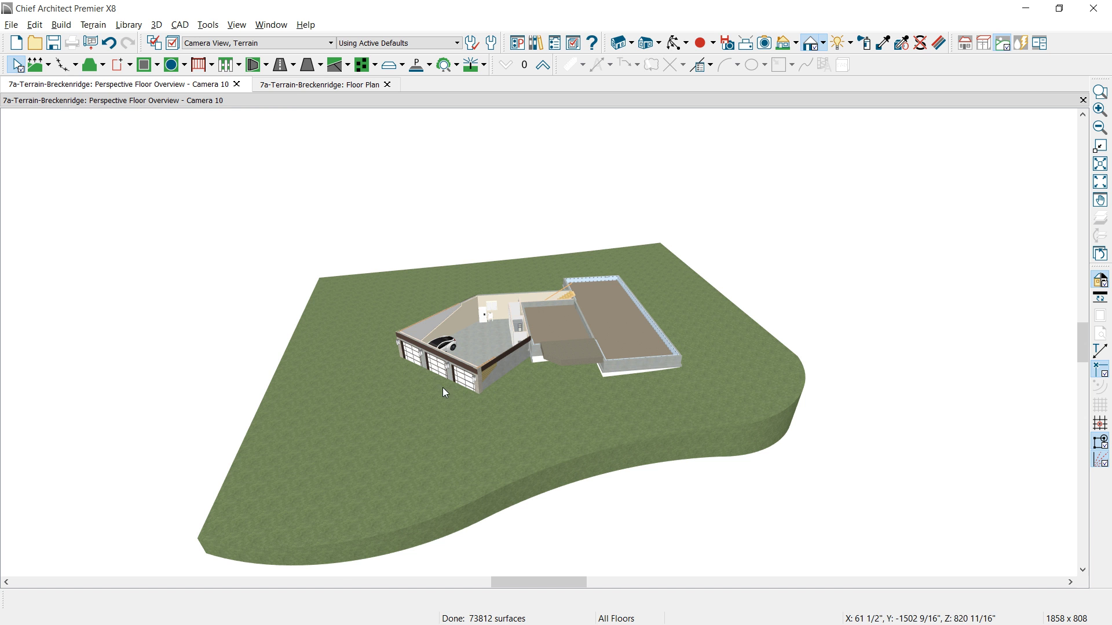
Draw an elevation region at the lot's lower left, pulling its corner into a diagonal along the garage.
left_click(298, 84)
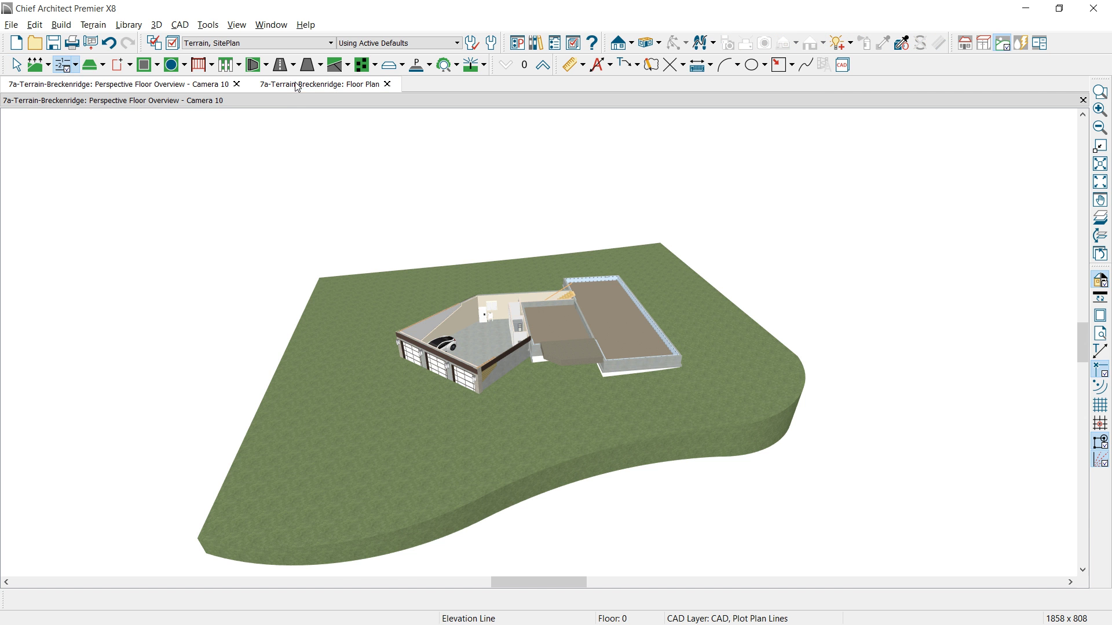
scroll(474, 233, "down", 4)
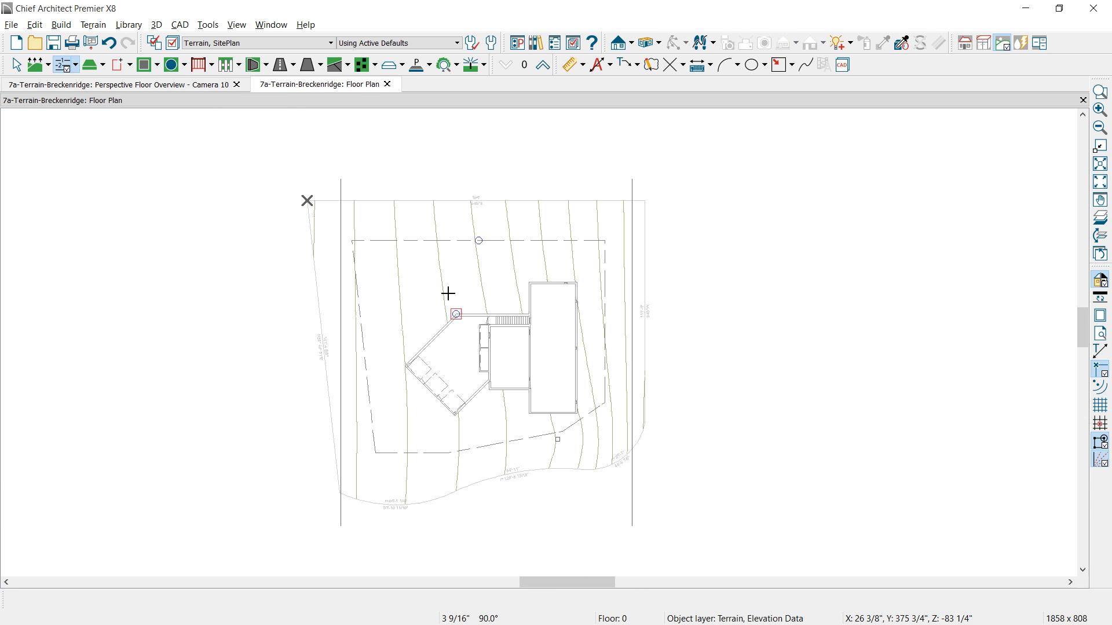
left_click(76, 64)
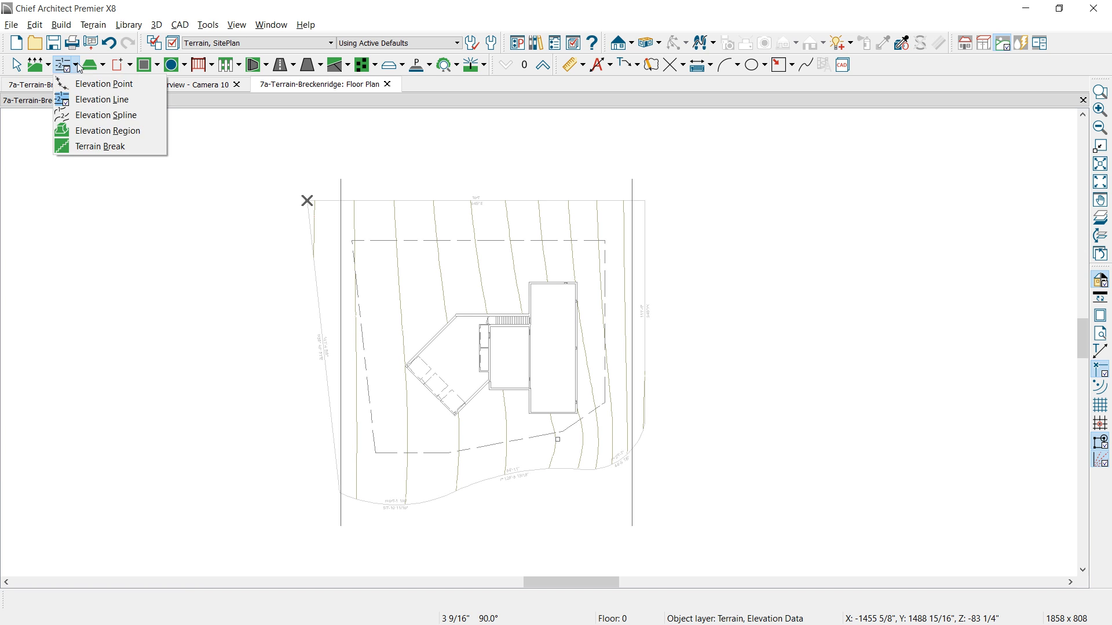
left_click(103, 129)
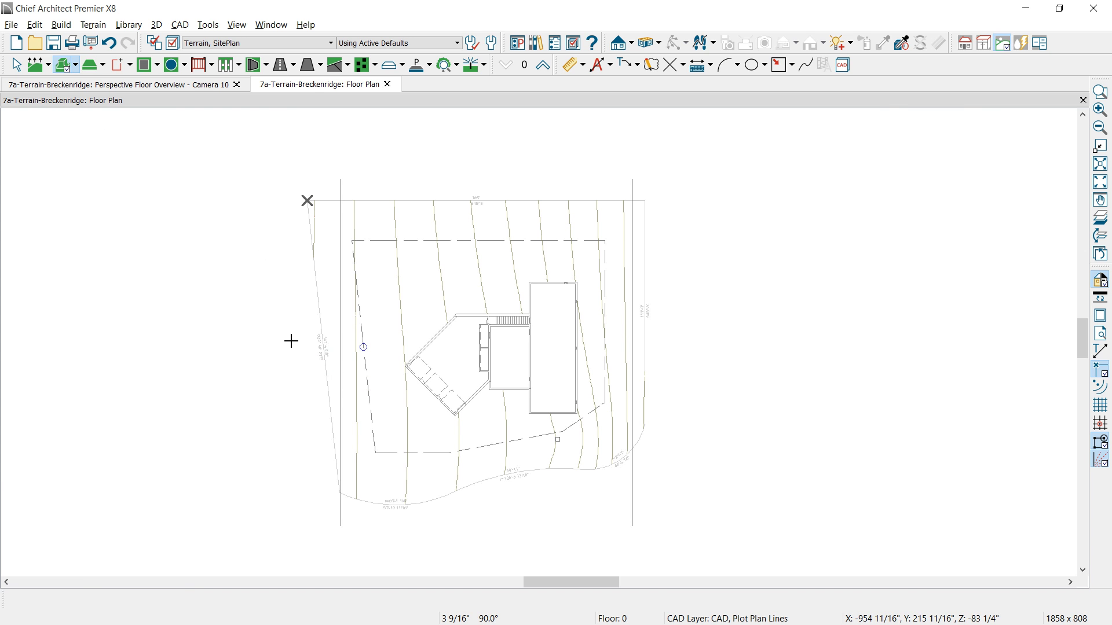
left_click_drag(292, 342, 467, 524)
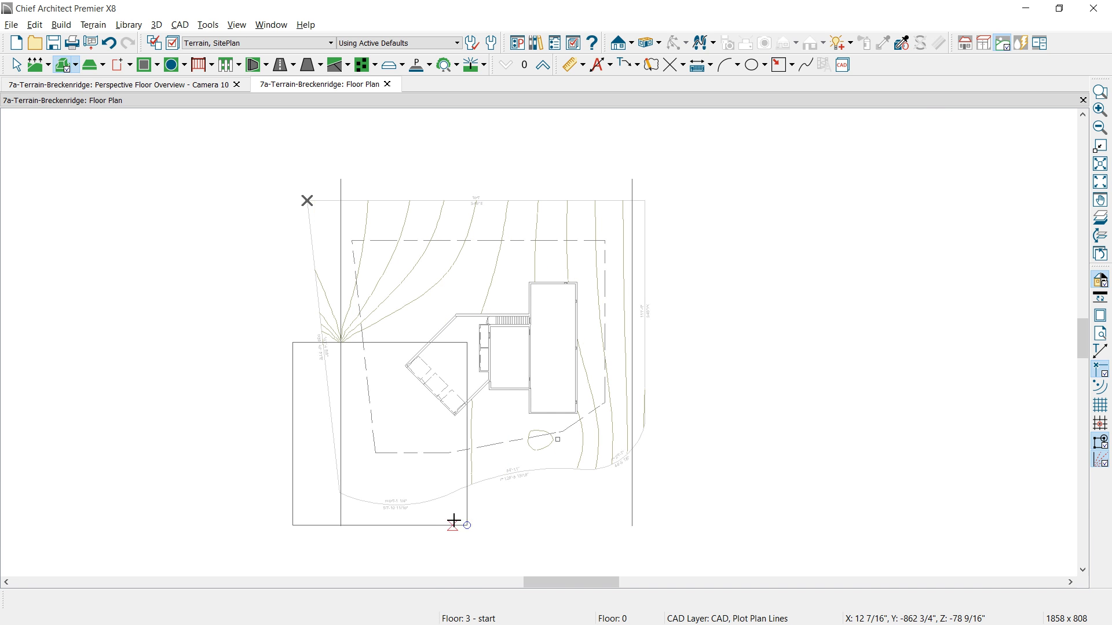
key("space")
left_click(293, 376)
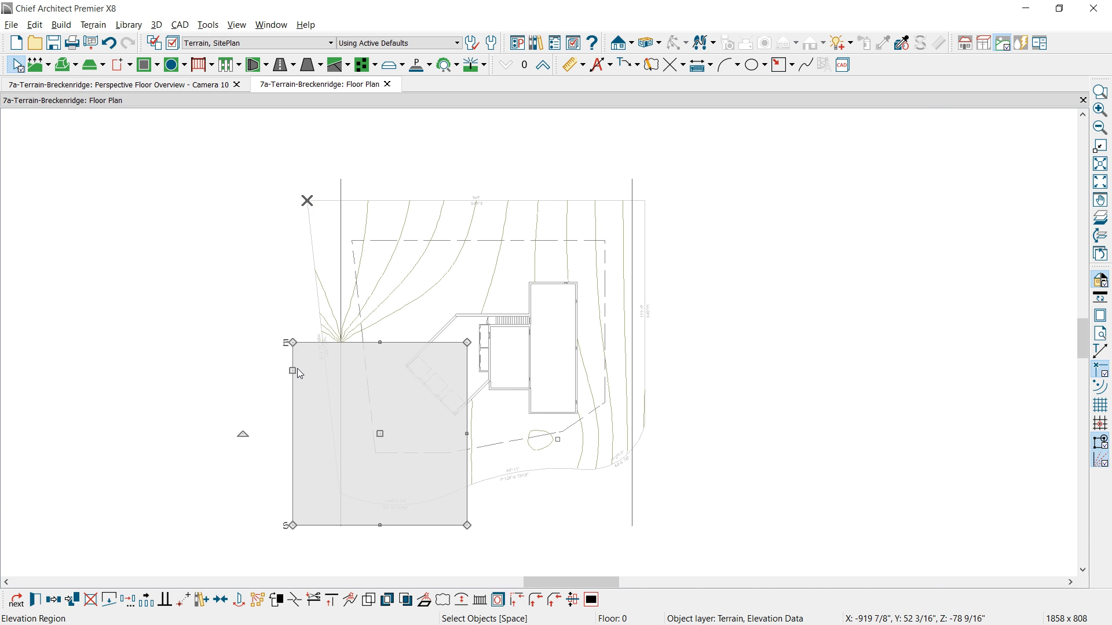
left_click_drag(380, 342, 390, 346)
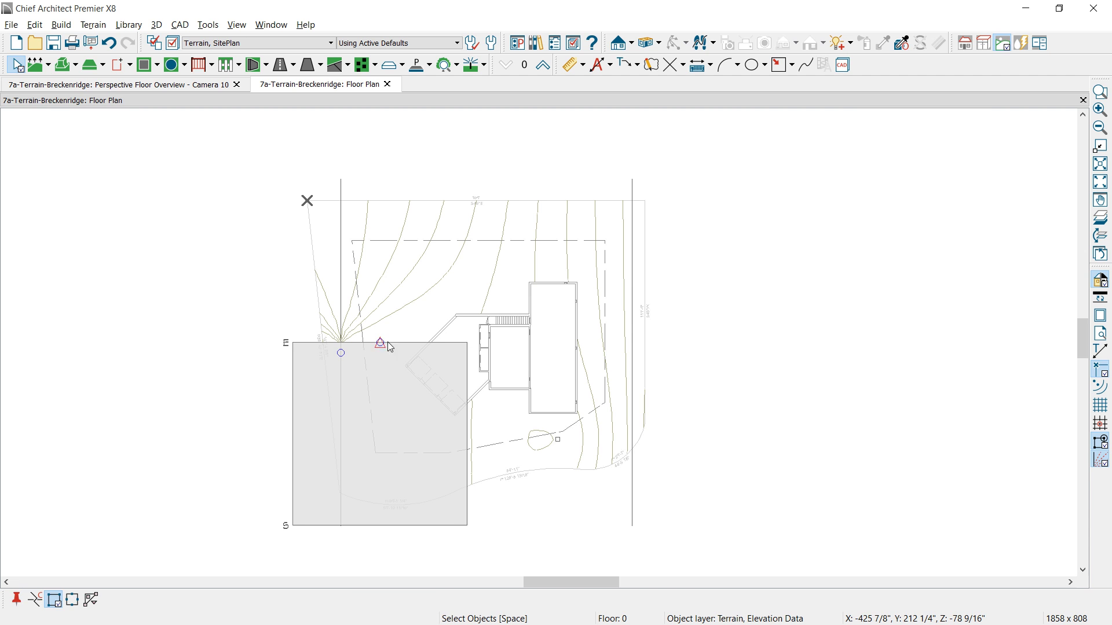
left_click(458, 347)
left_click_drag(466, 342, 463, 427)
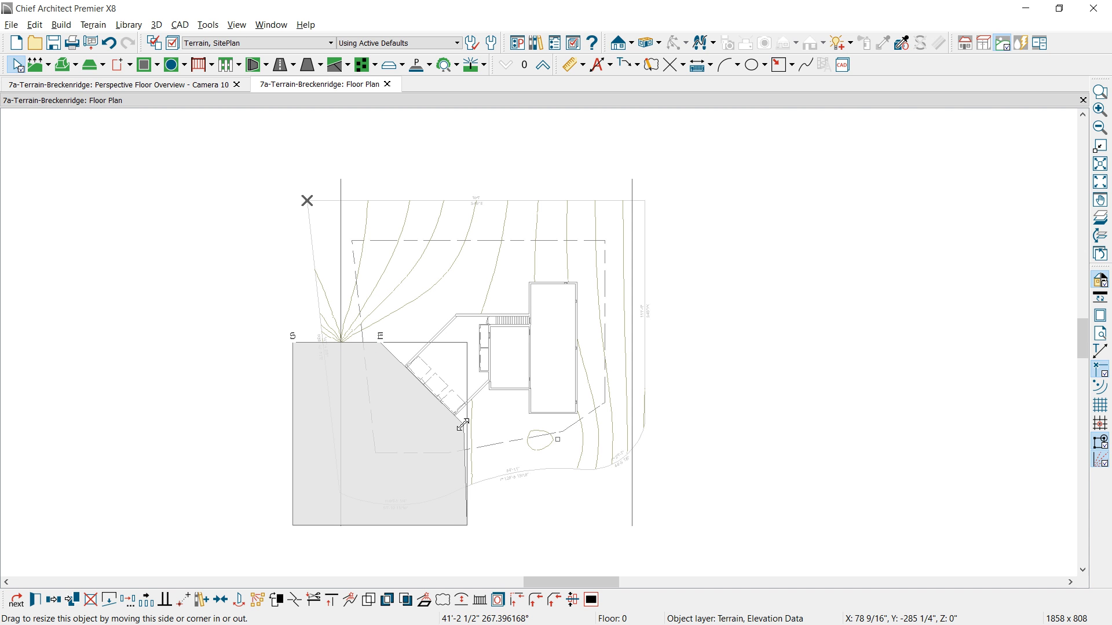
left_click_drag(380, 346, 383, 346)
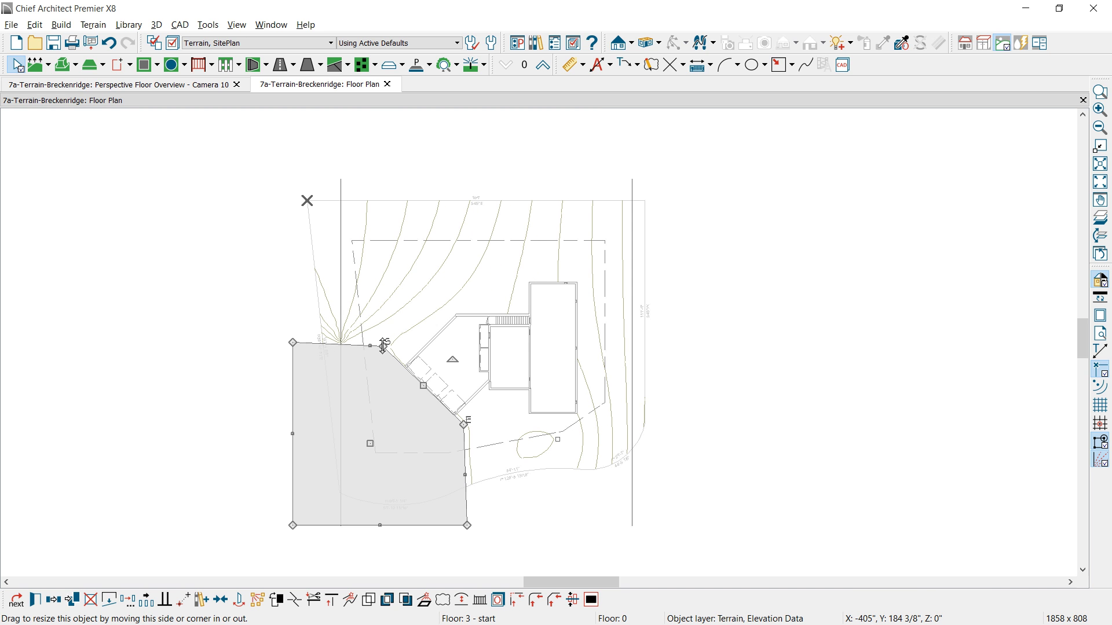
Set the region's elevation to -4 and delete the left elevation line.
double_click(383, 346)
key("BackSpace")
type("-4")
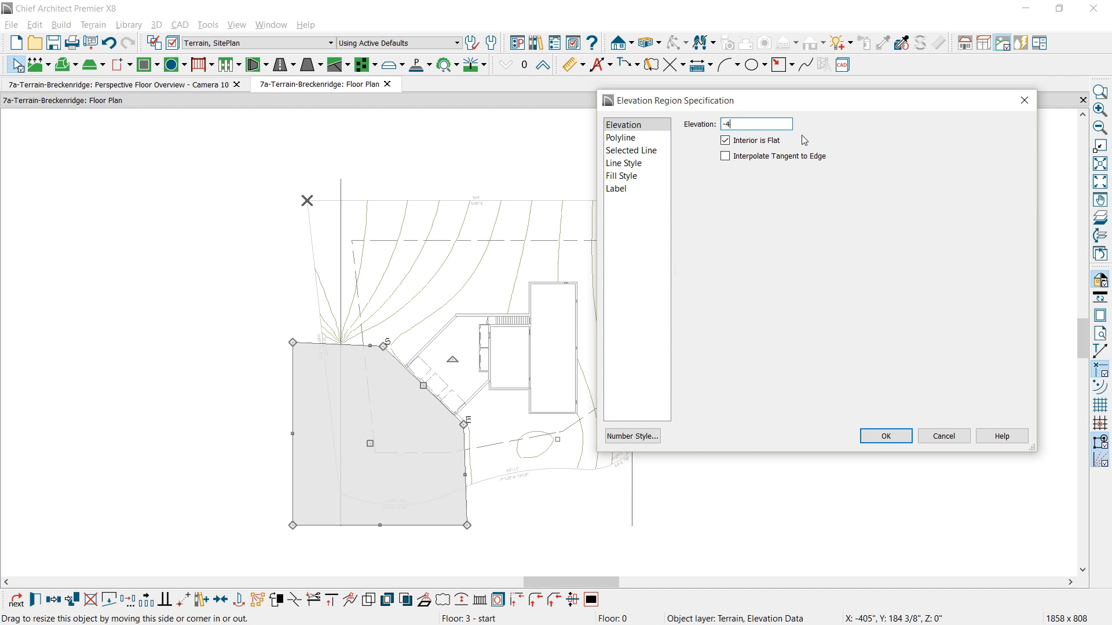
left_click(886, 435)
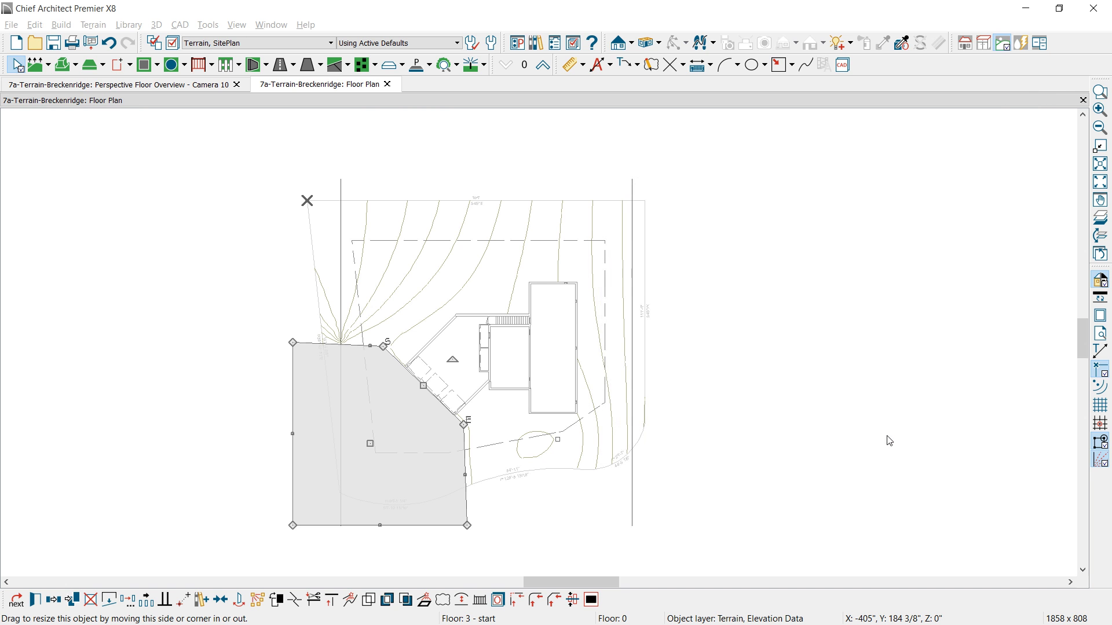
left_click(341, 191)
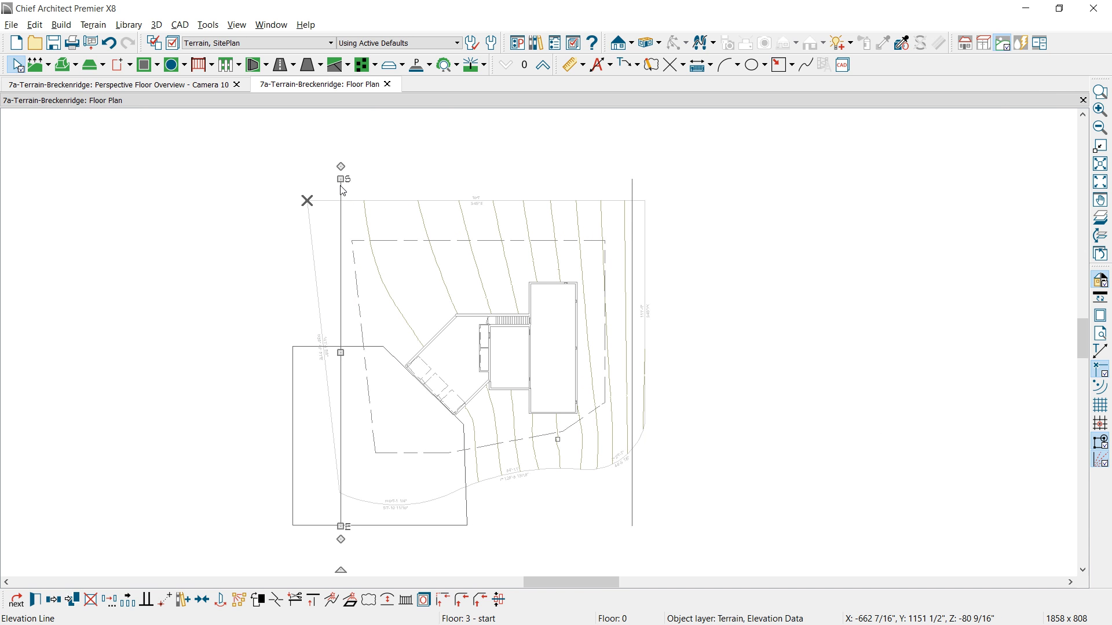
key("Delete")
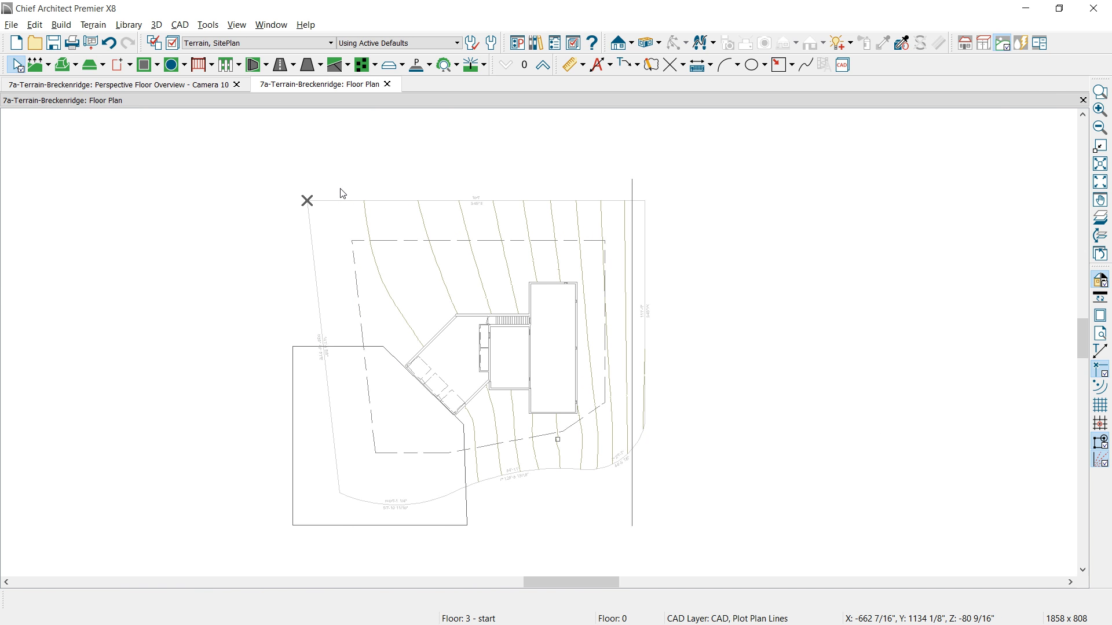
Add a tall elevation region at 1 beside the house's right end and delete the right elevation line.
left_click(66, 65)
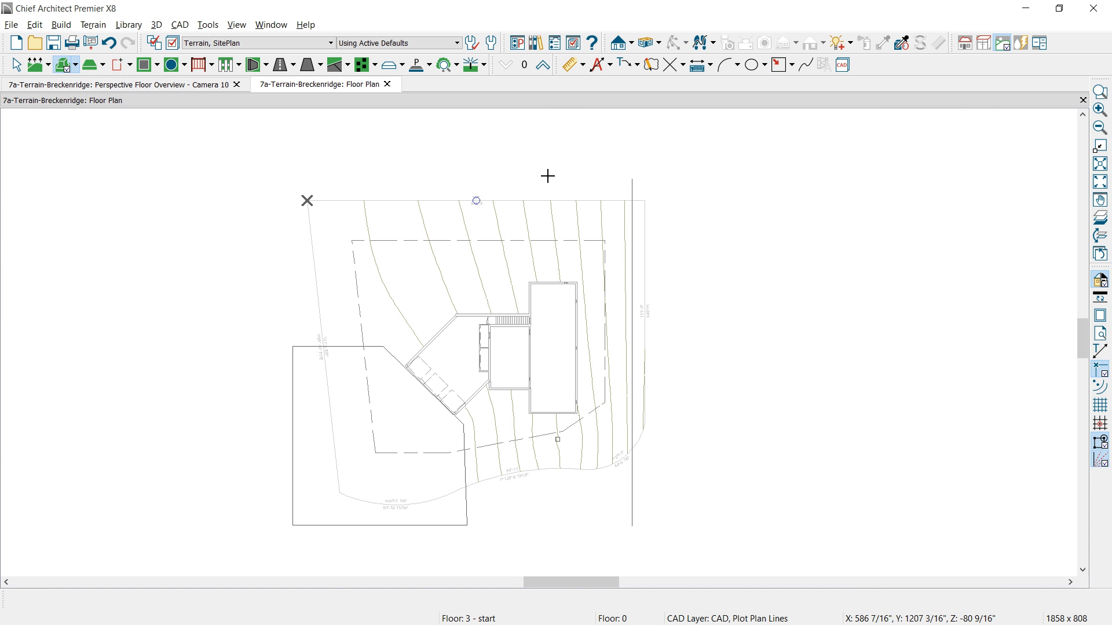
left_click_drag(547, 176, 603, 399)
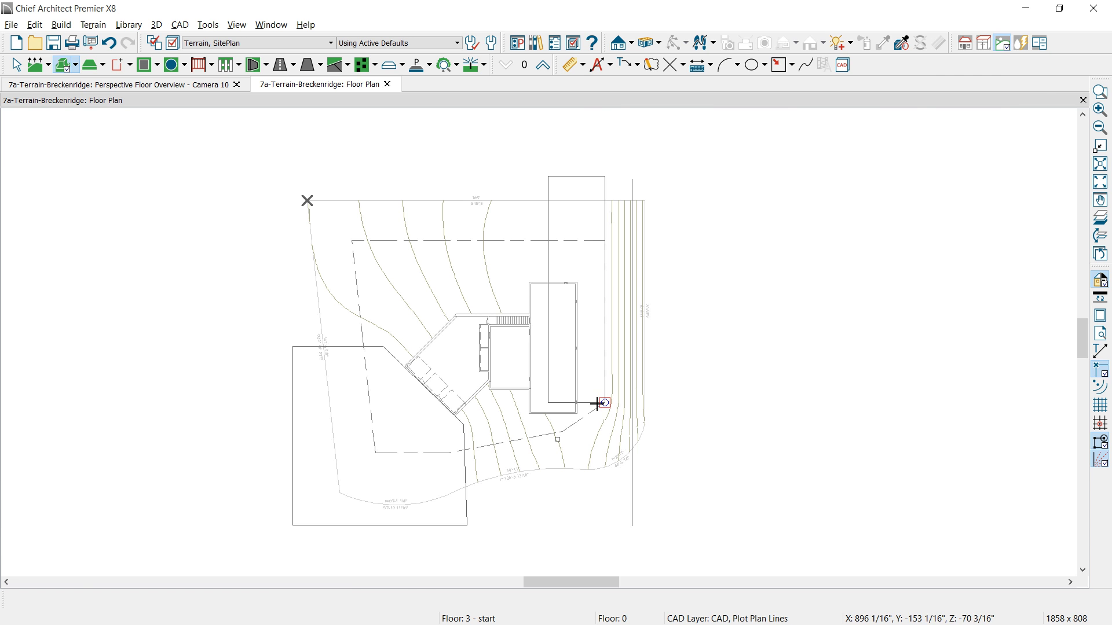
left_click(596, 404)
double_click(591, 402)
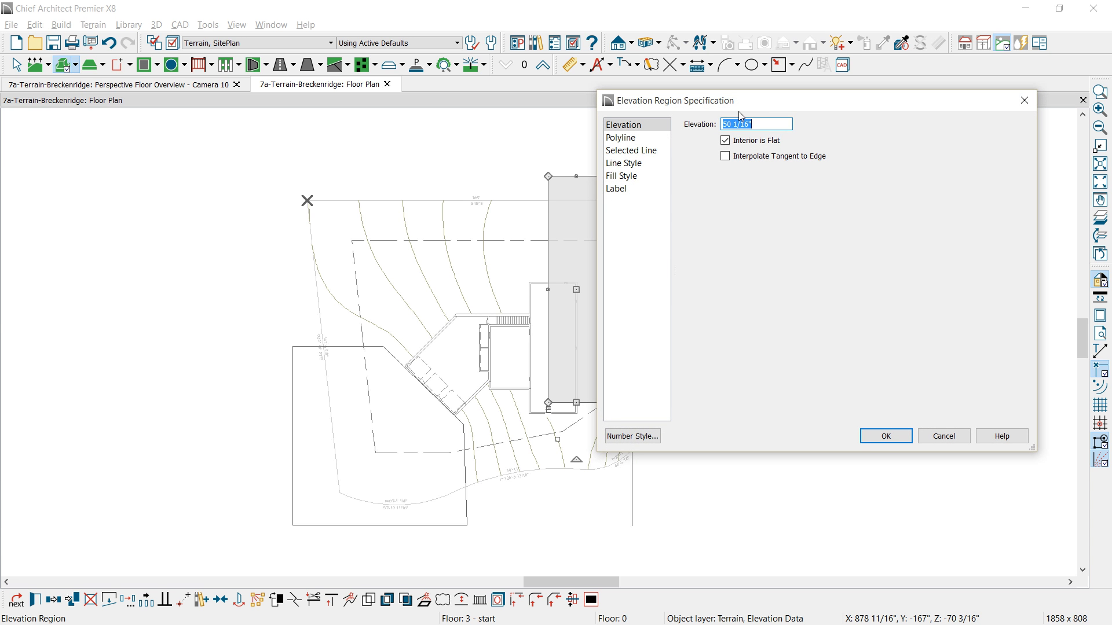
type("100")
left_click(900, 435)
left_click(633, 195)
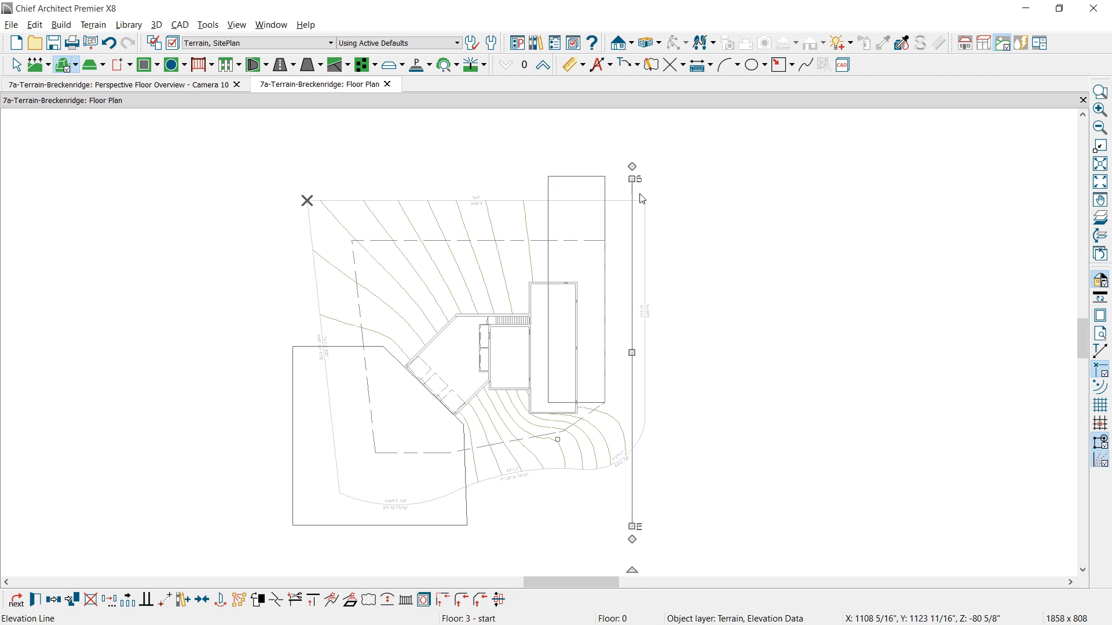
key("Delete")
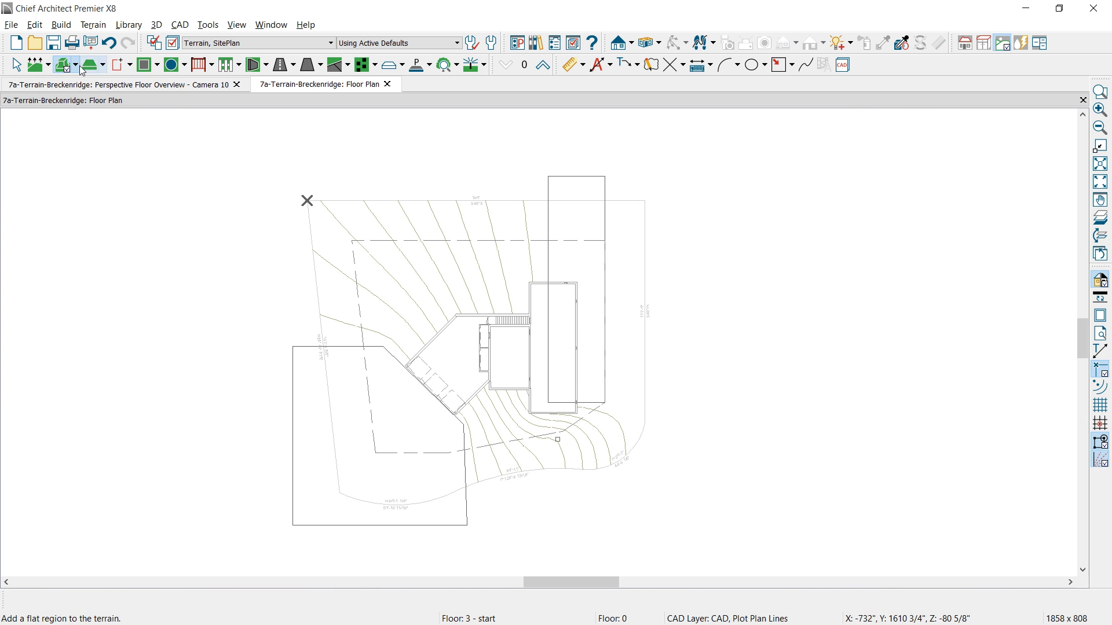
Draw a thin flat elevation region along the house's south side at elevation 100.
scroll(568, 445, "up", 1)
scroll(568, 446, "up", 2)
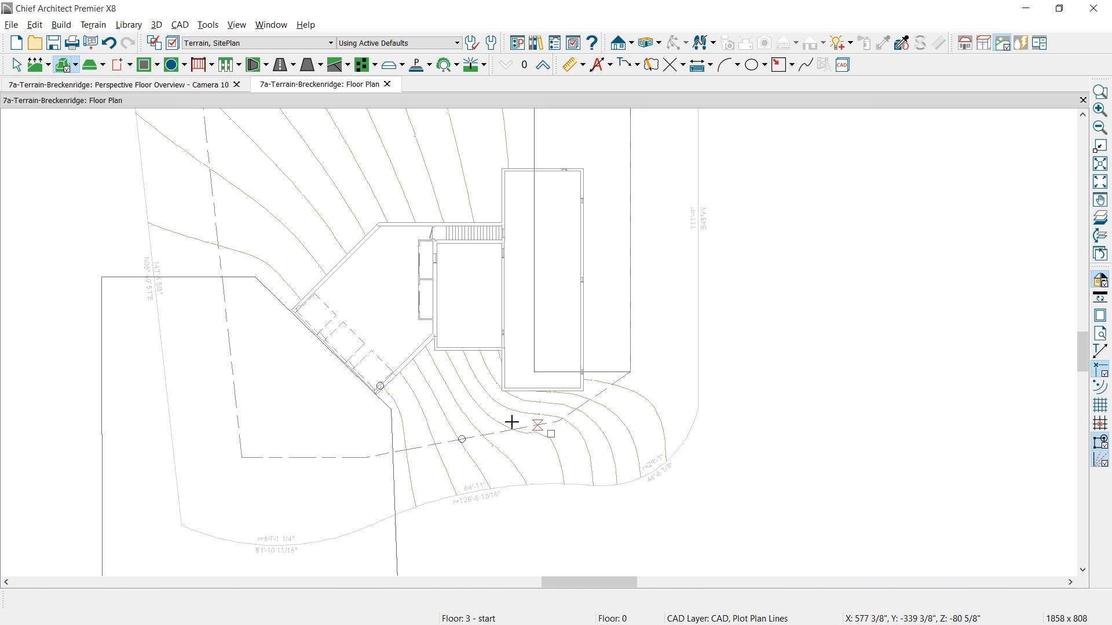
left_click_drag(438, 397, 623, 400)
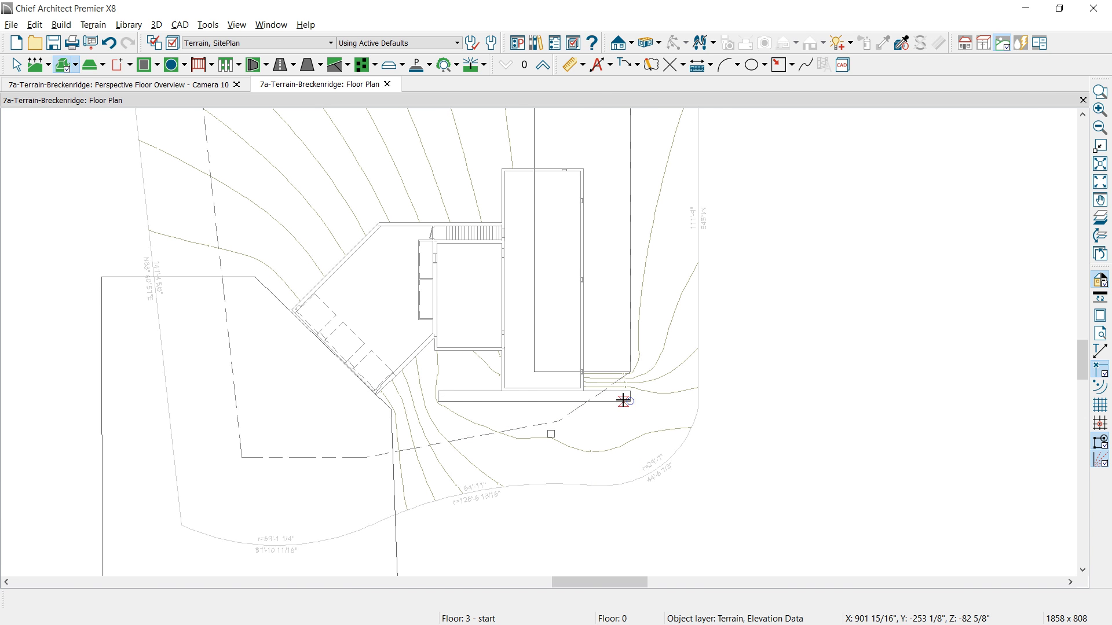
double_click(623, 400)
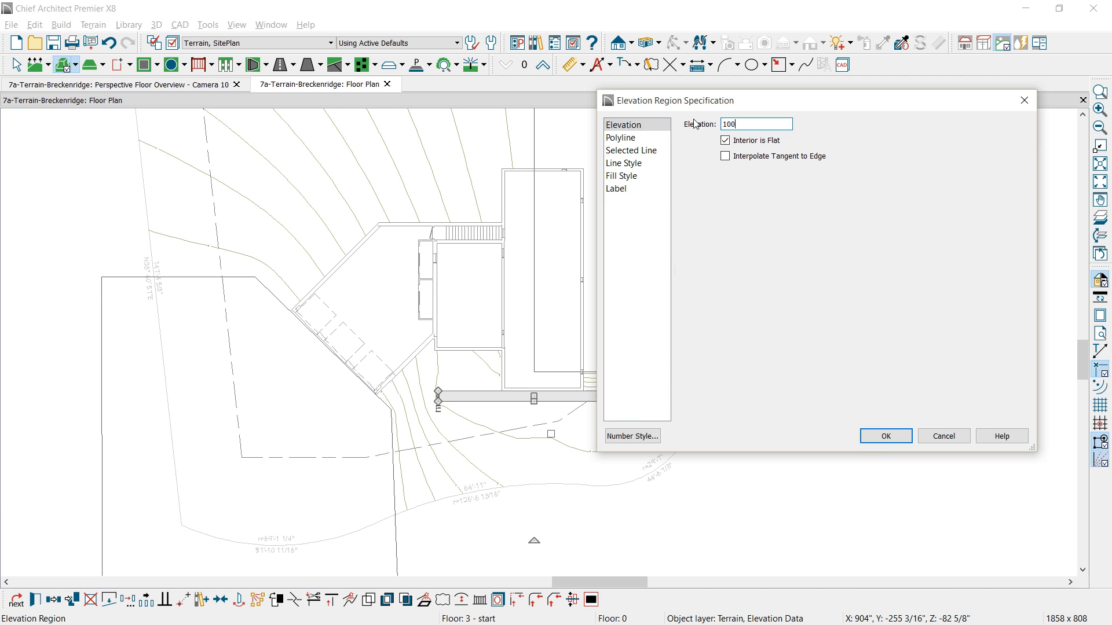
left_click(878, 437)
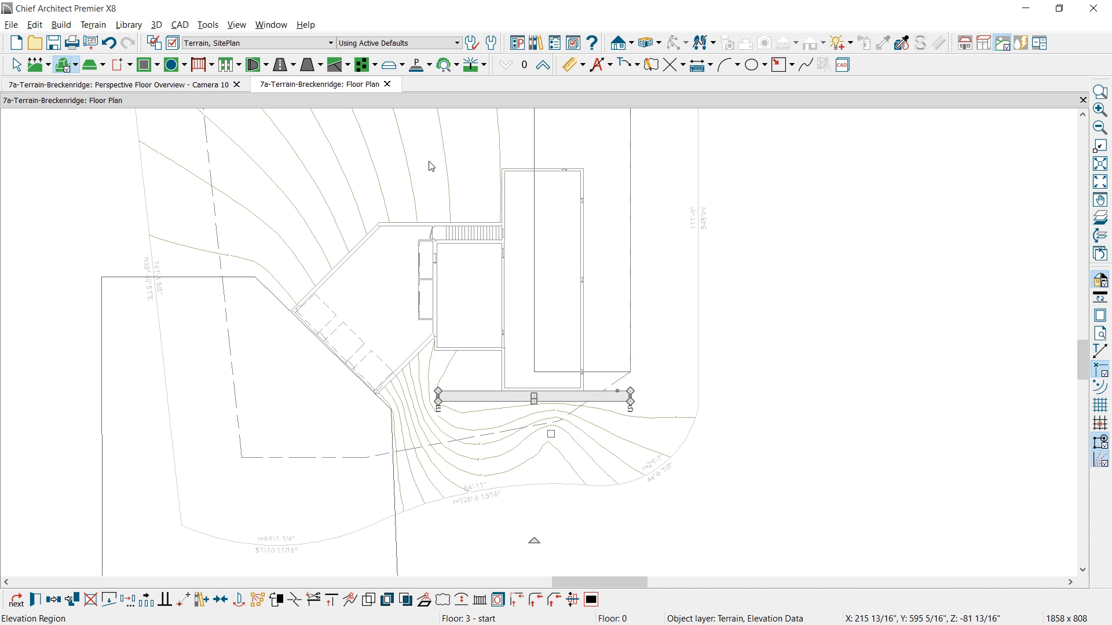
Draw a rectangular flat elevation region north of the house at elevation 124.
left_click_drag(502, 161, 406, 221)
left_click(406, 193)
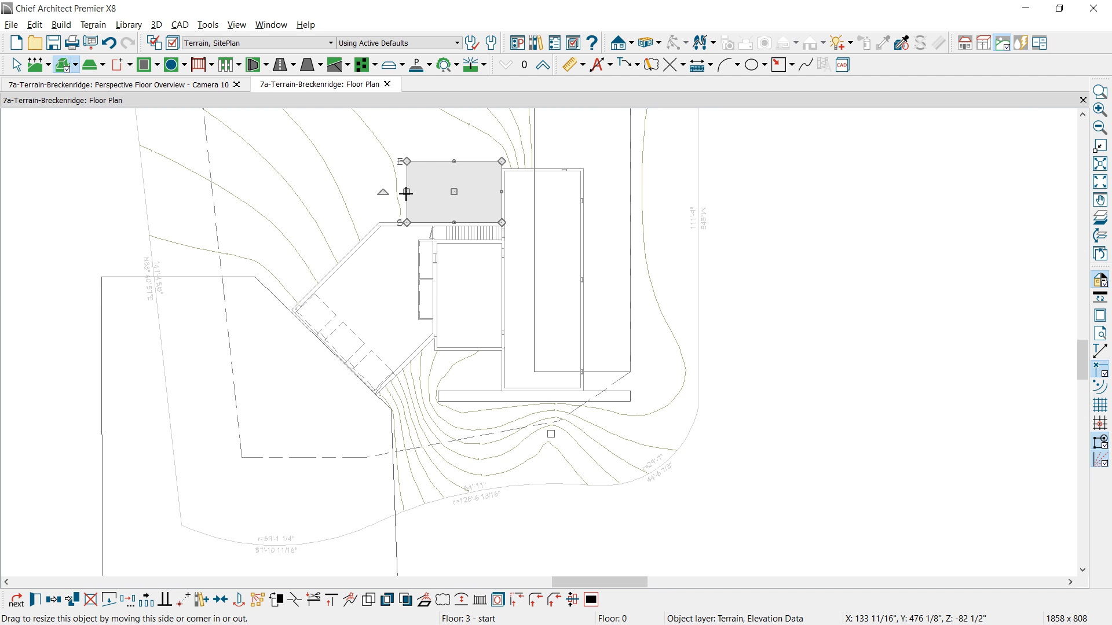
double_click(406, 193)
type("124\"")
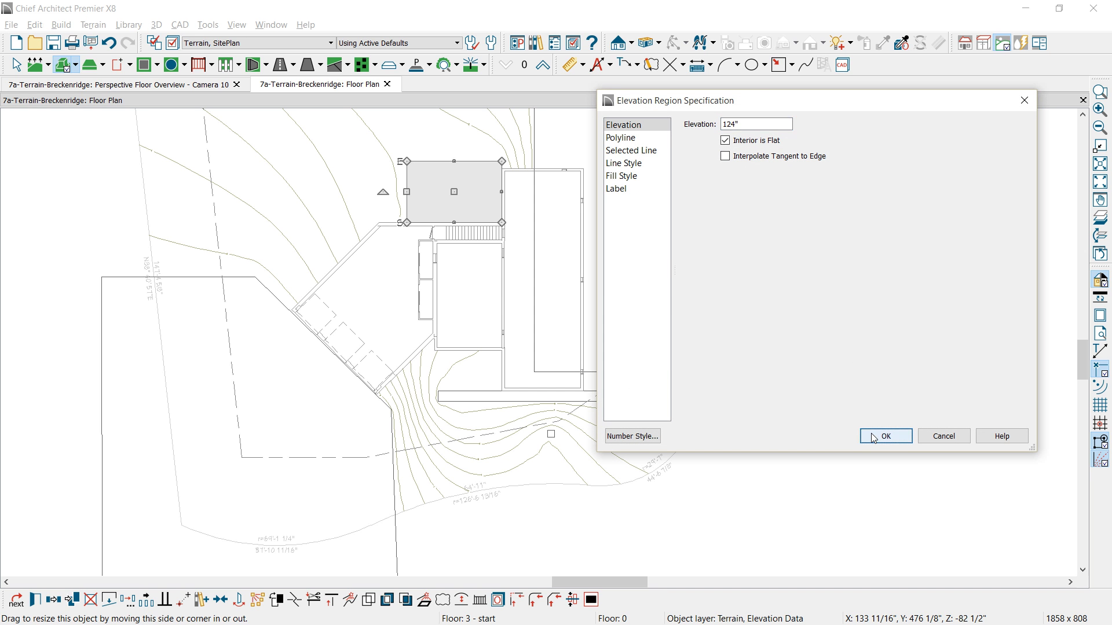
left_click(863, 438)
After checking the 3D view, turn off display of the Terrain, Elevation Data layer.
key("ctrl+Tab")
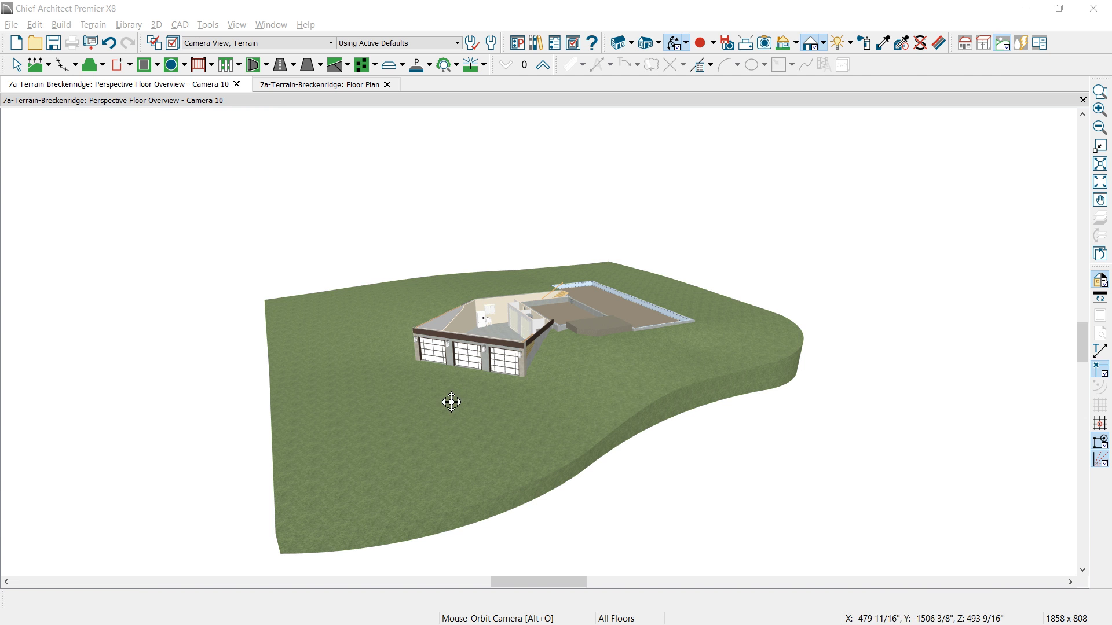
left_click(346, 86)
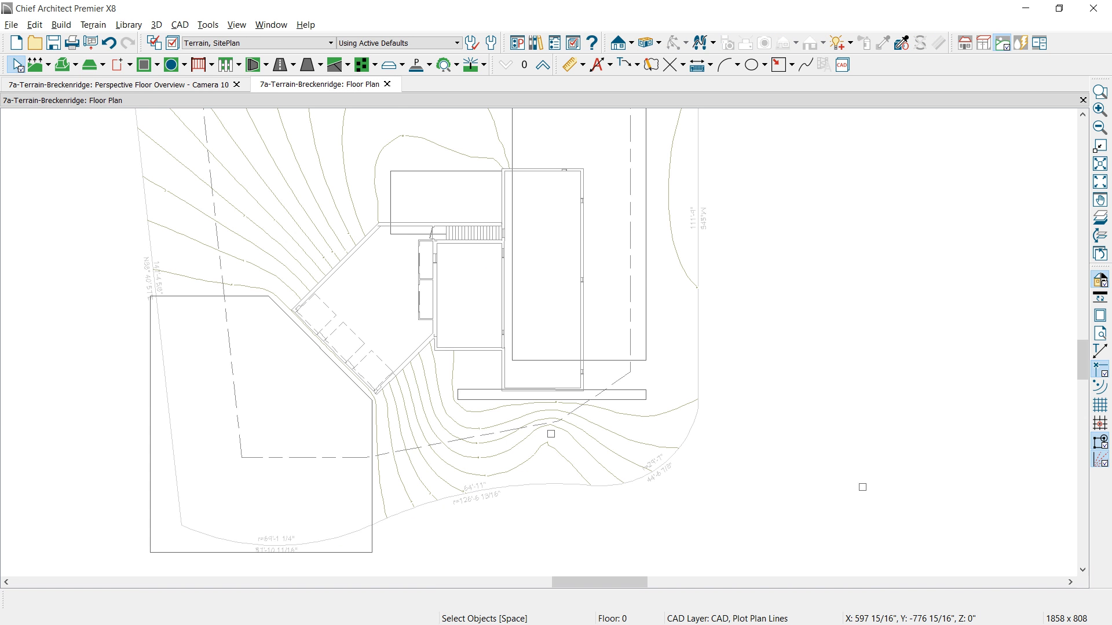
left_click(373, 543)
left_click(498, 600)
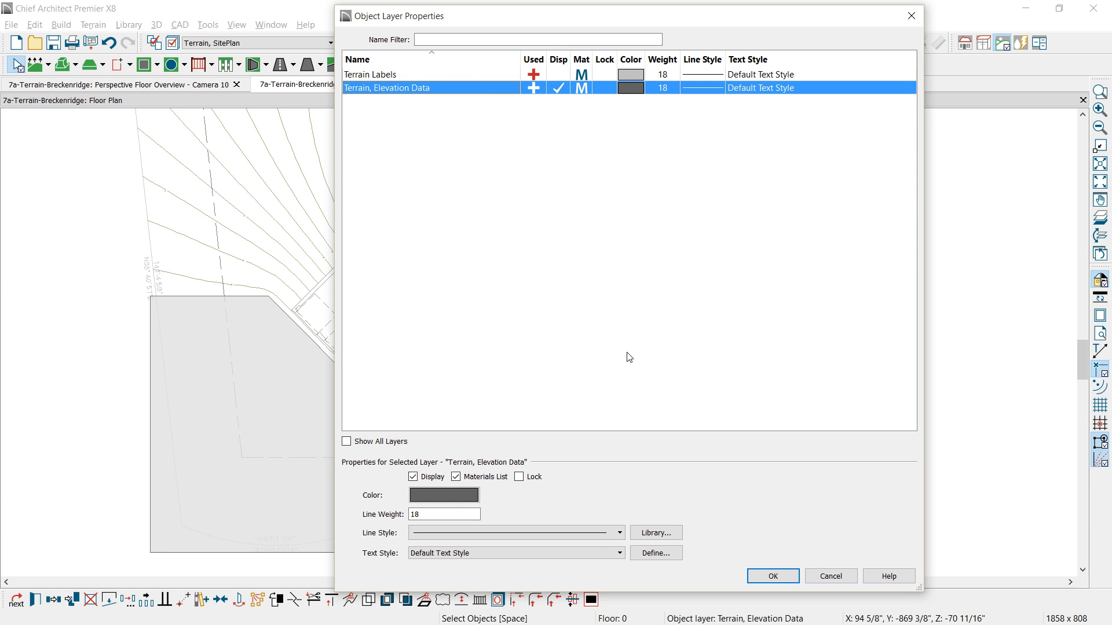
left_click(559, 89)
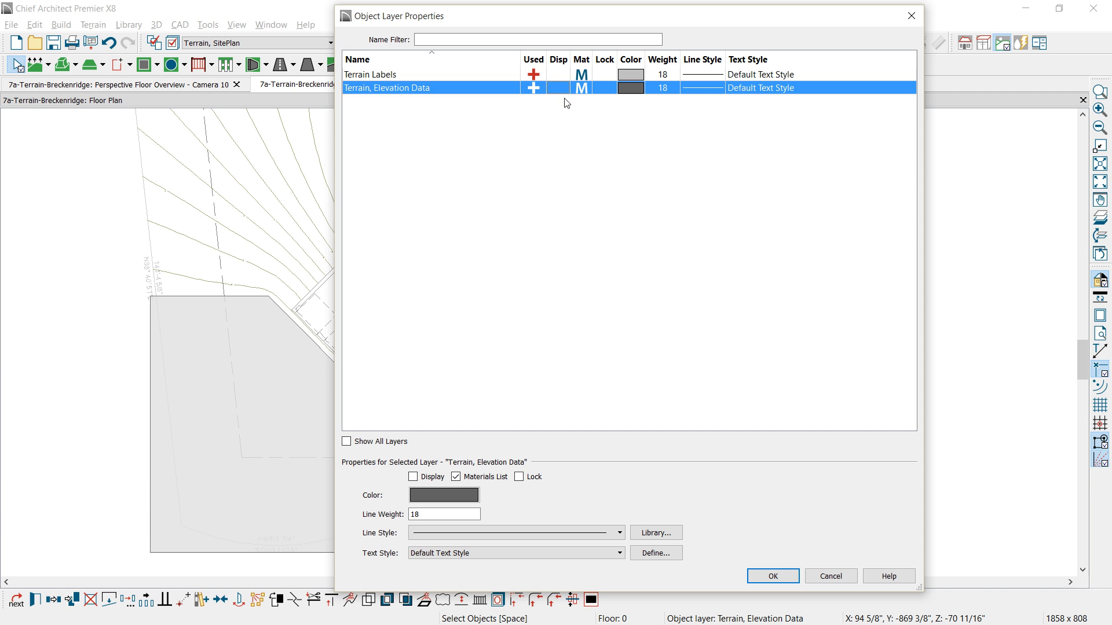
left_click(772, 576)
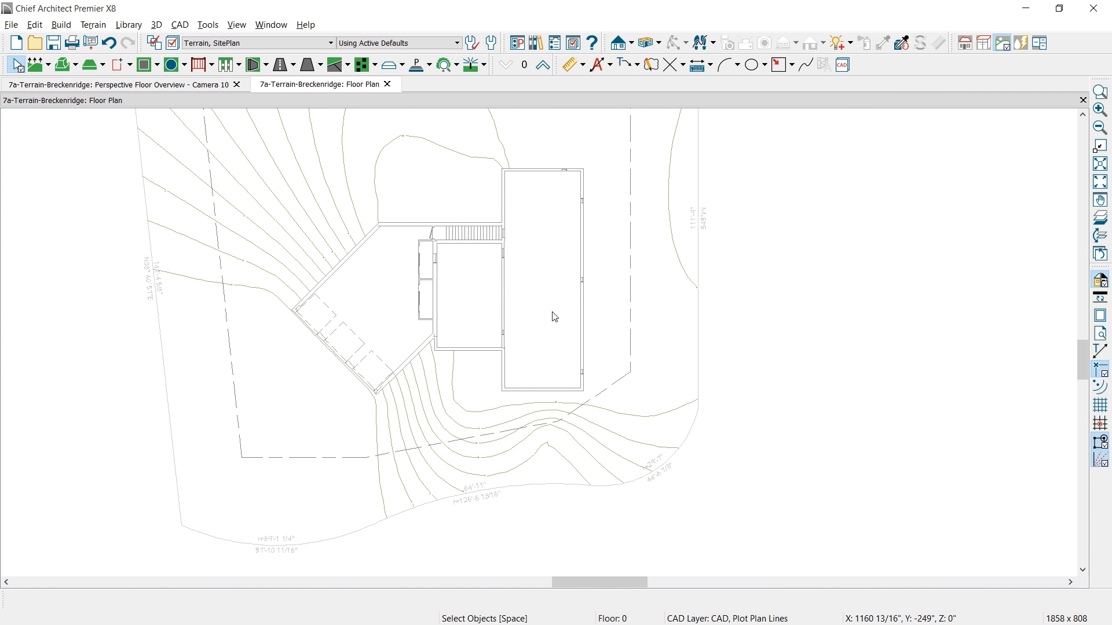
middle_click_drag(579, 329, 632, 351)
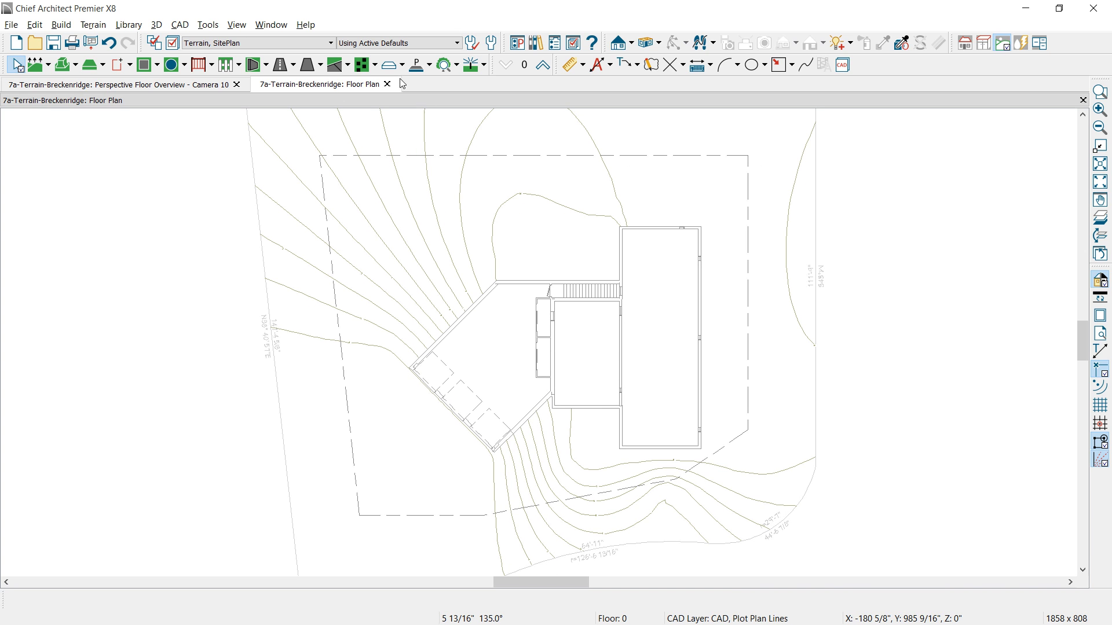
left_click(333, 44)
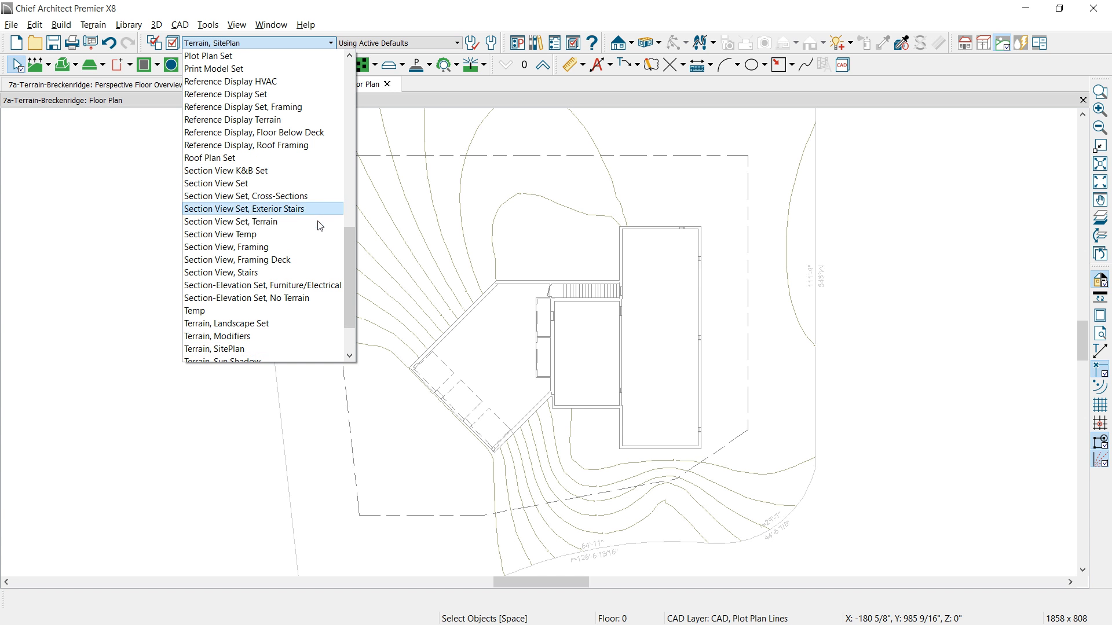
scroll(320, 226, "down", 1)
scroll(320, 225, "up", 1)
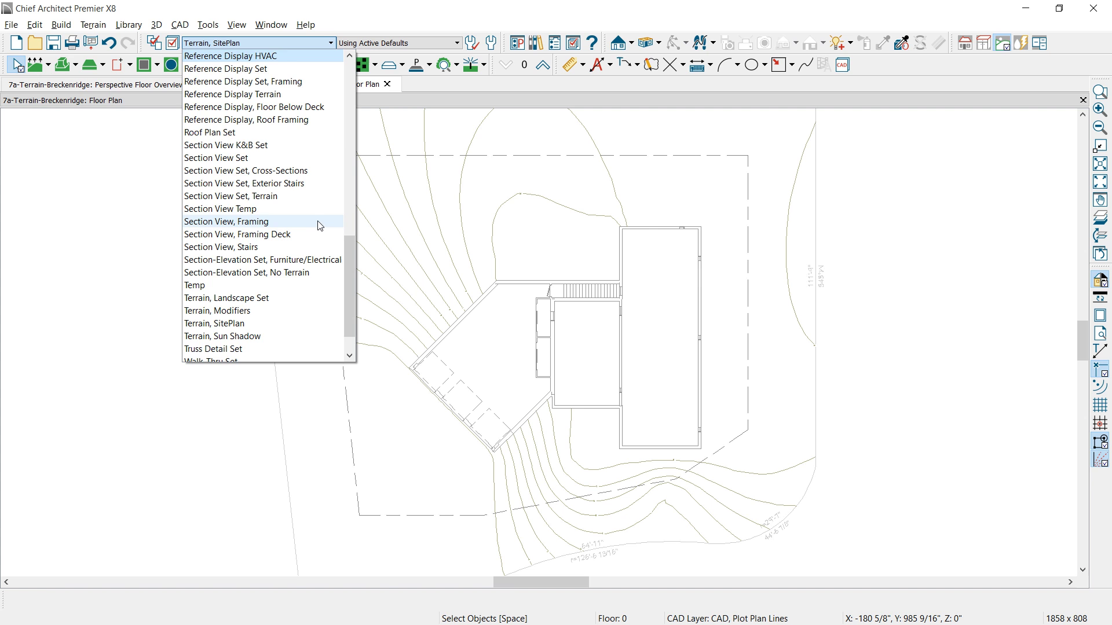
Show Floor 2 under the Roof Plan Set with the 1st Floor outline as grey reference.
key("Escape")
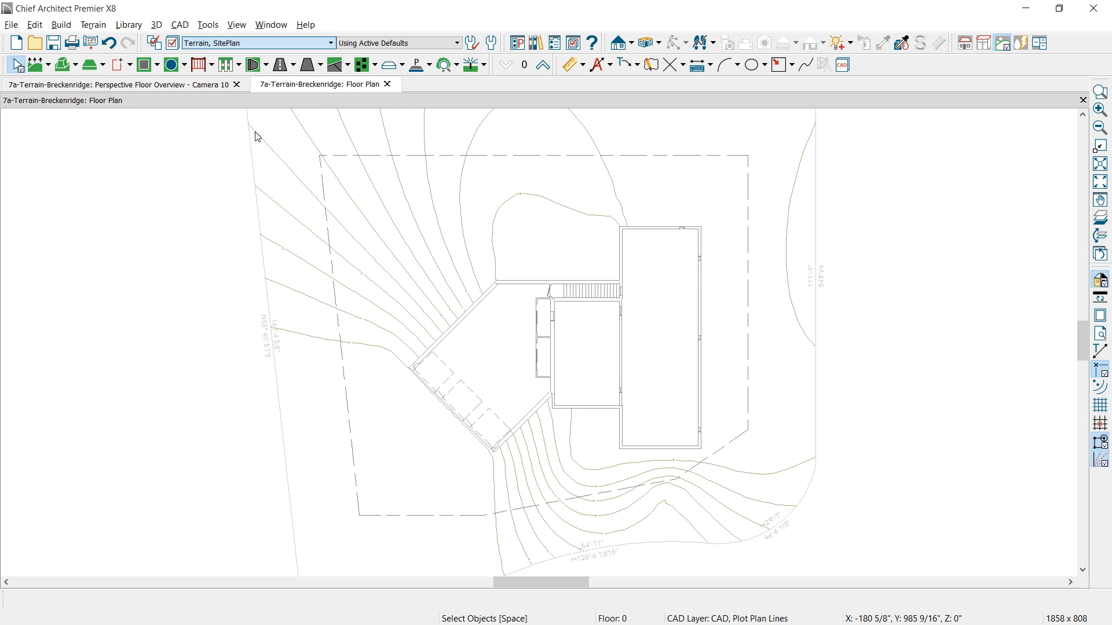
left_click(544, 66)
left_click(546, 65)
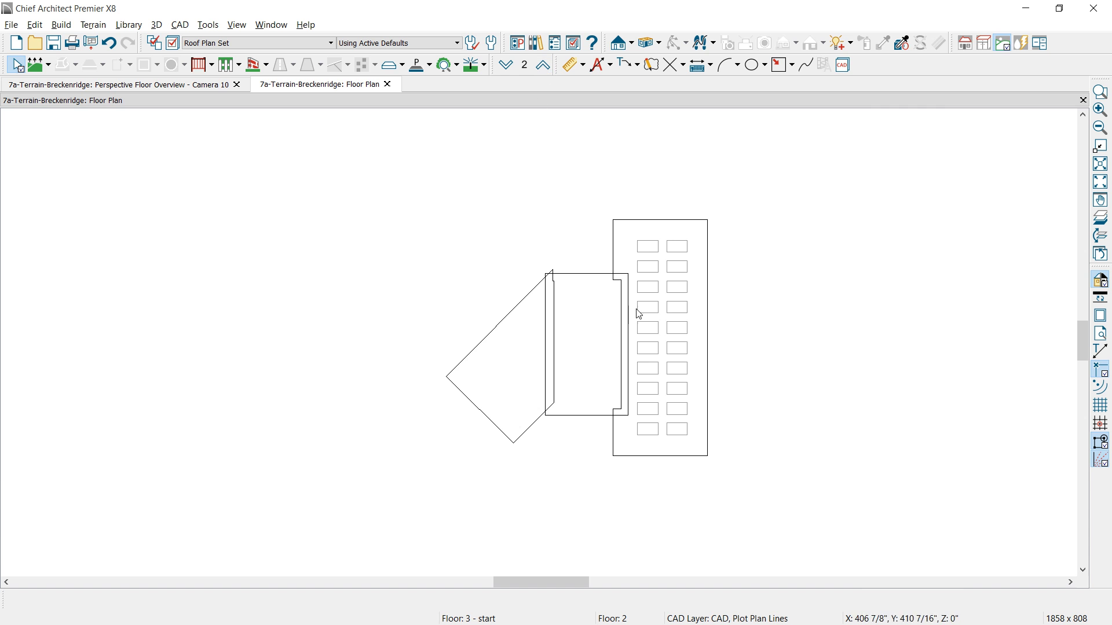
middle_click_drag(633, 310, 598, 293)
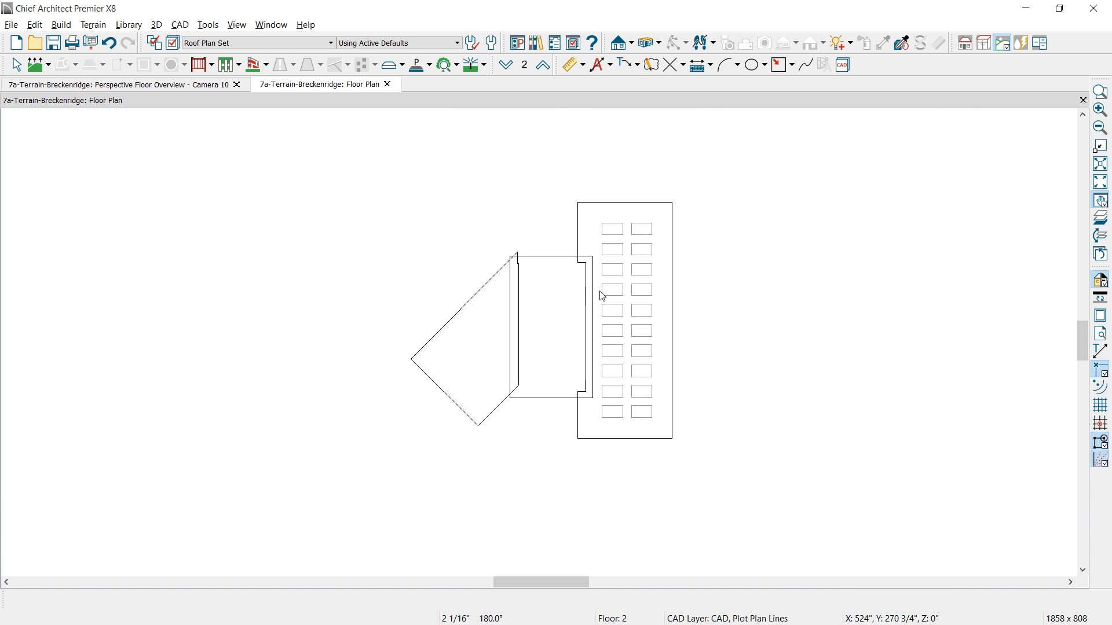
scroll(604, 296, "up", 1)
scroll(604, 295, "up", 1)
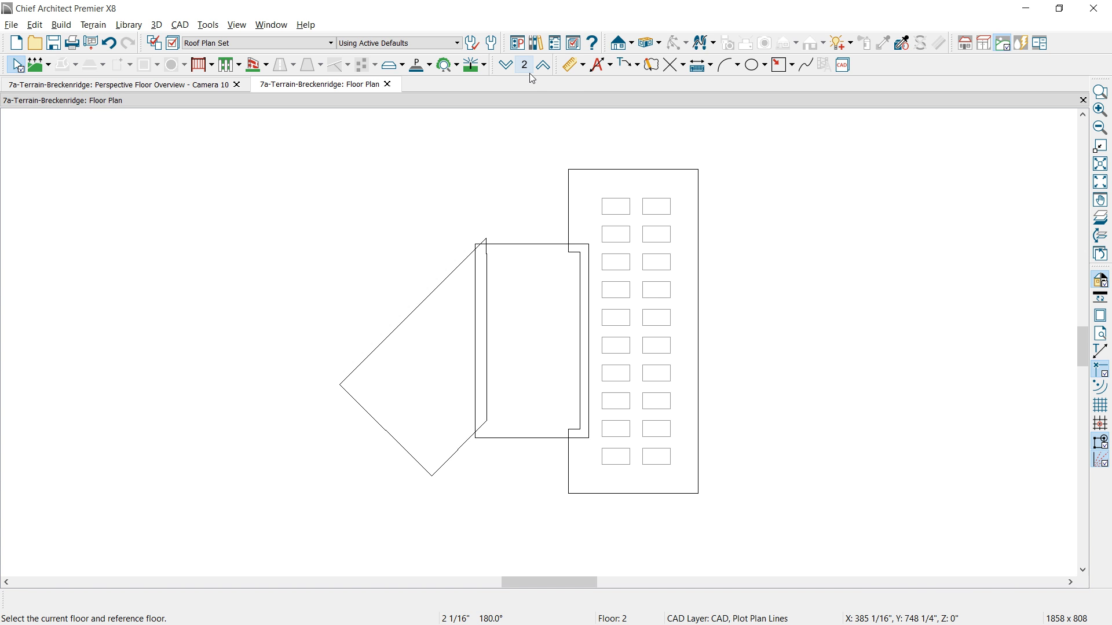
key("F9")
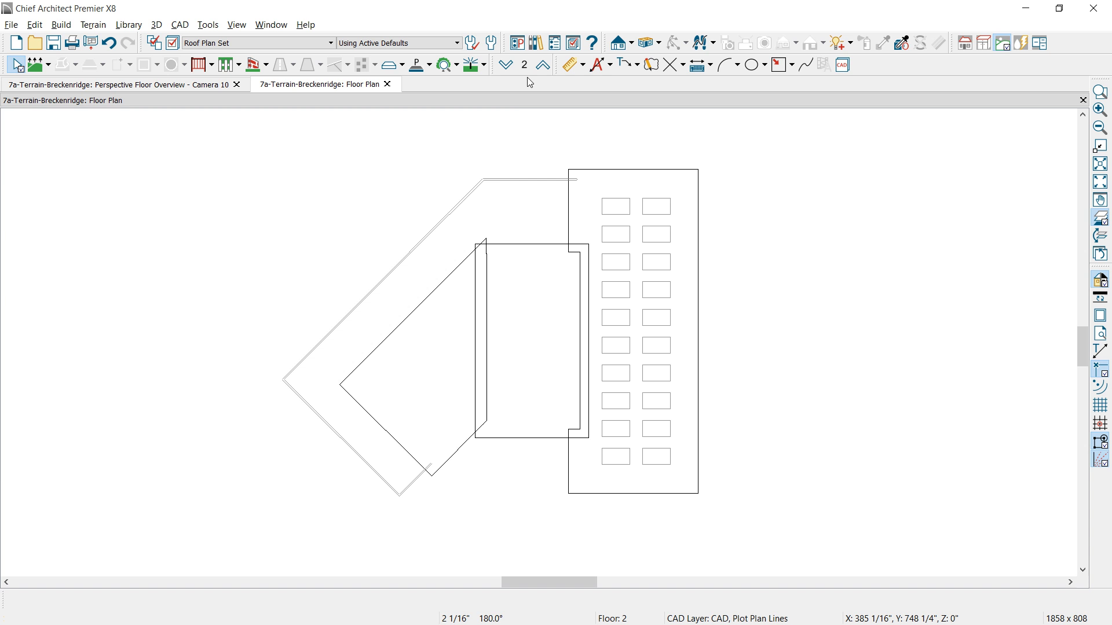
left_click(524, 66)
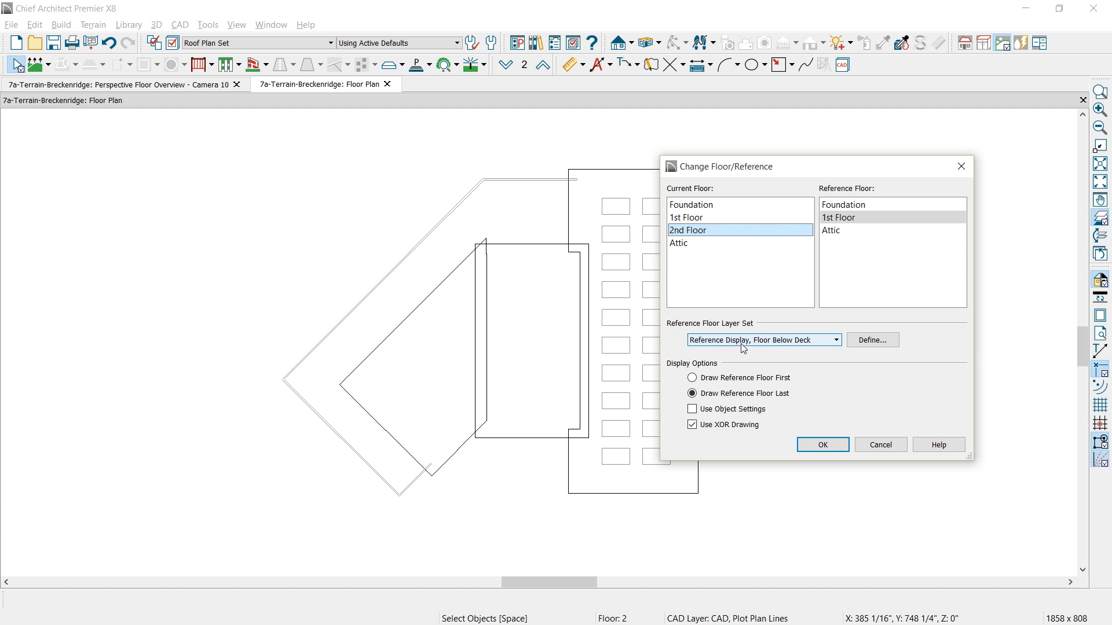
left_click(873, 341)
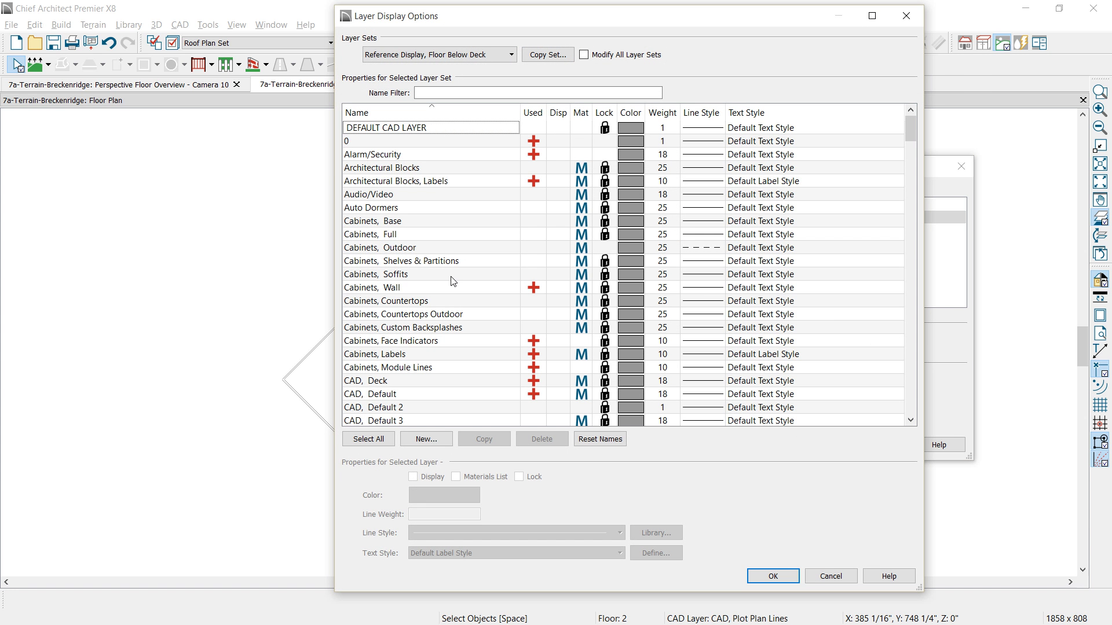
left_click(417, 292)
key("w")
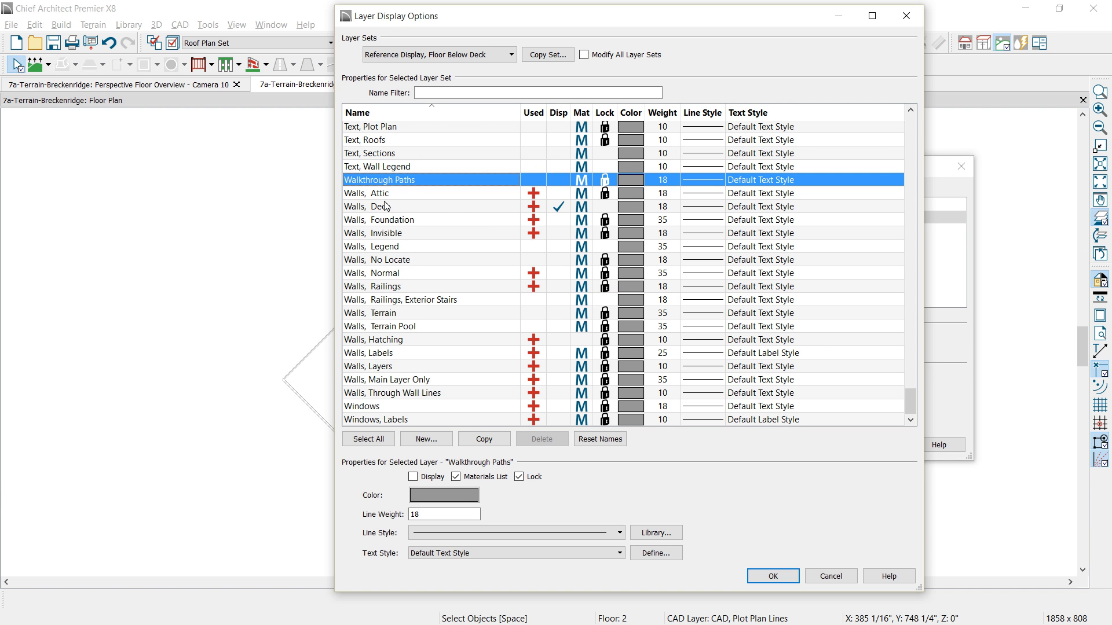
left_click(465, 209)
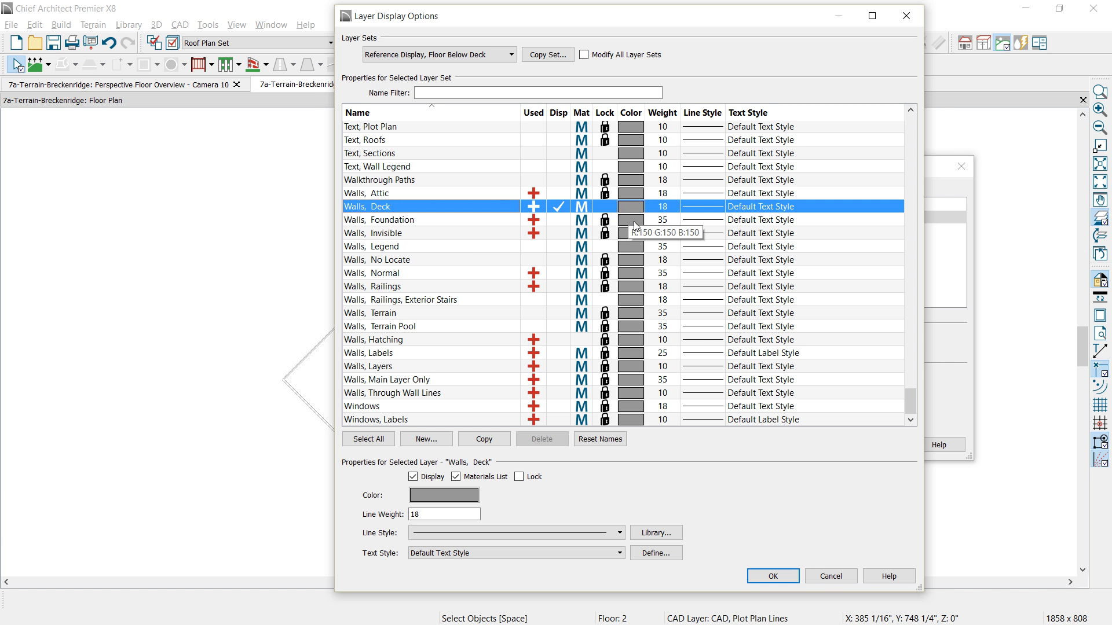
left_click(772, 576)
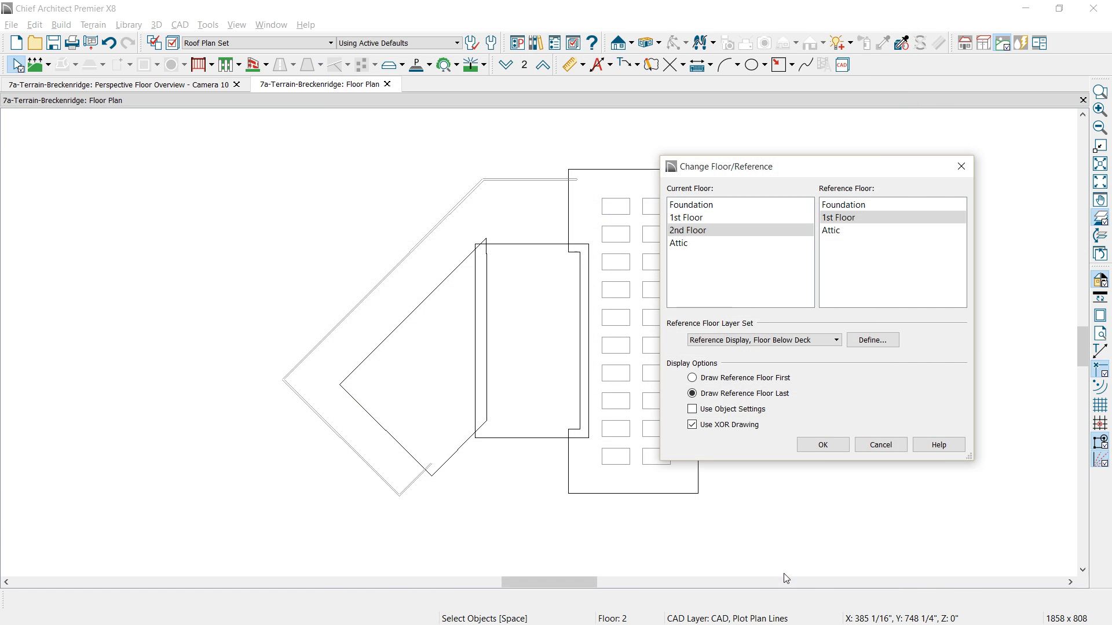
left_click(822, 447)
Change the Roof Planes layer colour from black to grey.
left_click(698, 379)
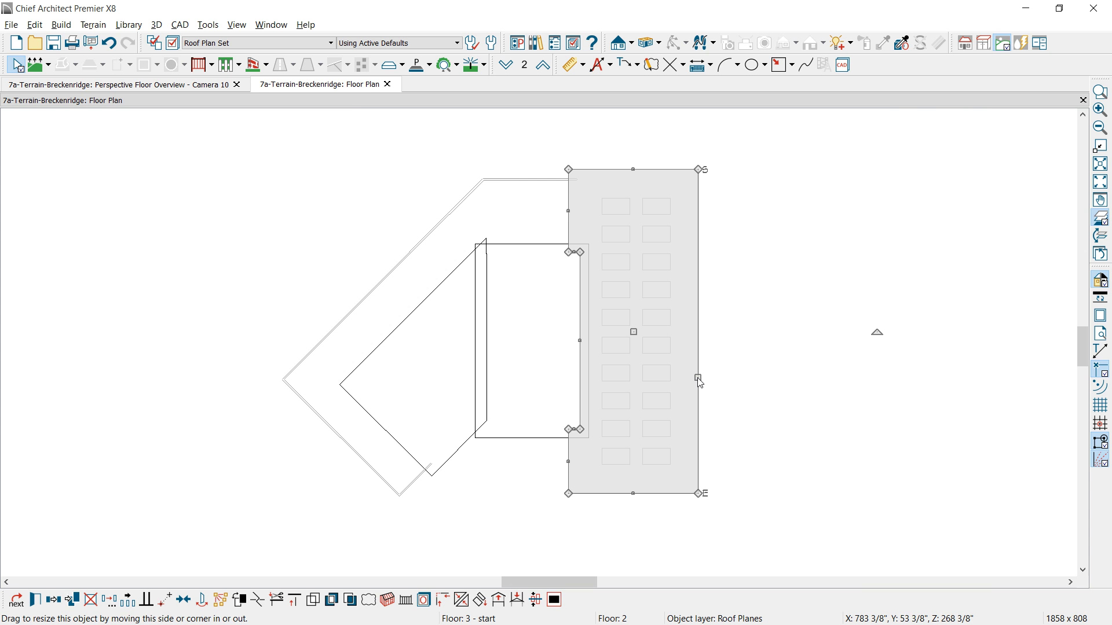
left_click(430, 589)
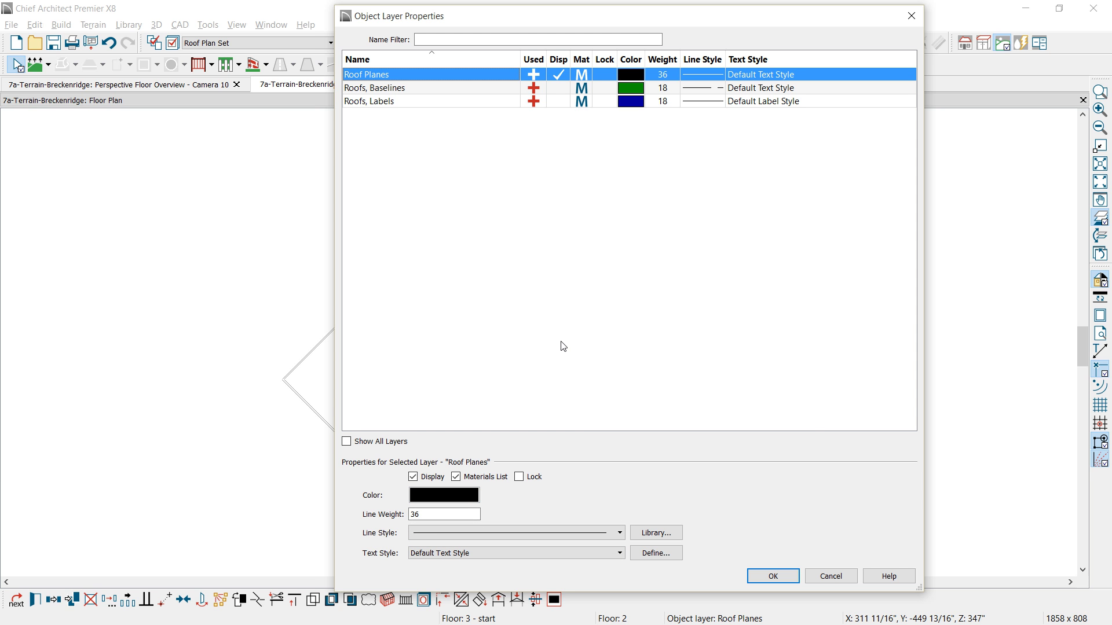
left_click(641, 75)
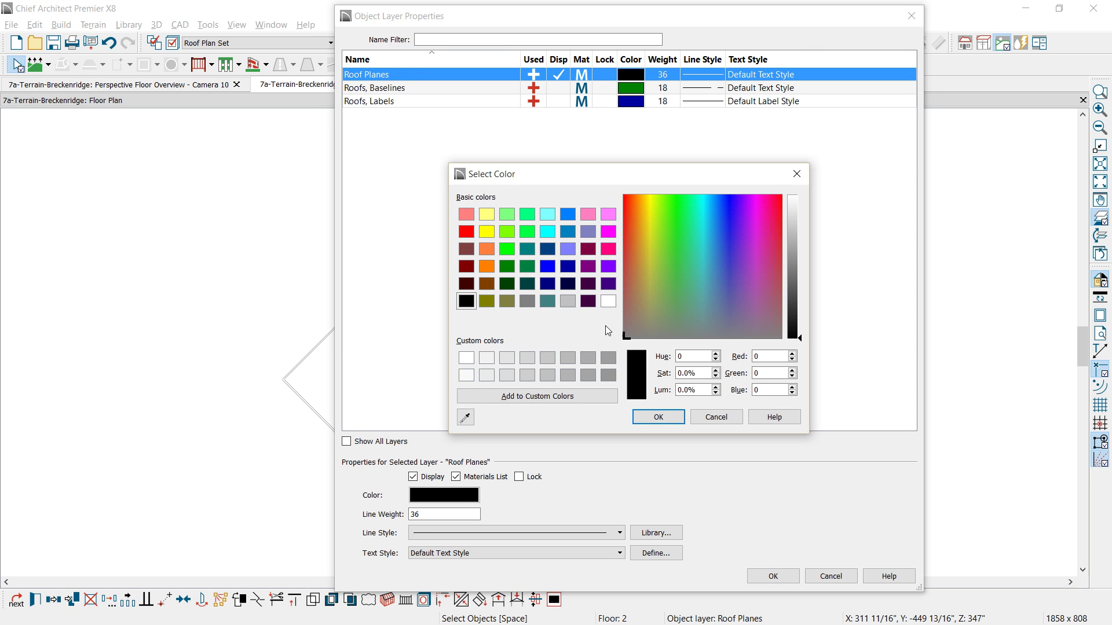
left_click(605, 377)
left_click(654, 417)
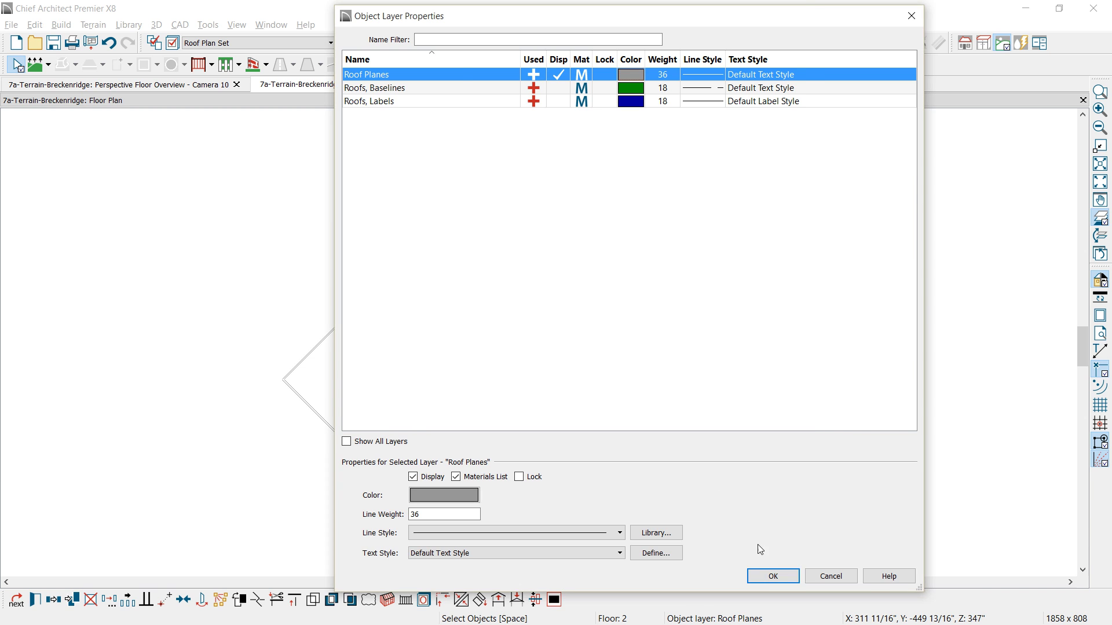
left_click(784, 577)
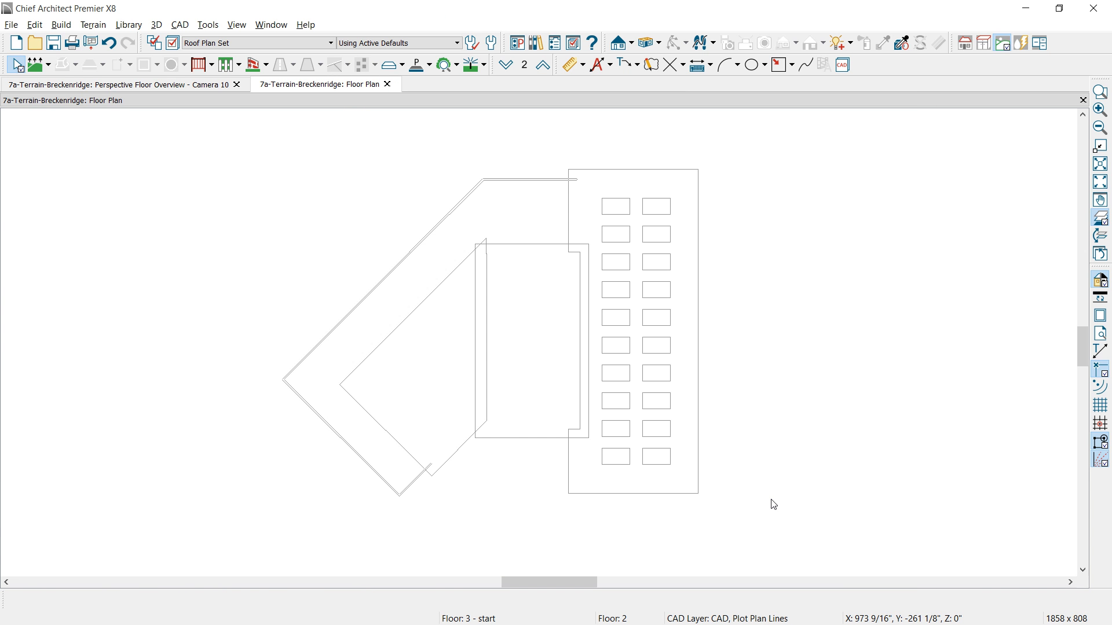
Create a CAD detail from the current view and select the house and deck footprint shapes.
left_click(181, 24)
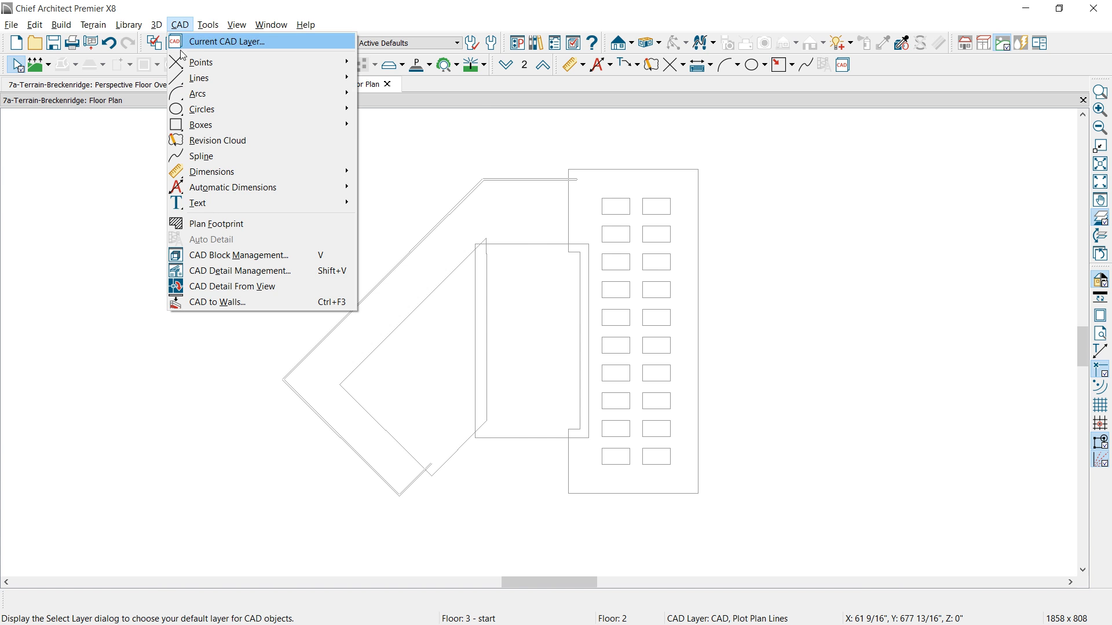
left_click(227, 286)
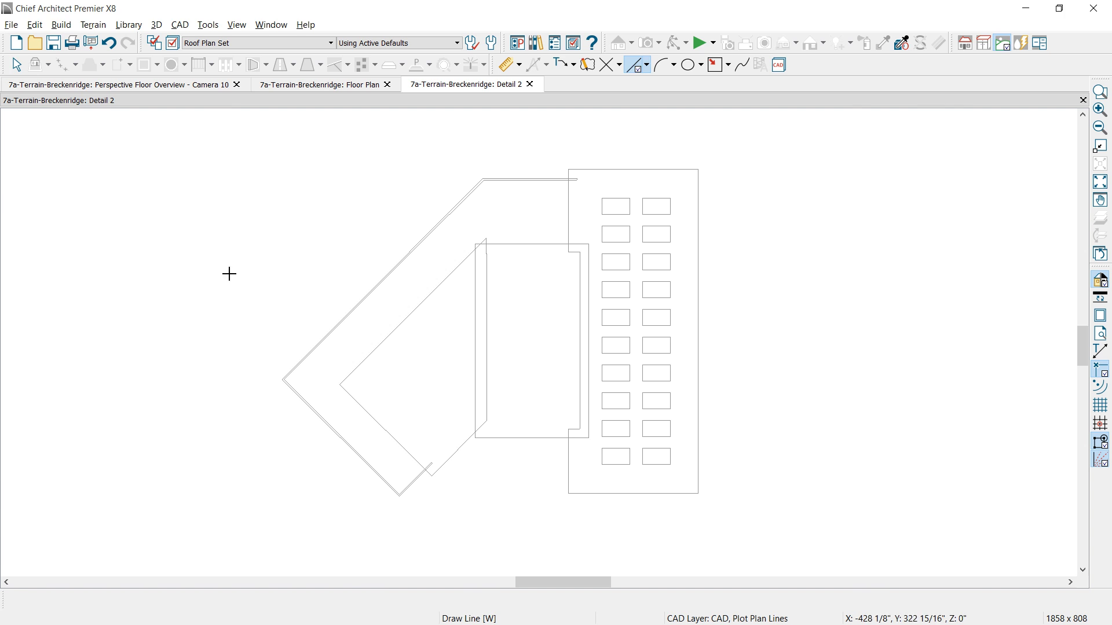
key("space")
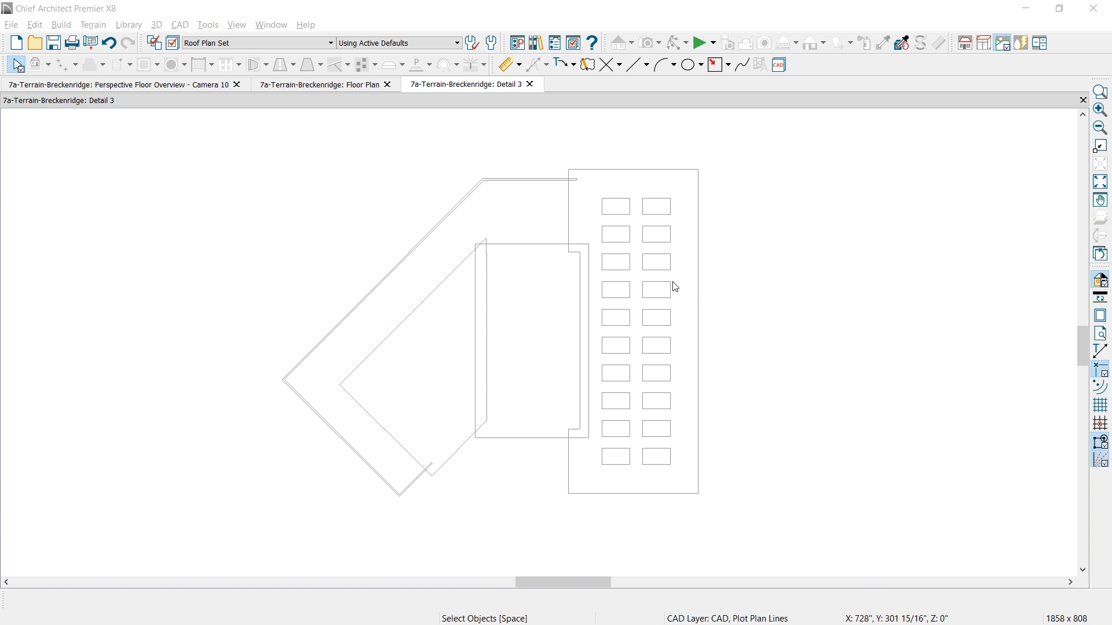
left_click(698, 289)
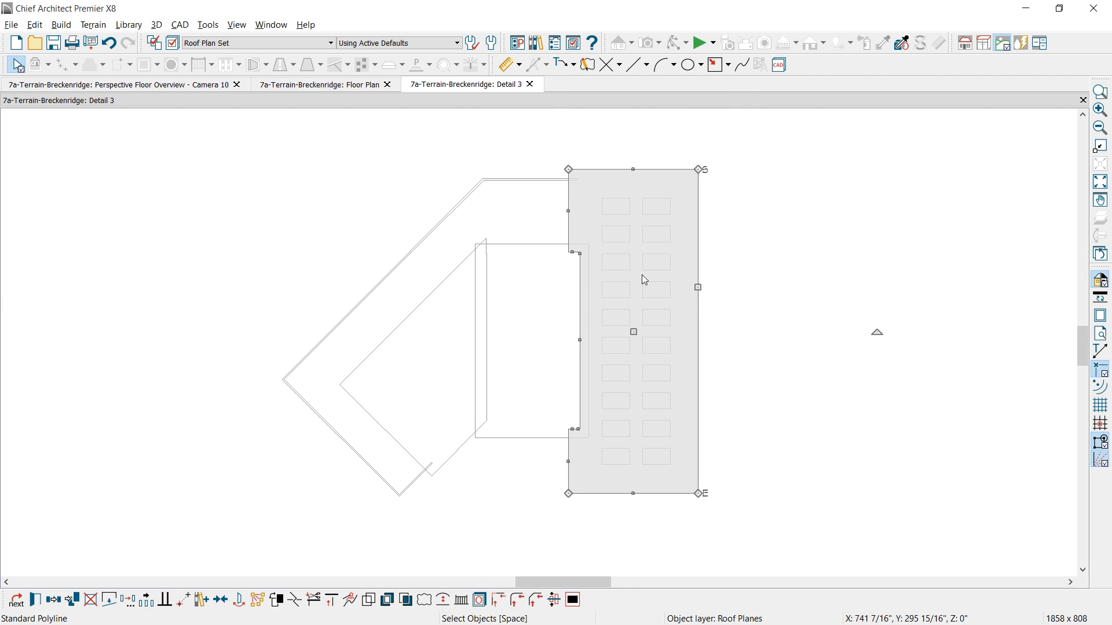
left_click(455, 271)
left_click(457, 273, "shift")
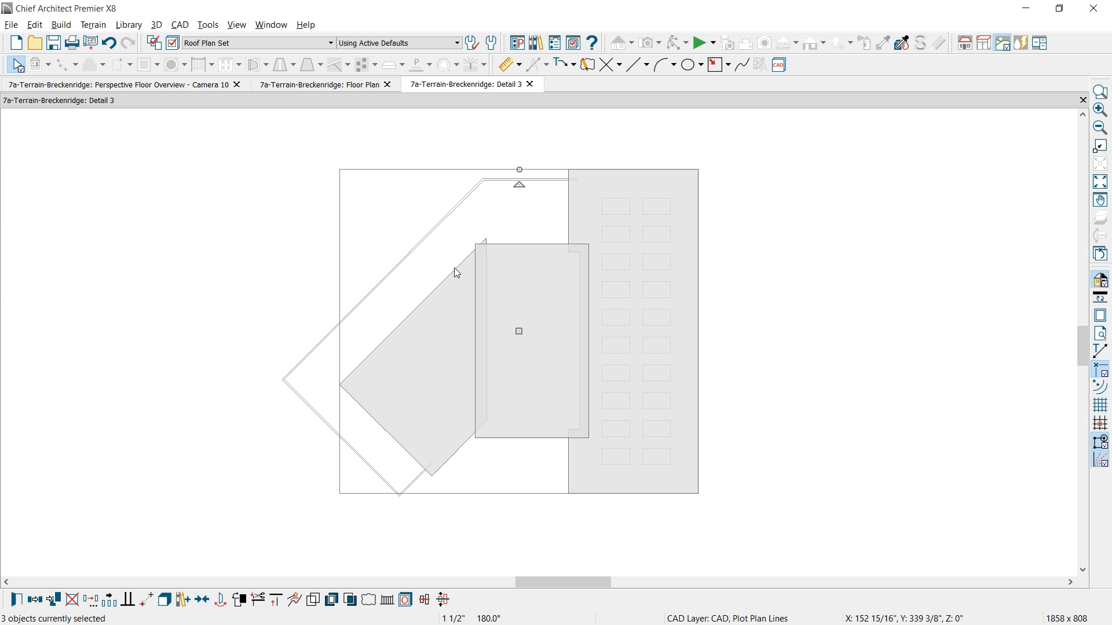
Fill the selected shapes solid light grey (192/192/192) at 50% transparency.
double_click(454, 267)
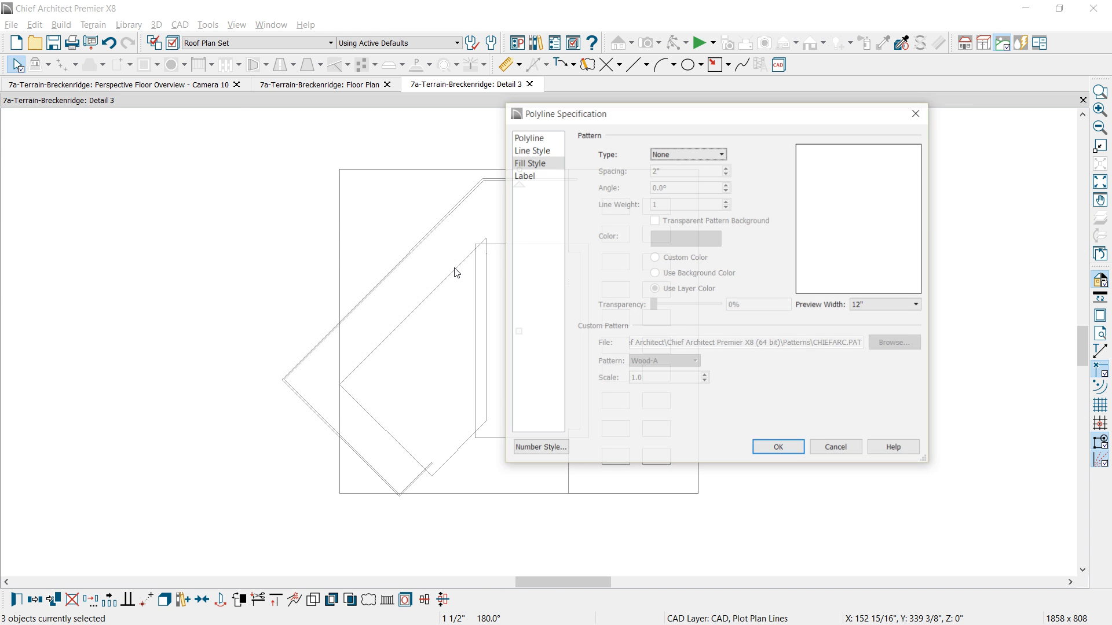
left_click(703, 151)
left_click(680, 180)
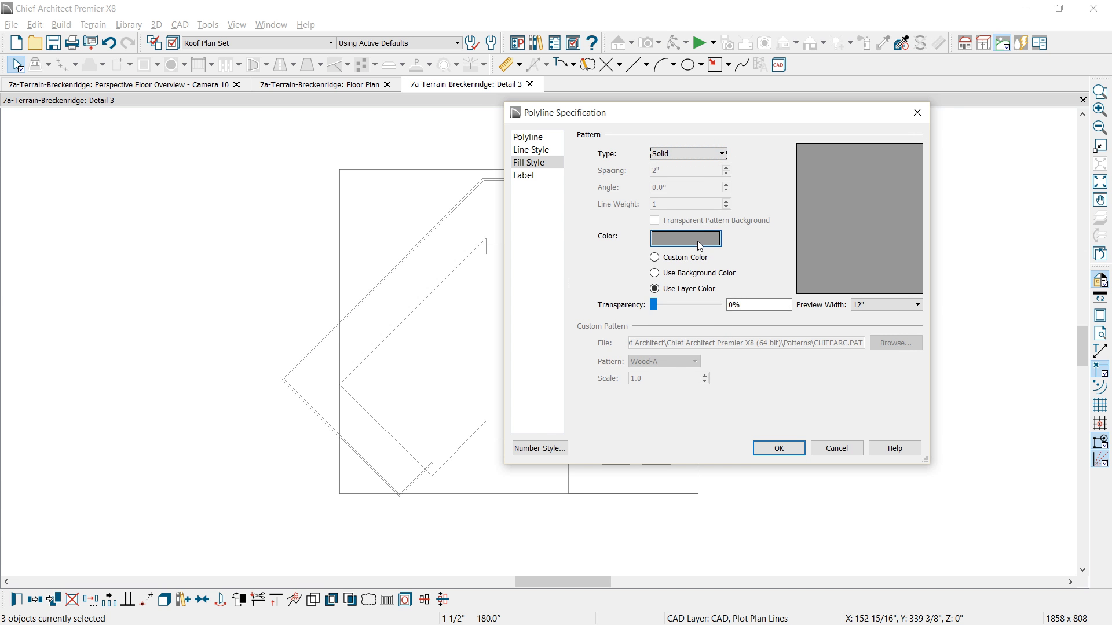
left_click(699, 242)
left_click(660, 289)
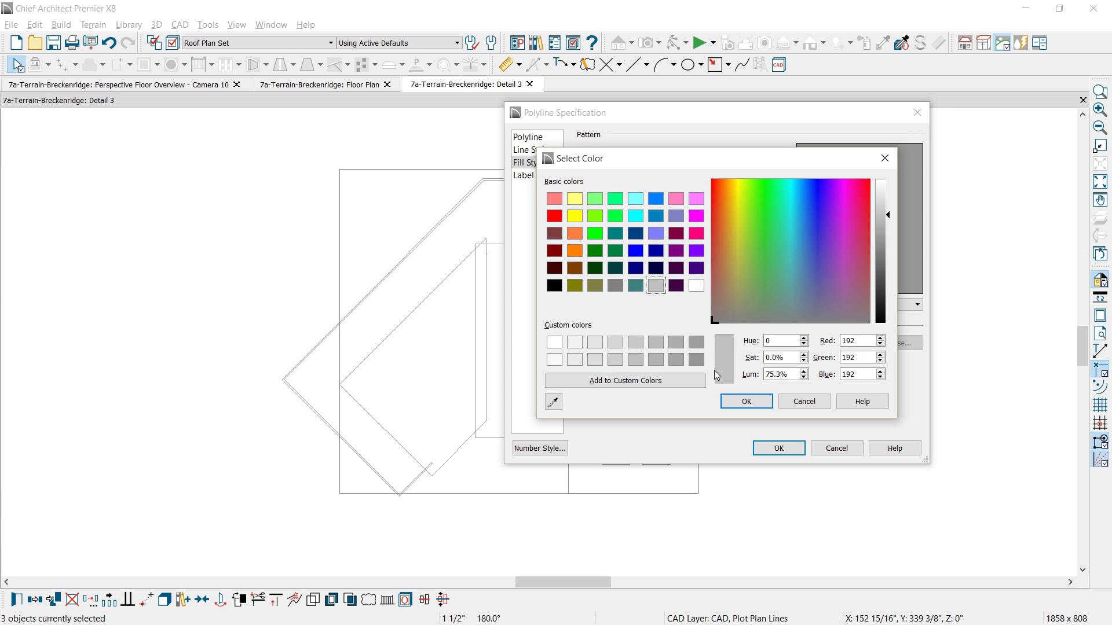
left_click(746, 402)
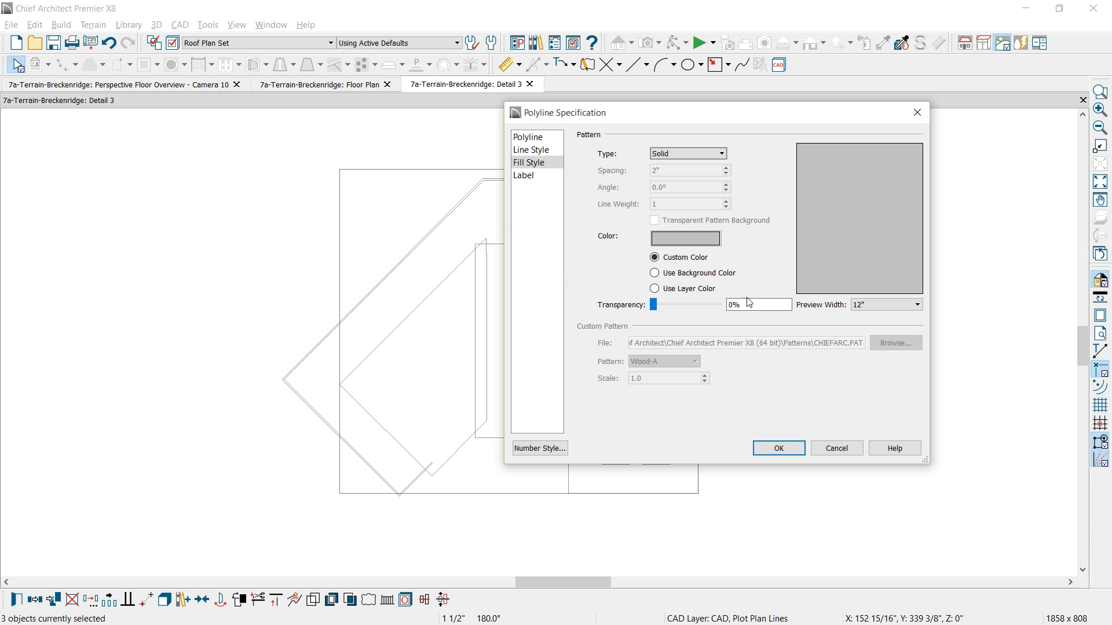
left_click(731, 304)
type("50")
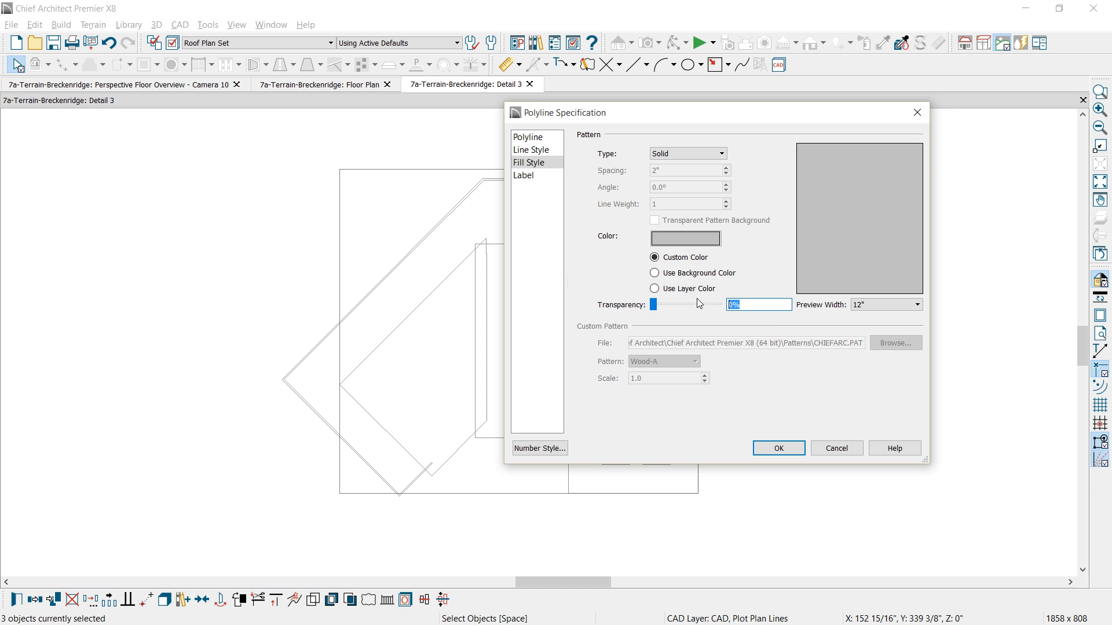
left_click(779, 448)
Delete the duplicate diagonal line so the doubled outline becomes a single line.
left_click(528, 210)
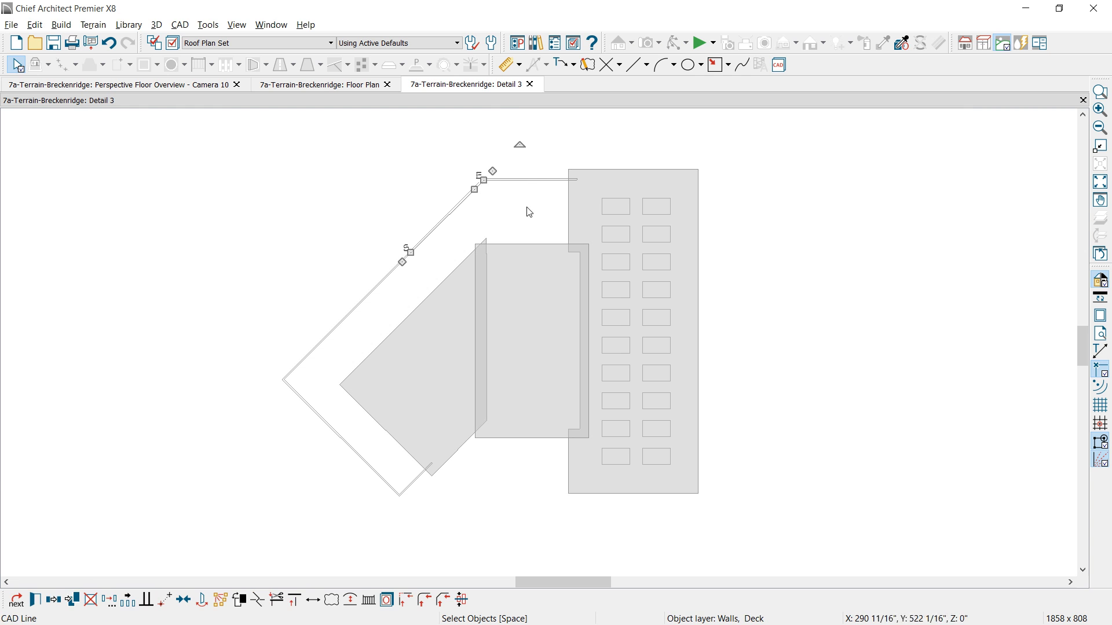
left_click(521, 197)
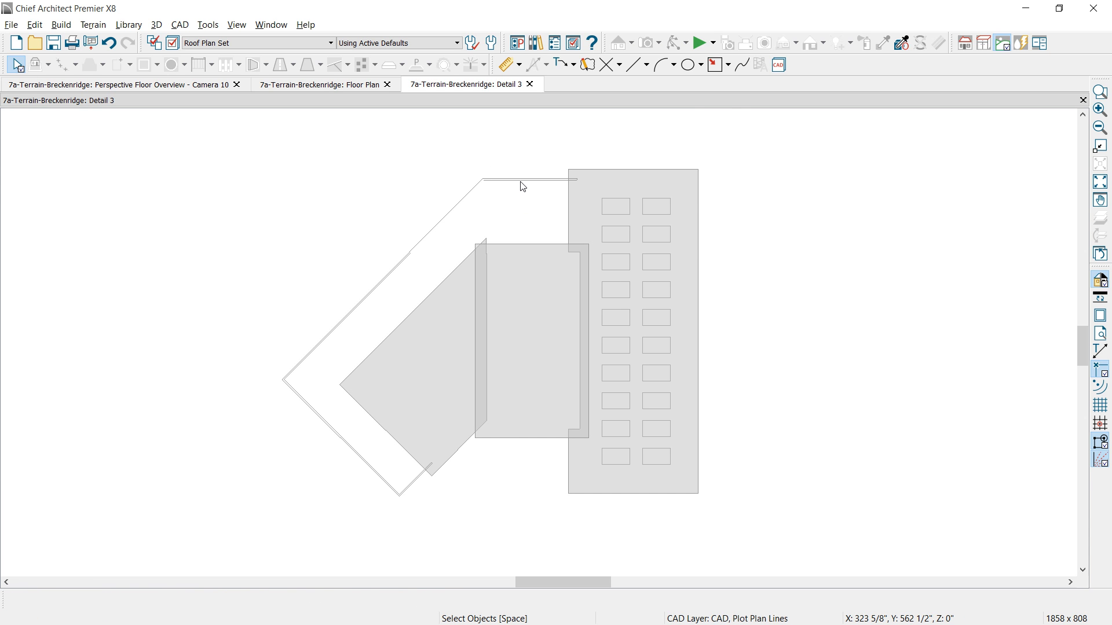
left_click(521, 181)
left_click(487, 242)
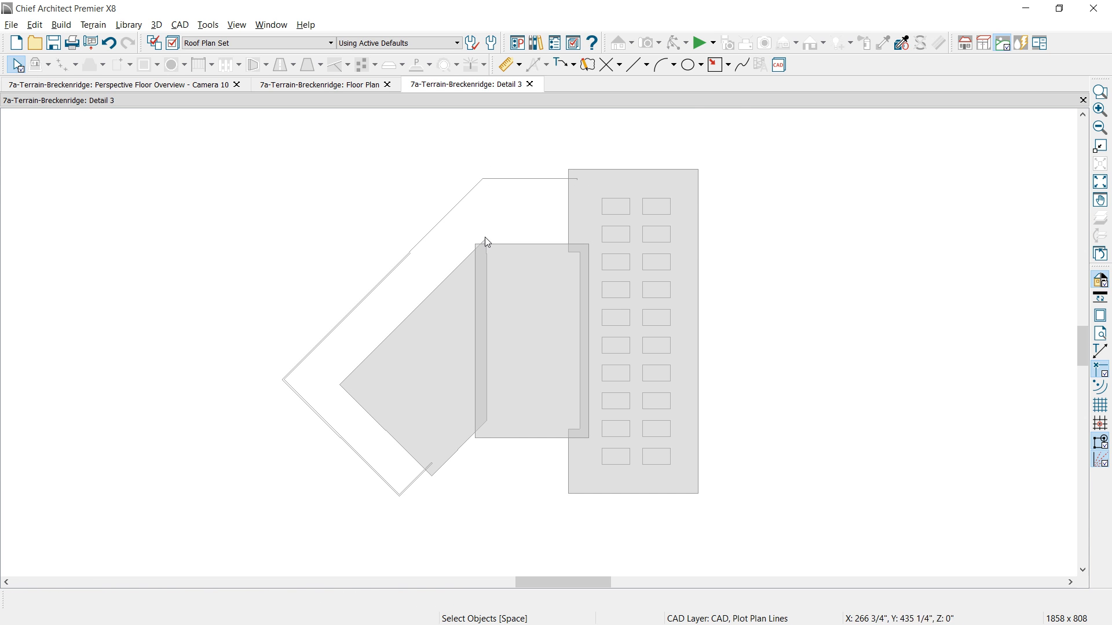
left_click(392, 273)
key("Delete")
Shorten the deck polyline's edge along its 45° side.
left_click(308, 407)
left_click(376, 452)
left_click(415, 481)
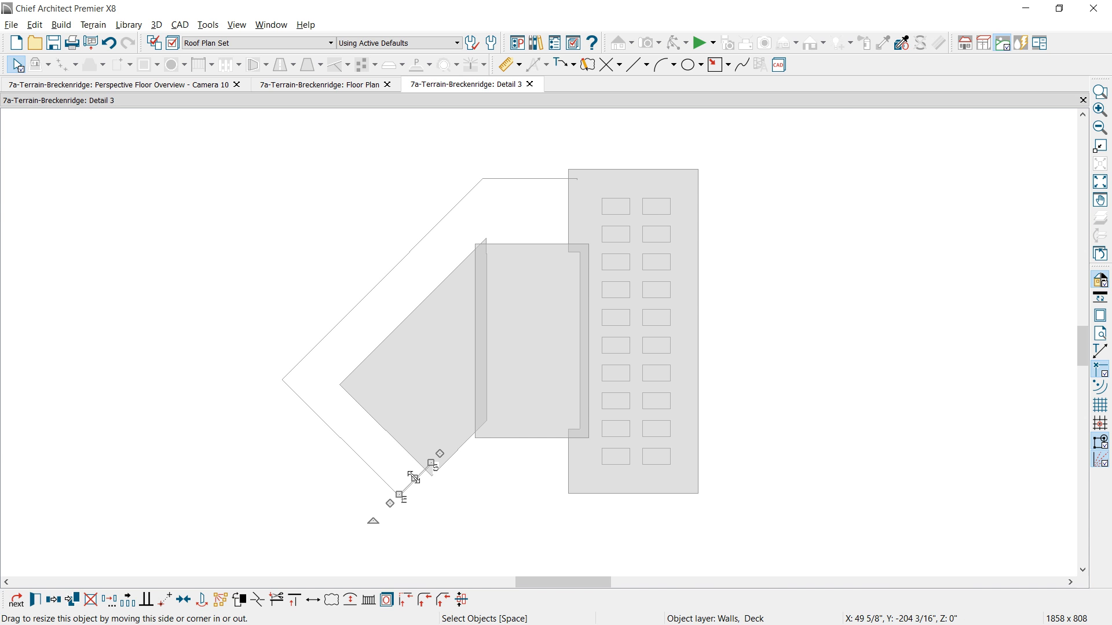
scroll(428, 483, "up", 2)
scroll(428, 482, "up", 3)
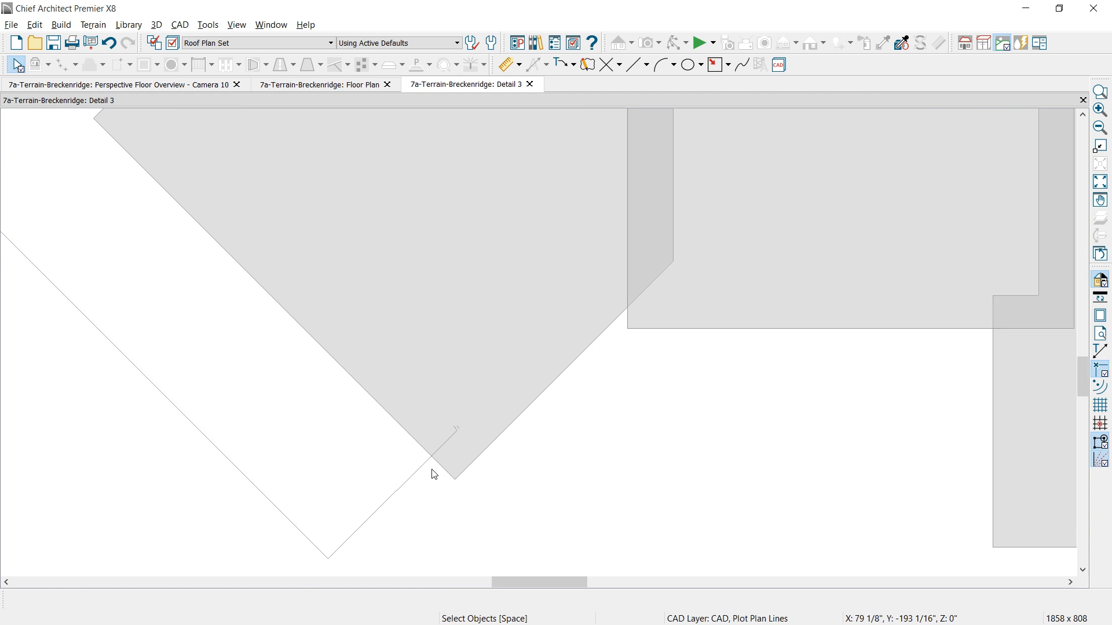
left_click(456, 427)
left_click_drag(456, 428, 432, 453)
left_click(468, 435)
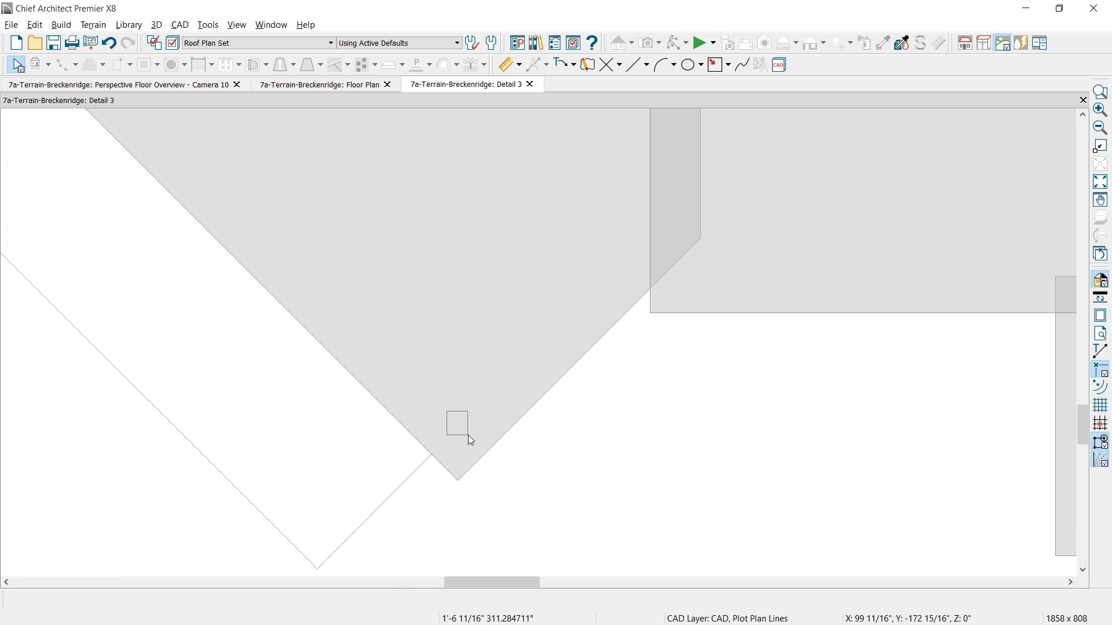
scroll(467, 439, "down", 2)
left_click(464, 441)
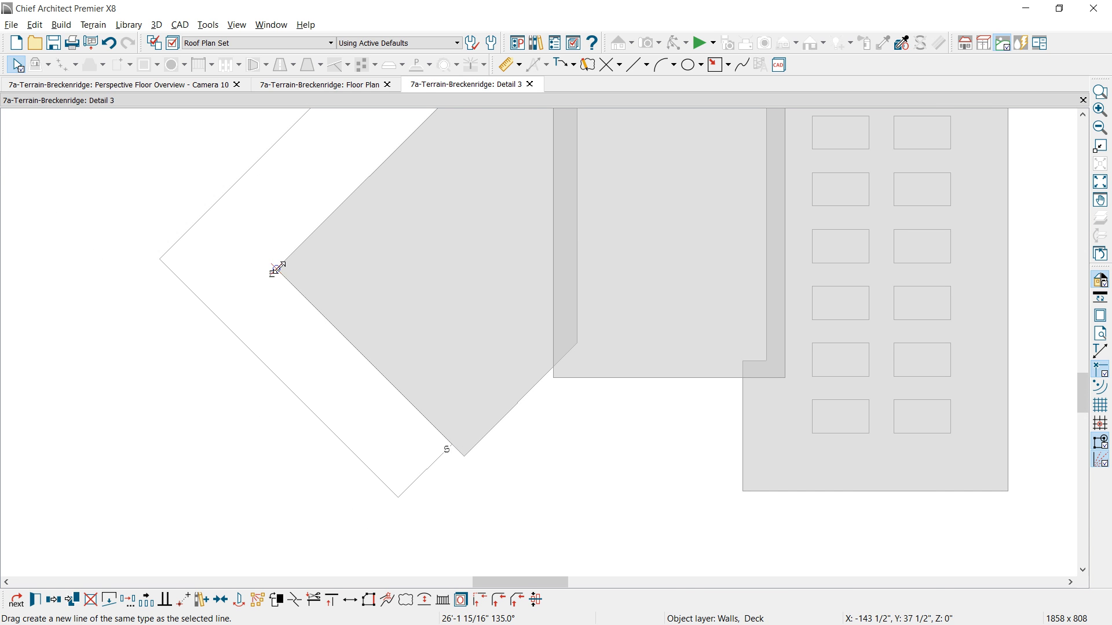
Extend the outline's top edge horizontally to the house and stretch the short segment vertical.
middle_click_drag(278, 266, 365, 364)
scroll(365, 363, "down", 2)
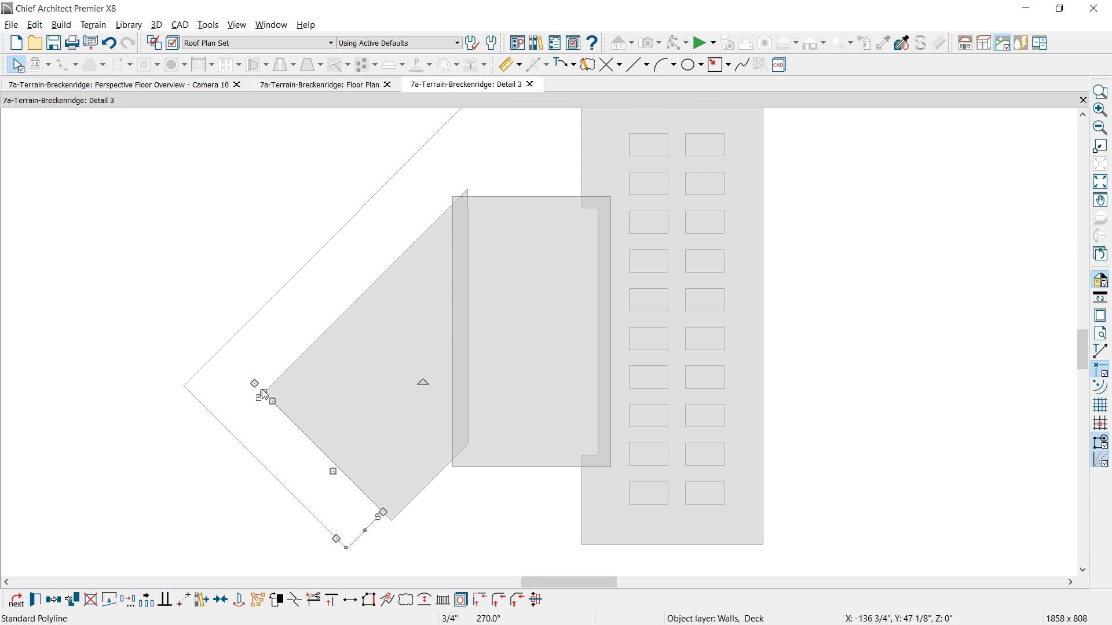
left_click(463, 199)
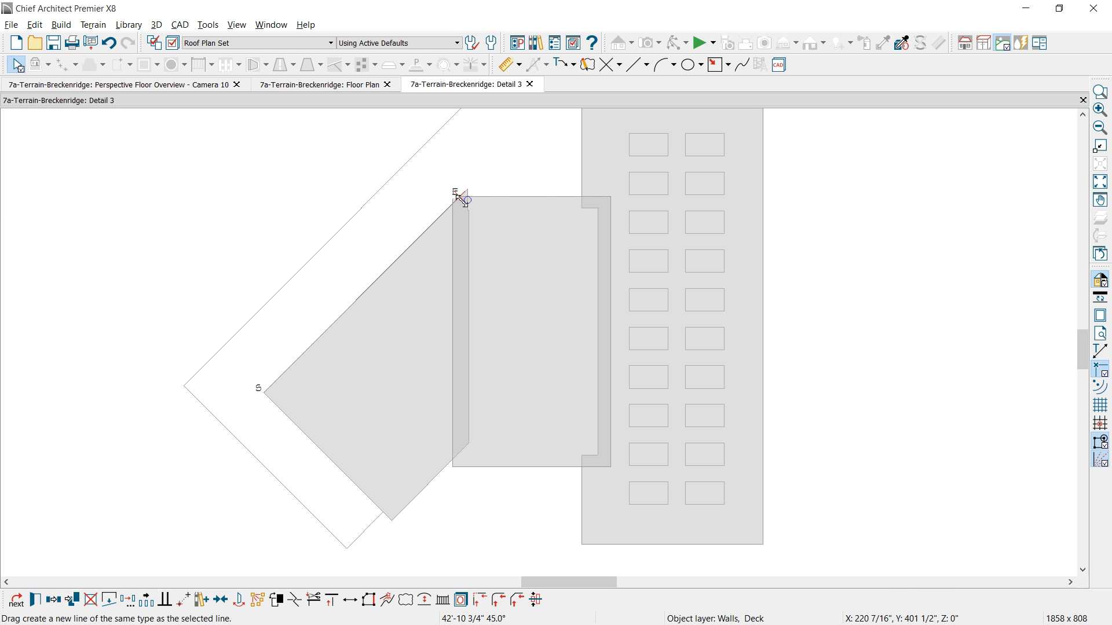
left_click(460, 194)
left_click(460, 191)
left_click_drag(461, 191, 582, 192)
middle_click_drag(617, 253, 585, 348)
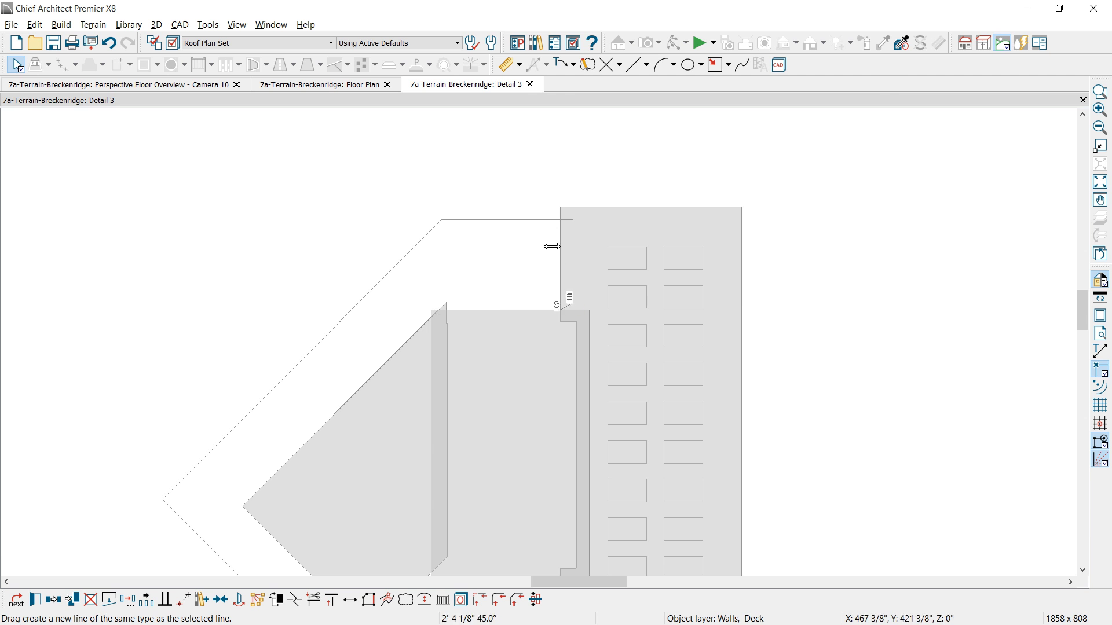
left_click_drag(552, 247, 568, 218)
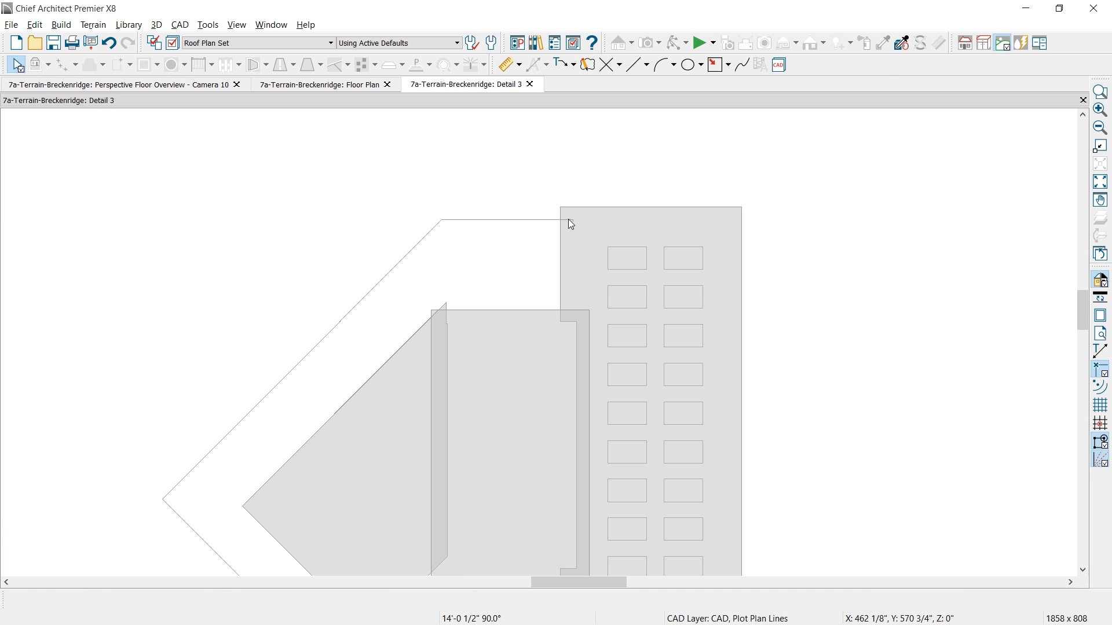
left_click(571, 220)
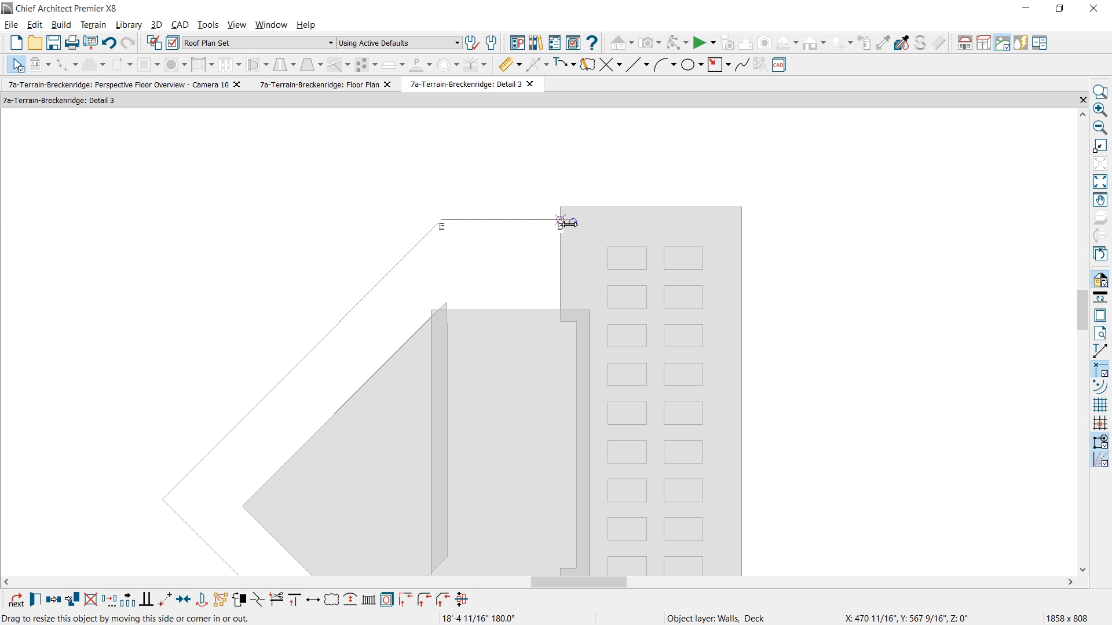
left_click(573, 221)
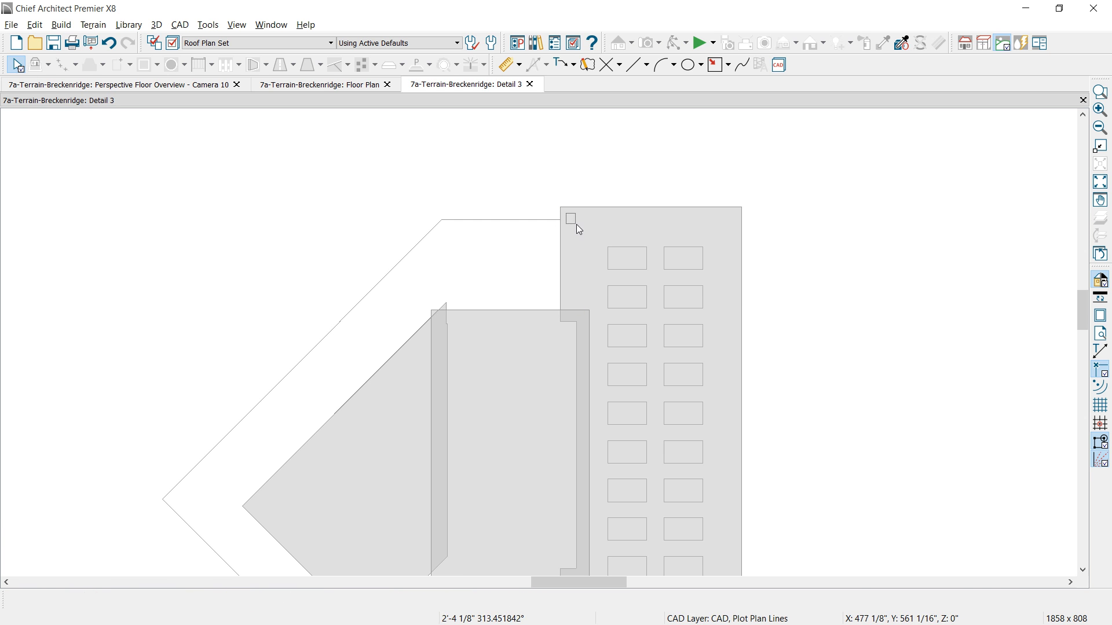
left_click(506, 221)
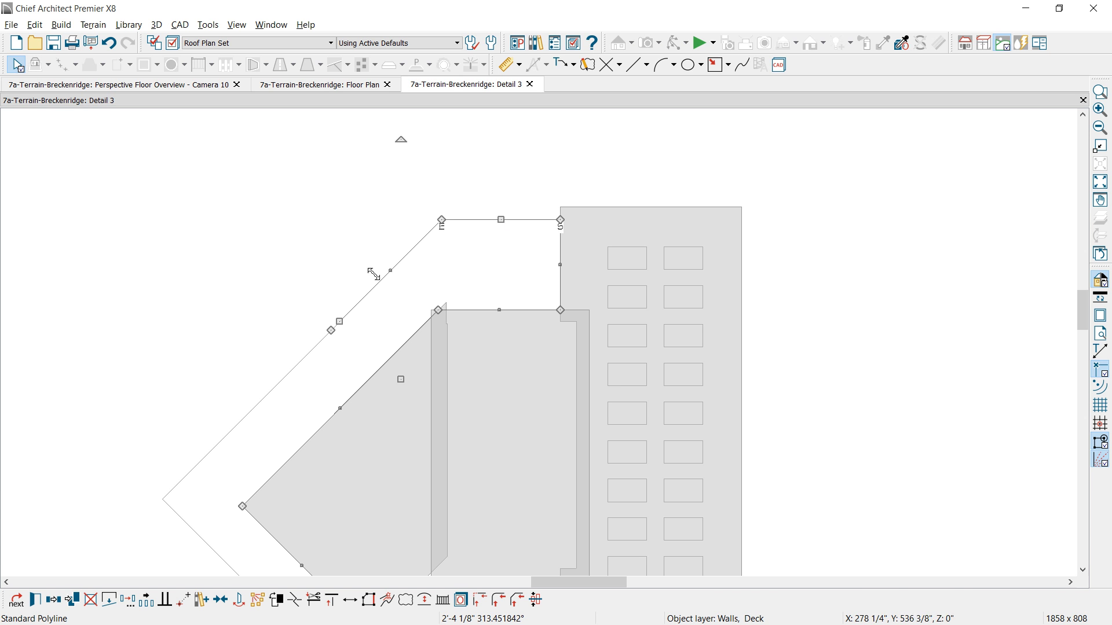
left_click(340, 321)
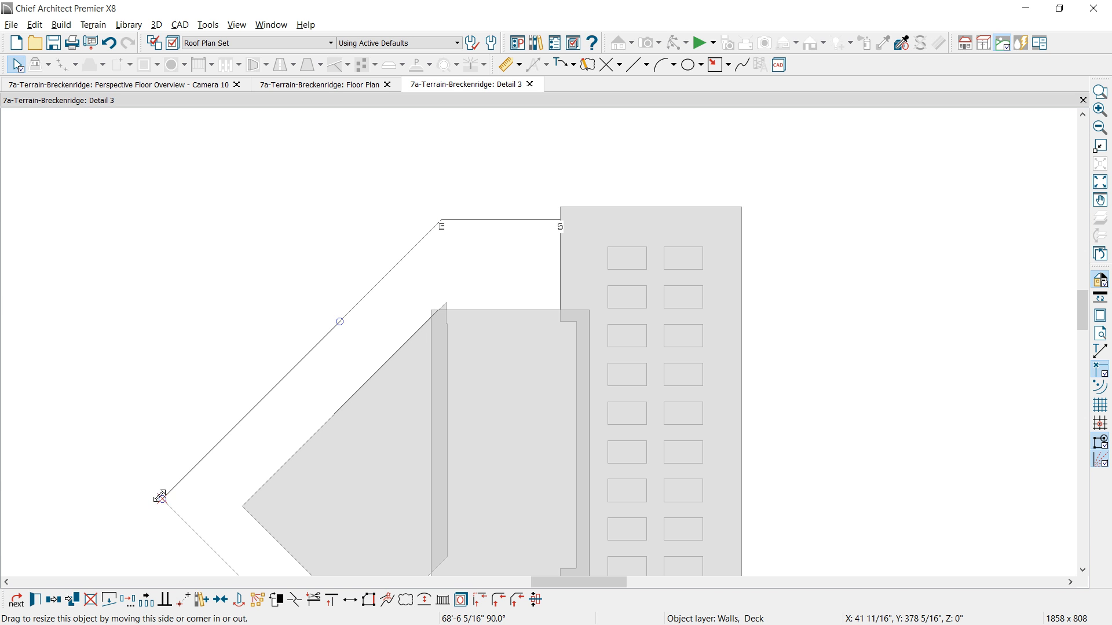
Give the outer diagonal footprint polyline a solid pale beige fill (Lum 84.3%) at 50% transparency.
scroll(158, 496, "down", 2)
left_click(205, 445)
double_click(307, 330)
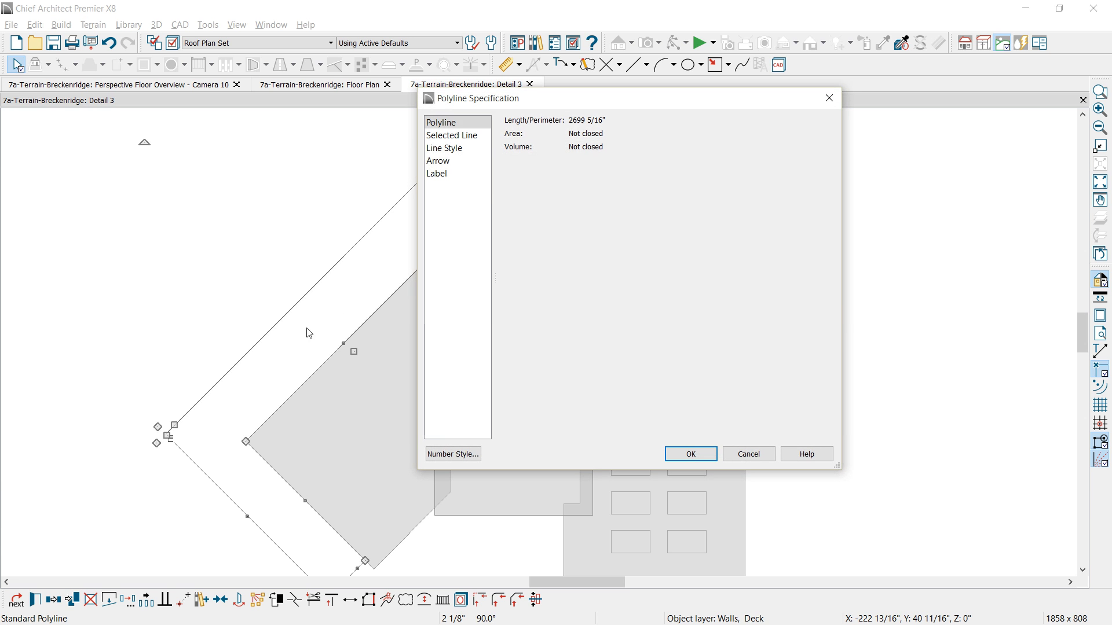
left_click(456, 152)
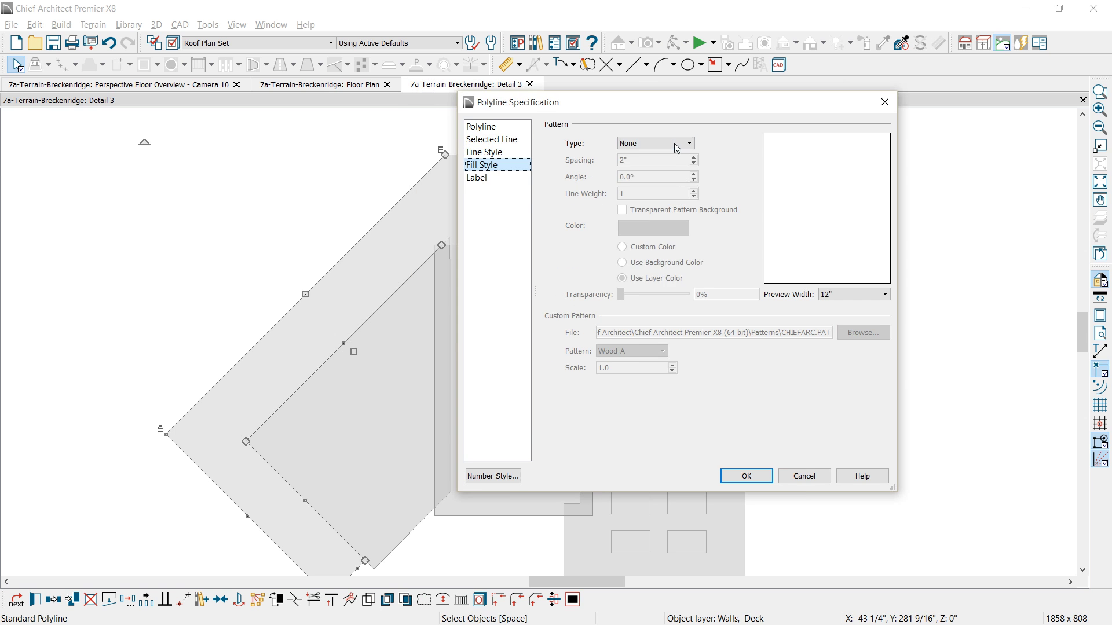
left_click(666, 143)
left_click(650, 169)
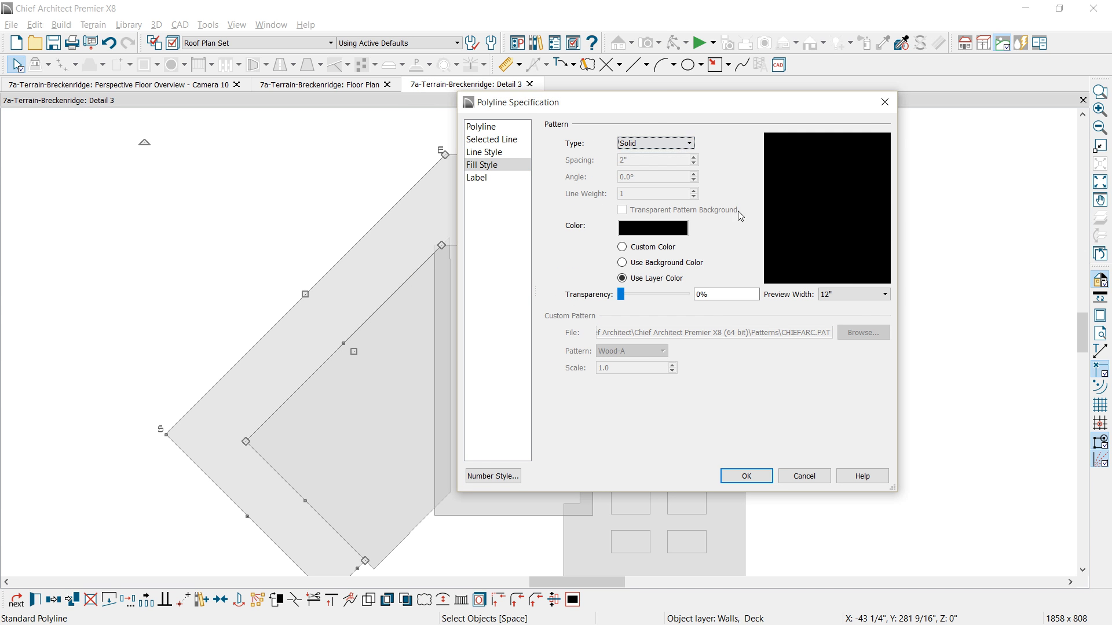
left_click(660, 231)
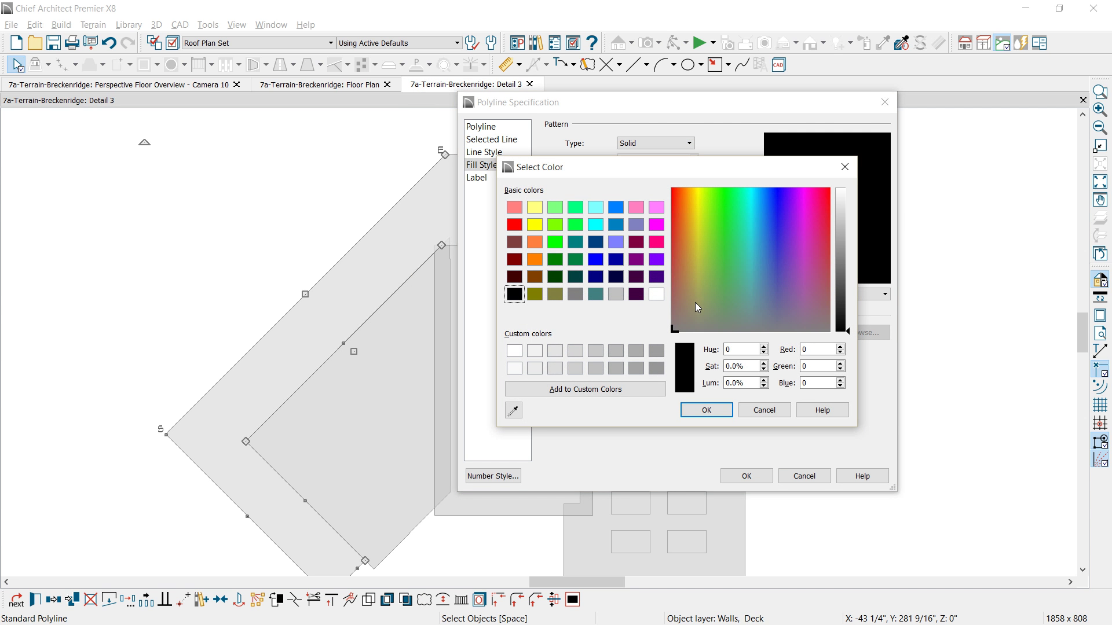
left_click(697, 309)
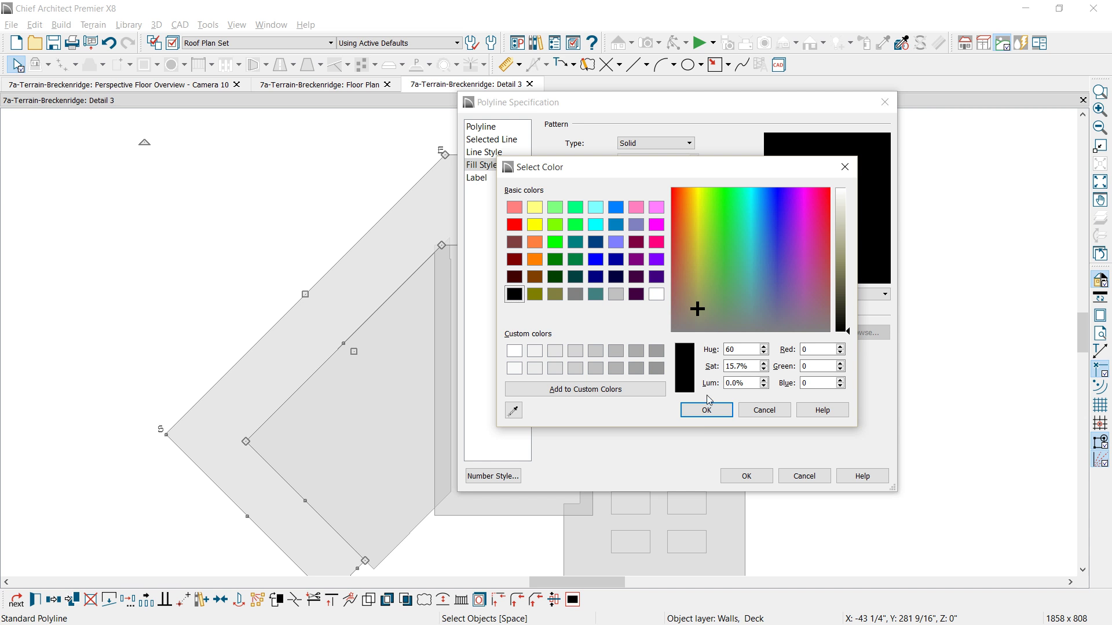
left_click(842, 211)
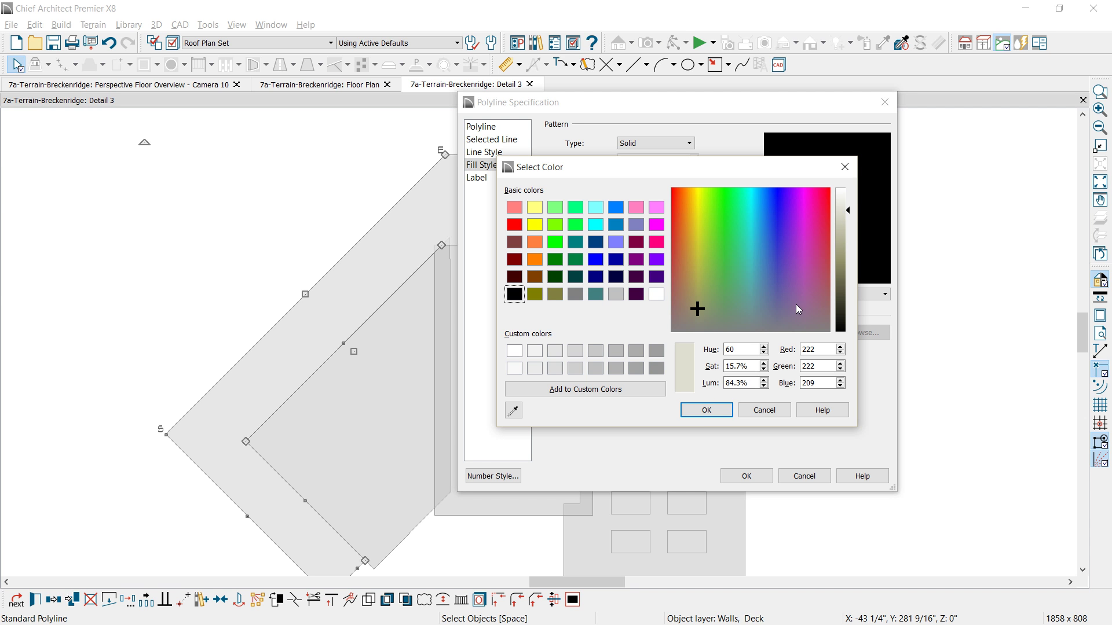
left_click(703, 407)
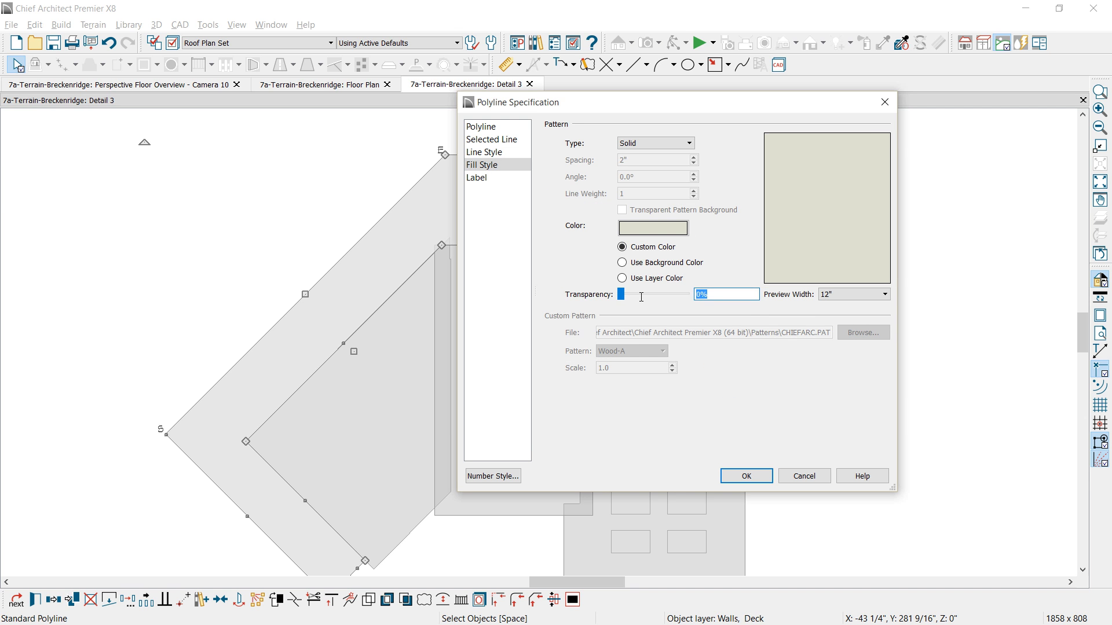
type("50")
left_click(746, 476)
left_click(774, 469)
scroll(776, 395, "down", 3)
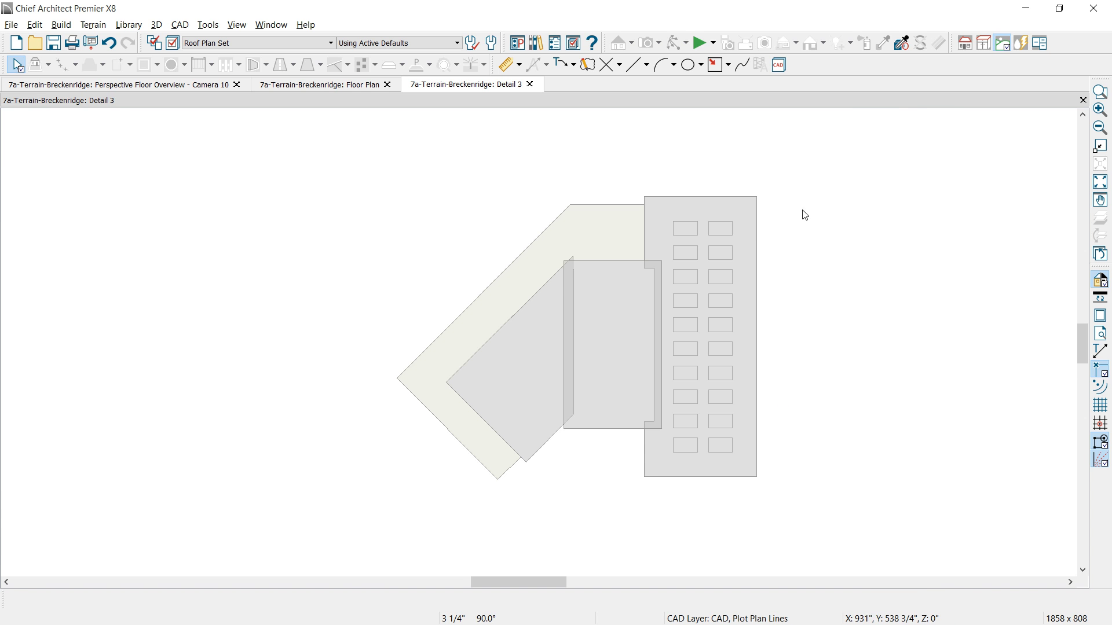
Box-select every footprint shape and outline in Detail 3 and combine them with Make CAD Block.
mouse_move(778, 164)
left_mouse_down()
mouse_move(764, 214)
mouse_move(613, 434)
mouse_move(457, 523)
mouse_move(386, 541)
left_mouse_up()
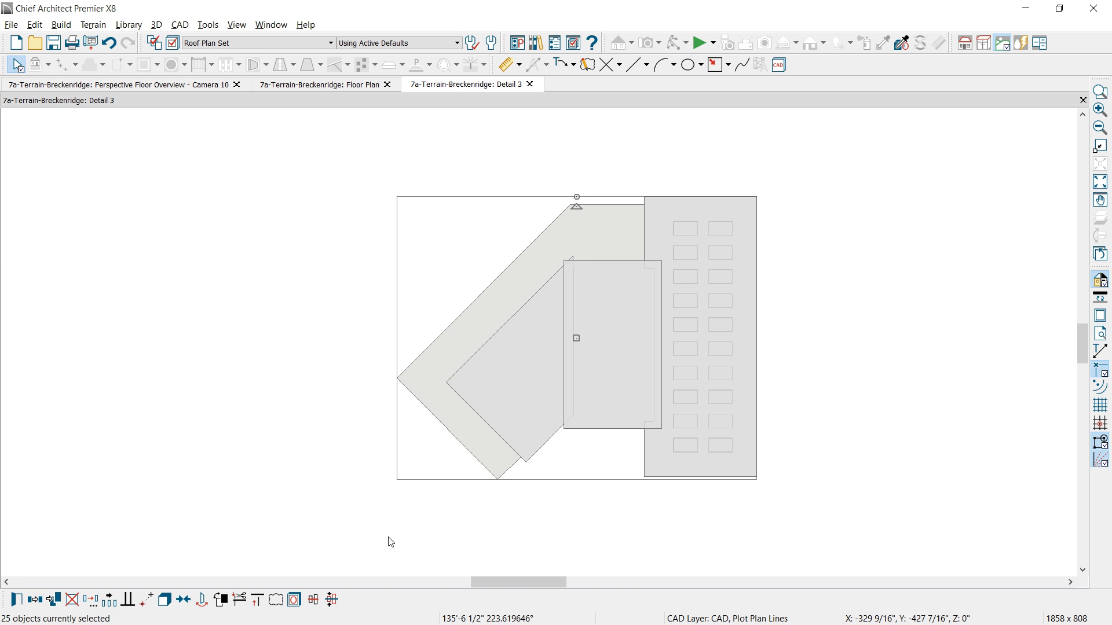
left_click(167, 602)
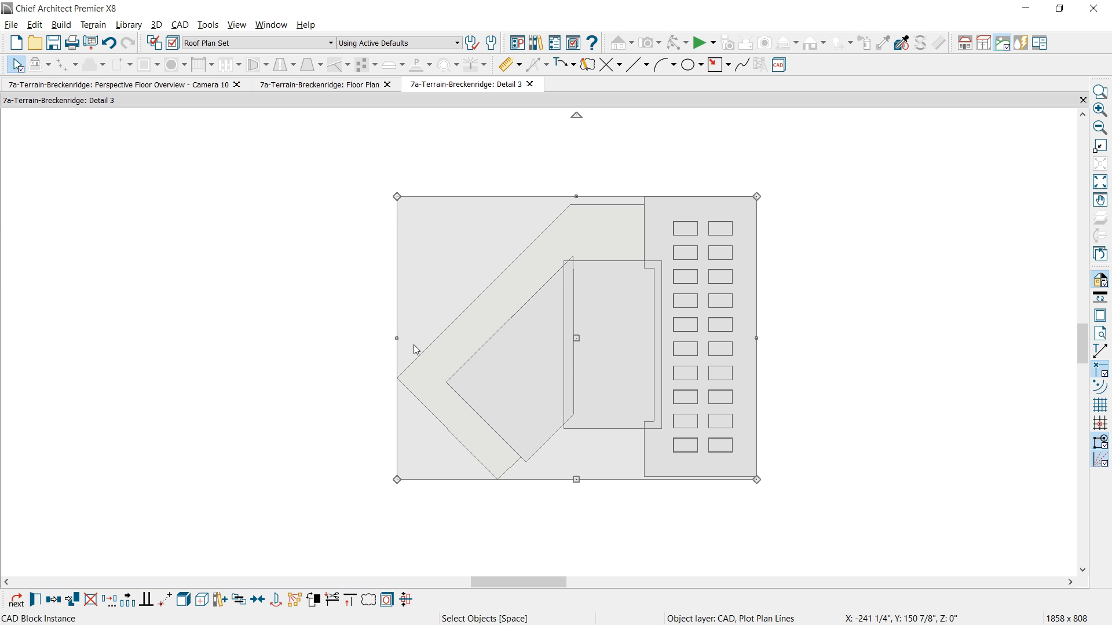
Assign the footprint CAD block to the 'CAD, house-foot-print' layer, found by filtering layers for 'foo'.
left_click(35, 600)
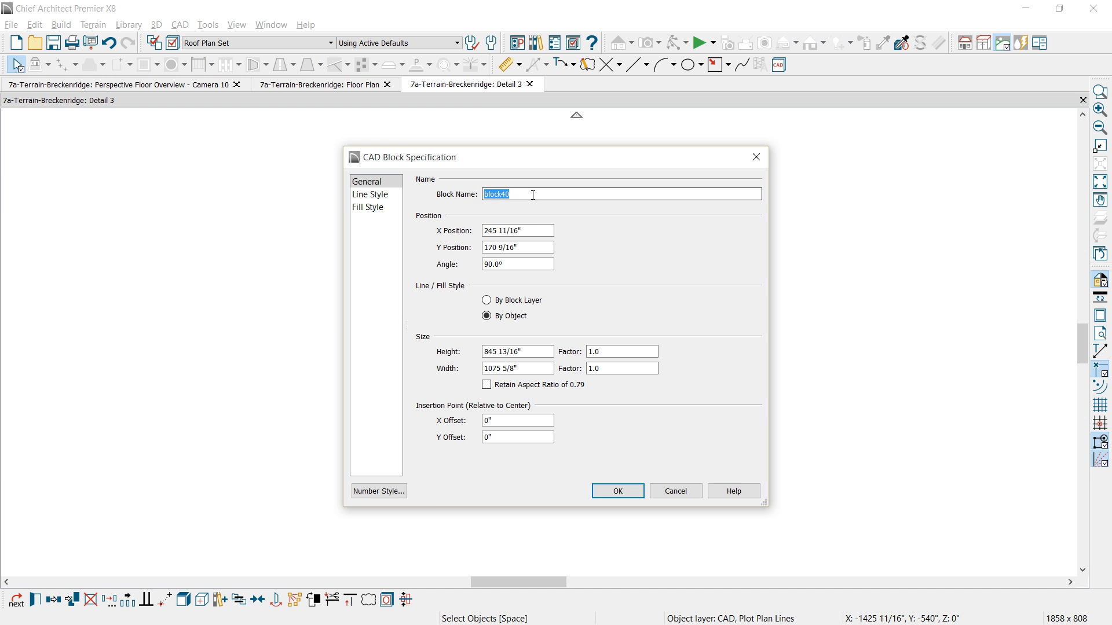
type("floorprint")
left_click(371, 195)
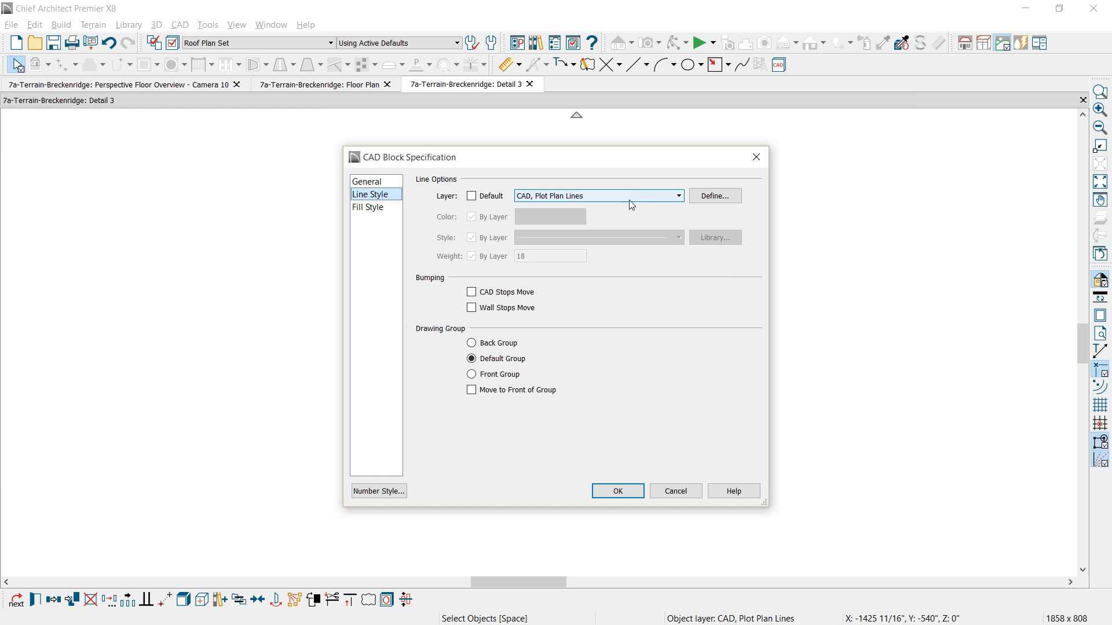
left_click(712, 197)
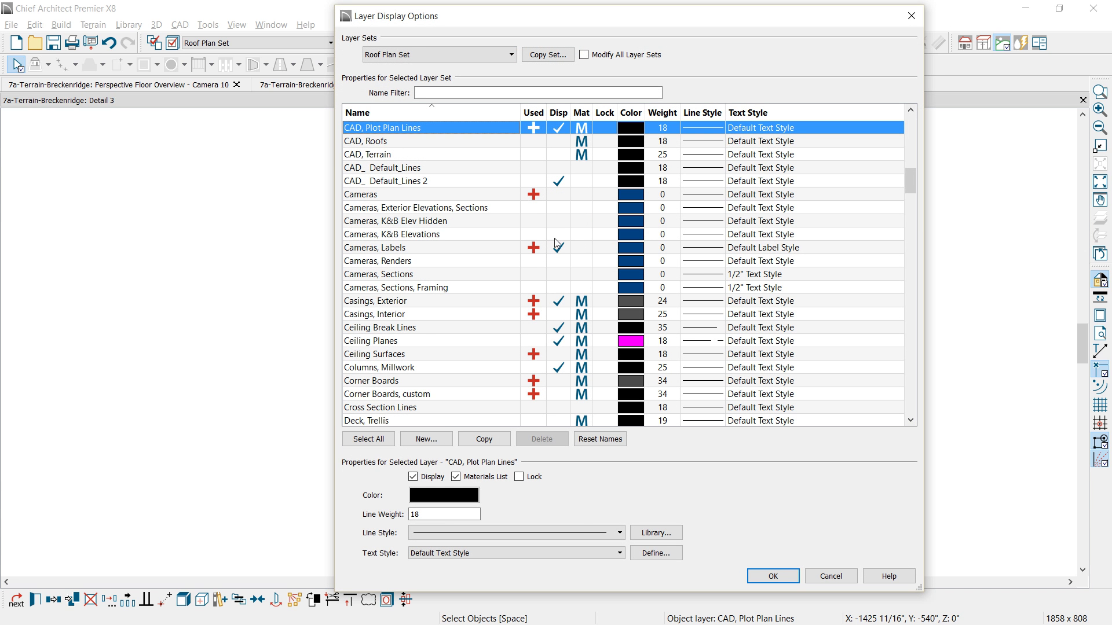
left_click(480, 93)
type("foot")
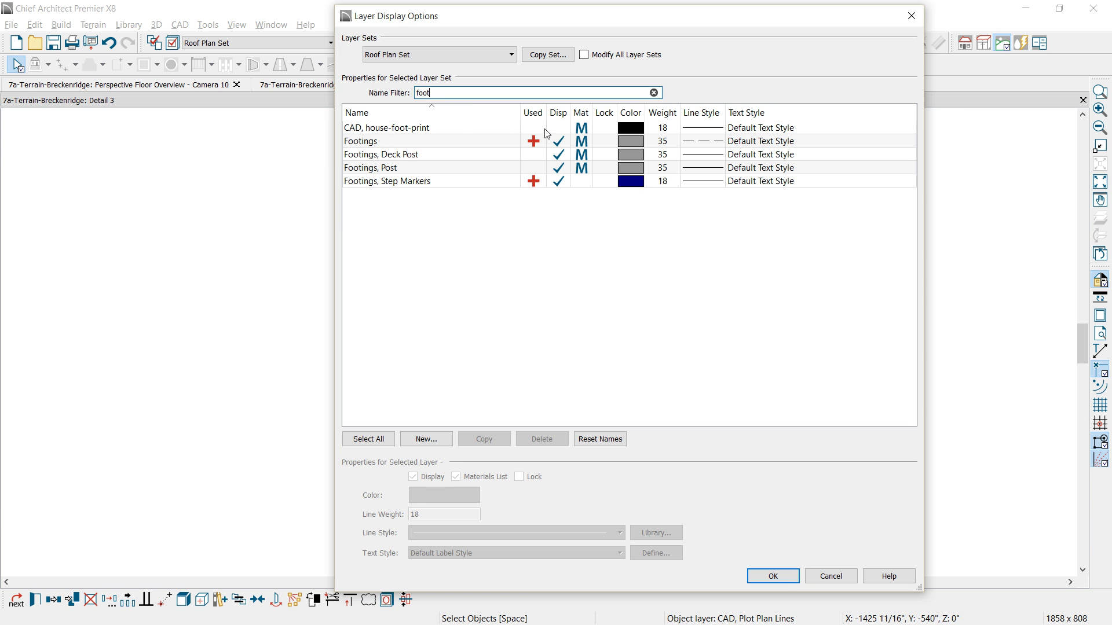
left_click(414, 128)
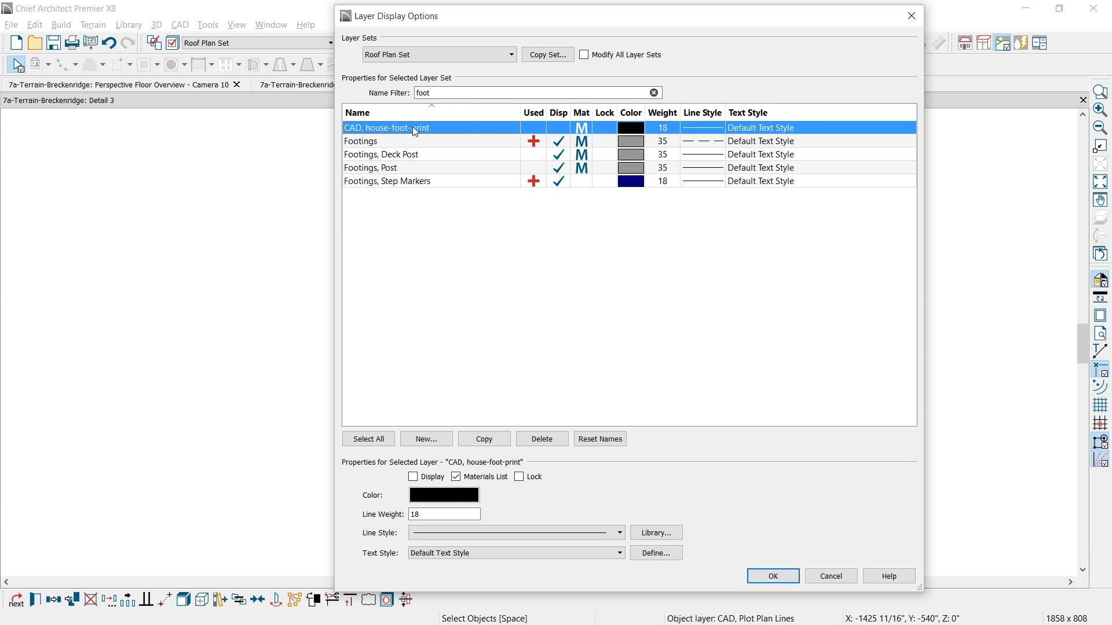
left_click(765, 574)
left_click(618, 491)
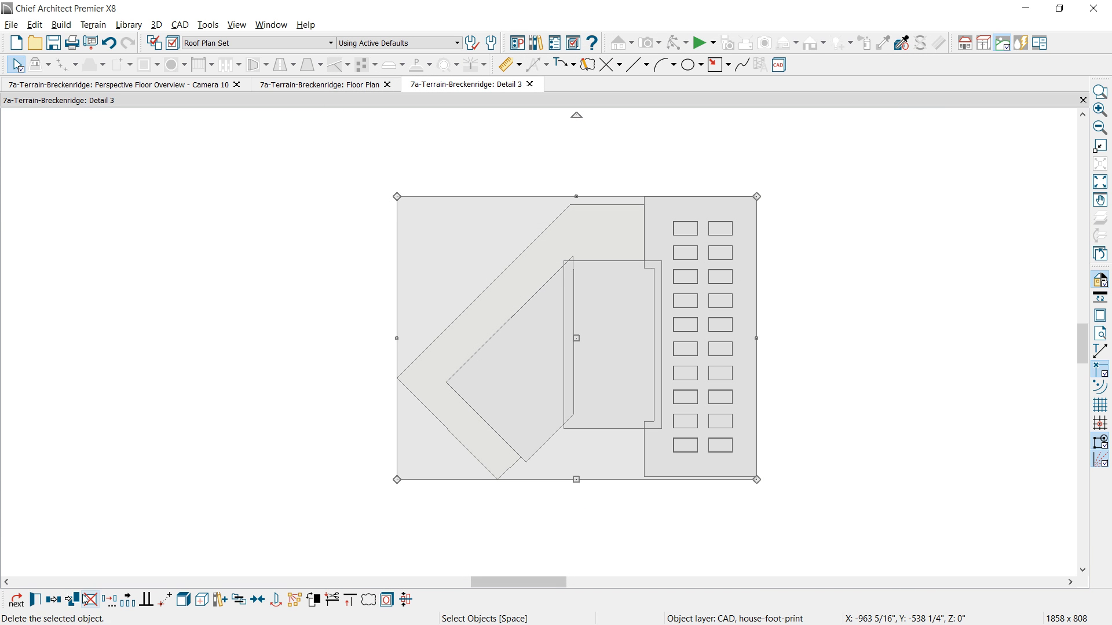
Copy the footprint block and show the Floor Plan at floor 0 with the Terrain, SitePlan layer set.
left_click(54, 600)
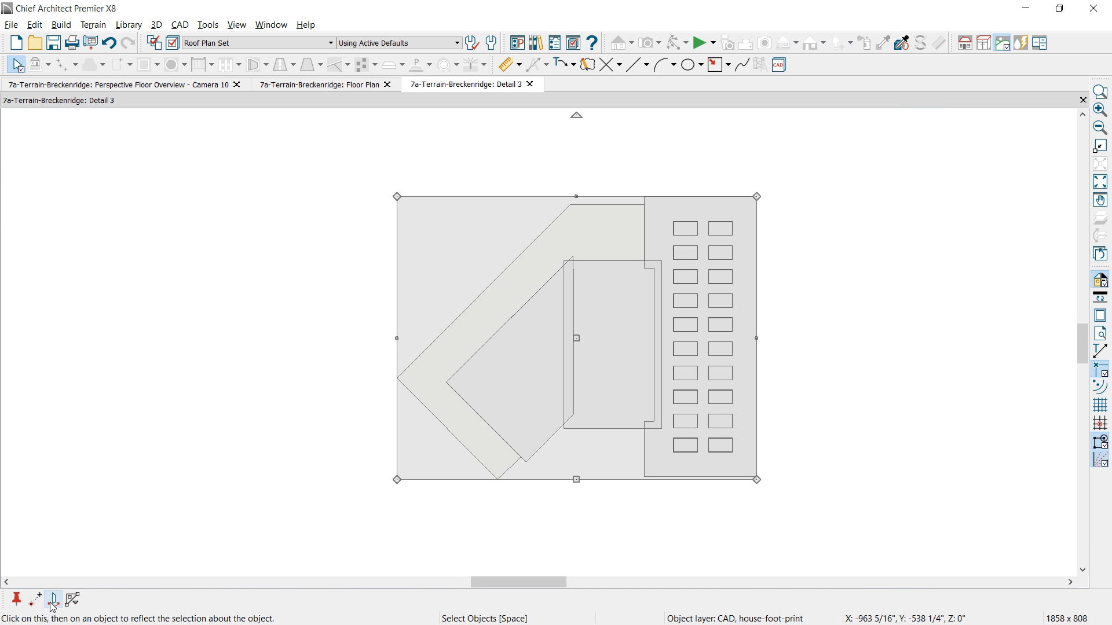
left_click(342, 85)
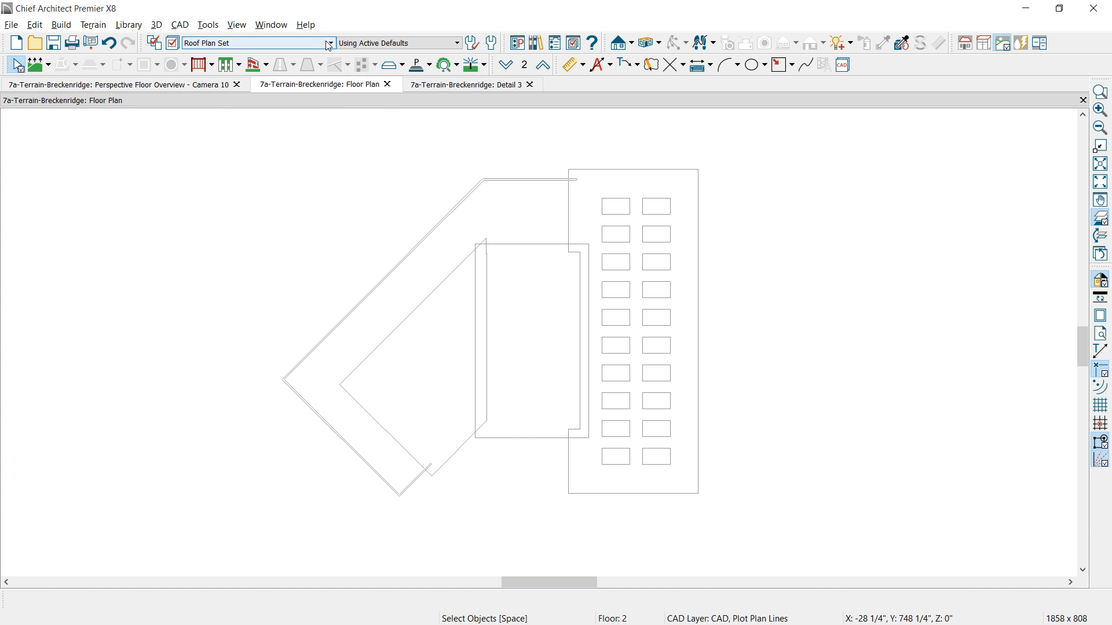
left_click(287, 43)
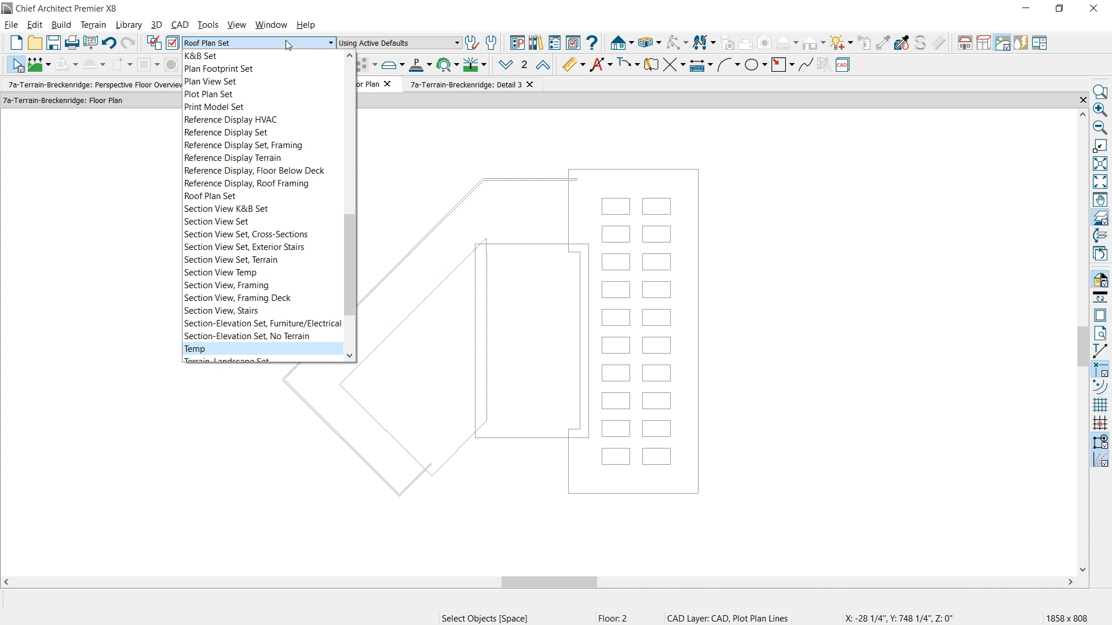
key("Down")
key("Down")
key("Down")
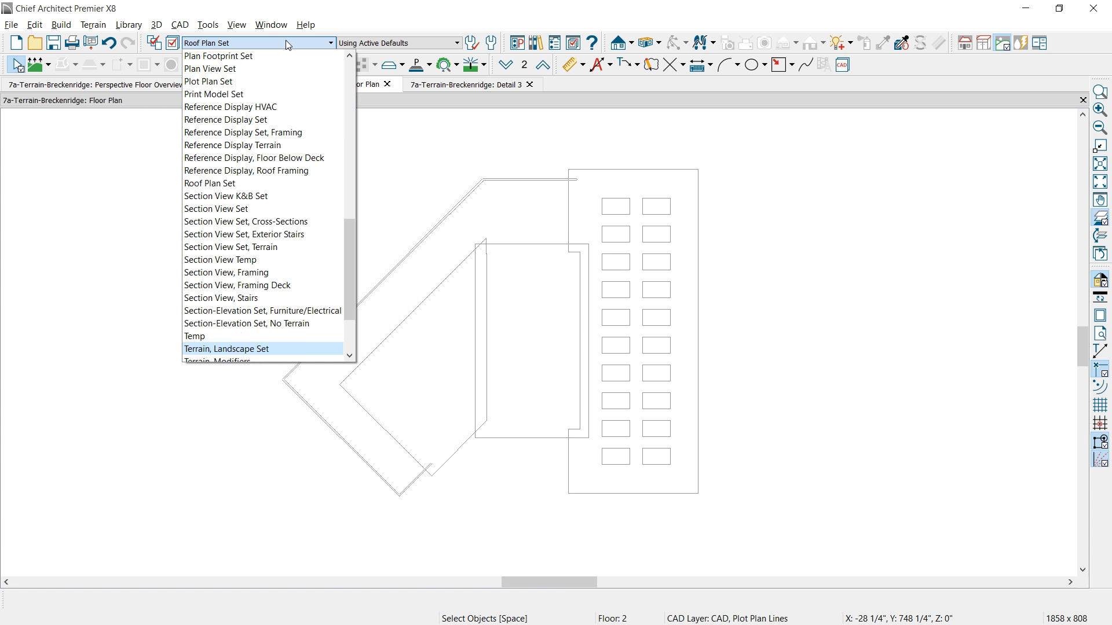
key("Return")
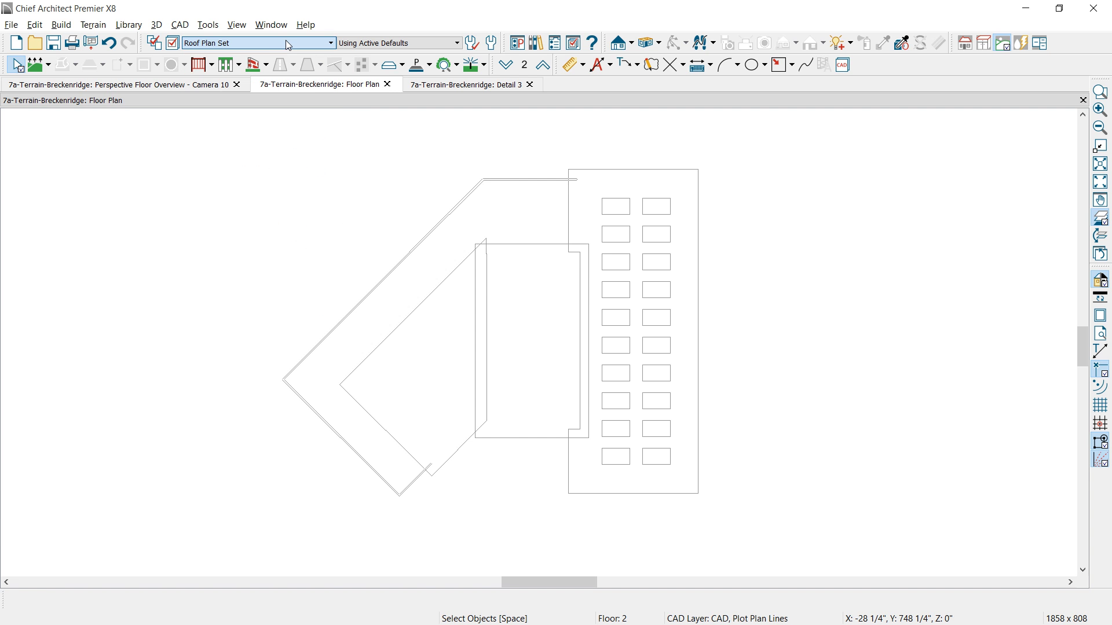
left_click(507, 65)
left_click(507, 66)
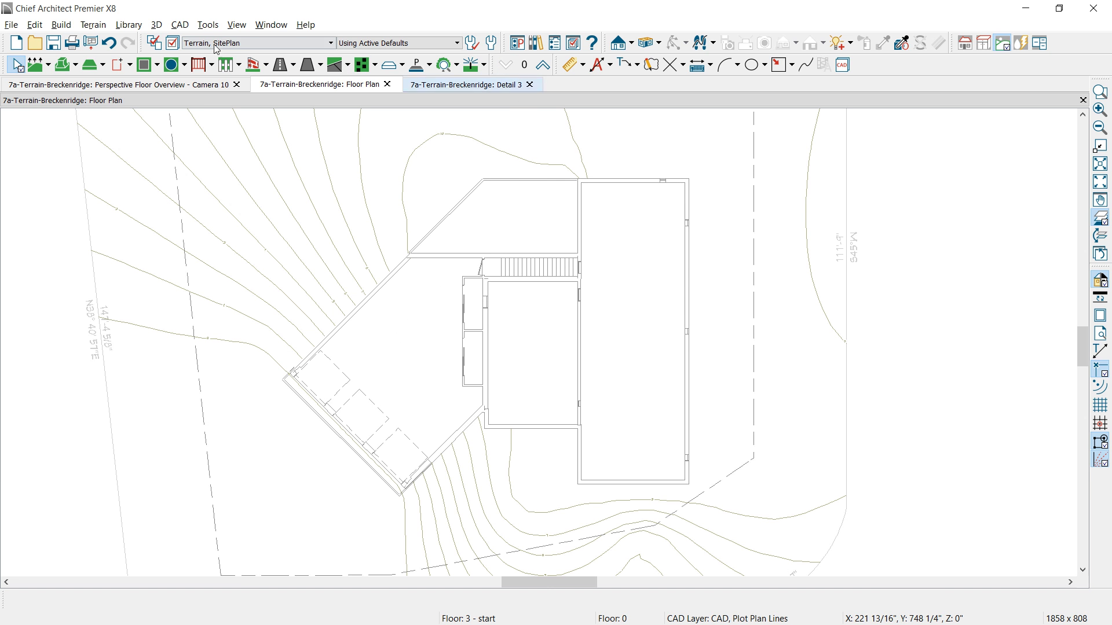
Paste the footprint block into the floor plan using Paste Hold Position.
left_click(35, 25)
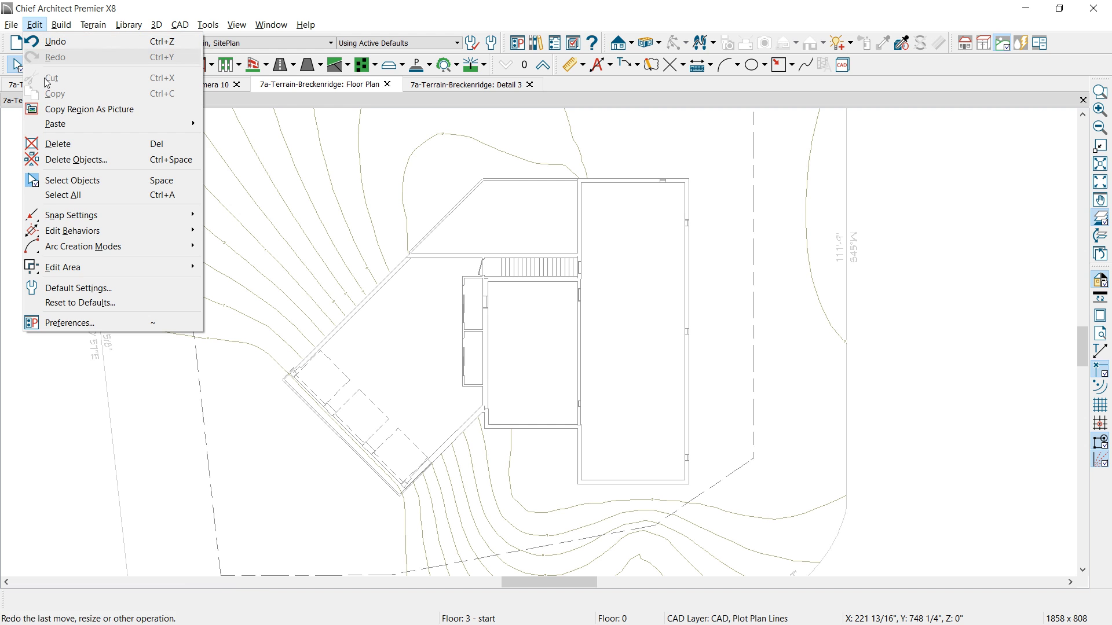
mouse_move(57, 124)
left_click(293, 142)
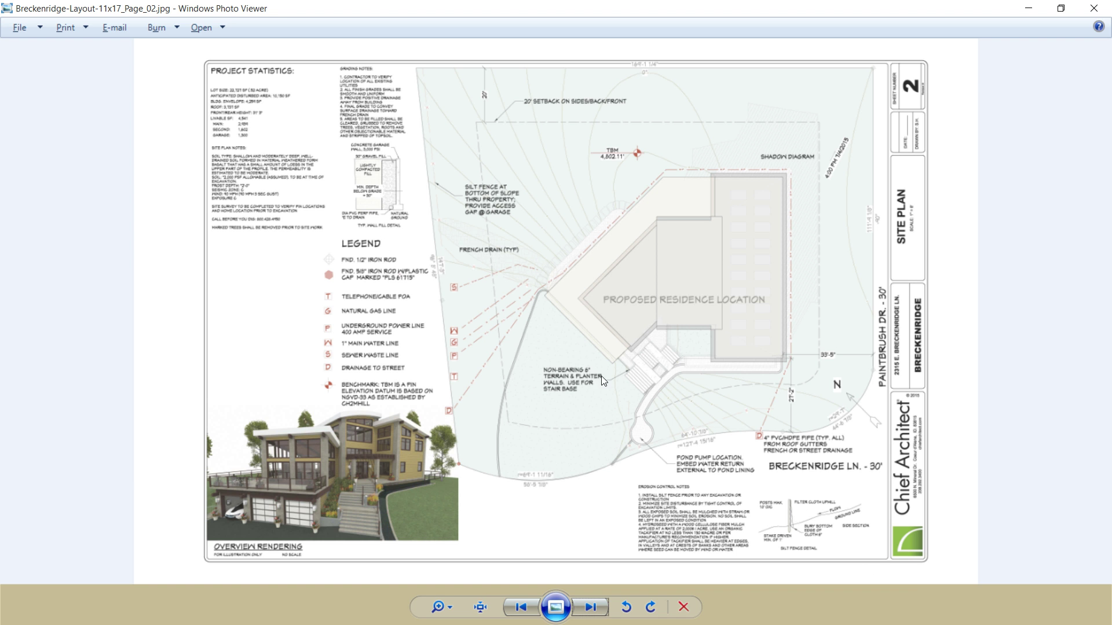
left_click(1028, 9)
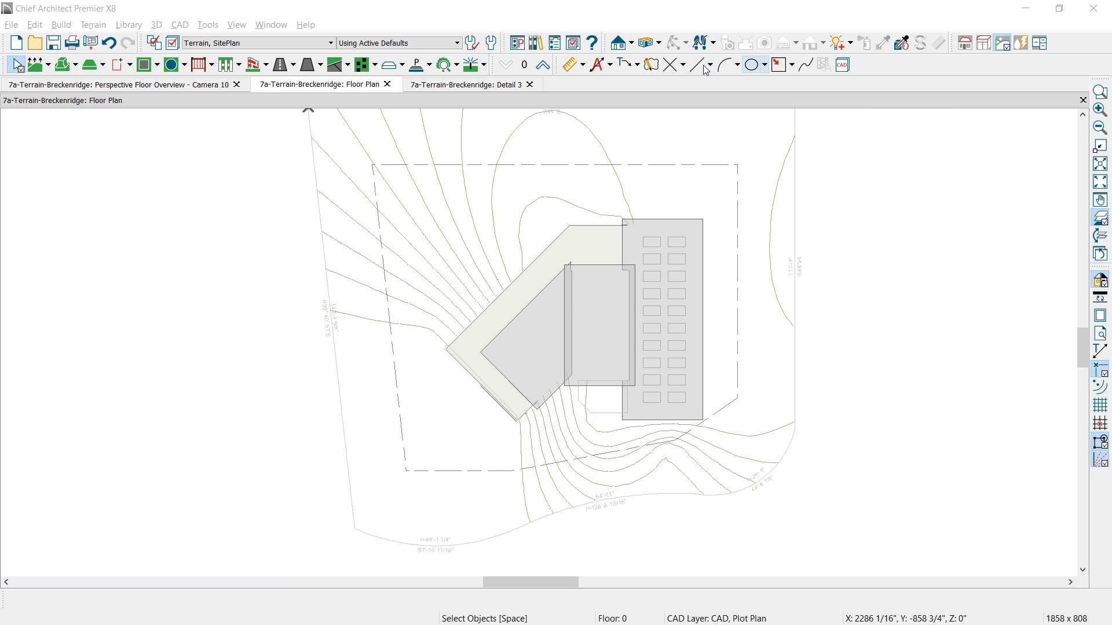
Draw a straight line from the building's corner out to the southwest of the house.
left_click(699, 64)
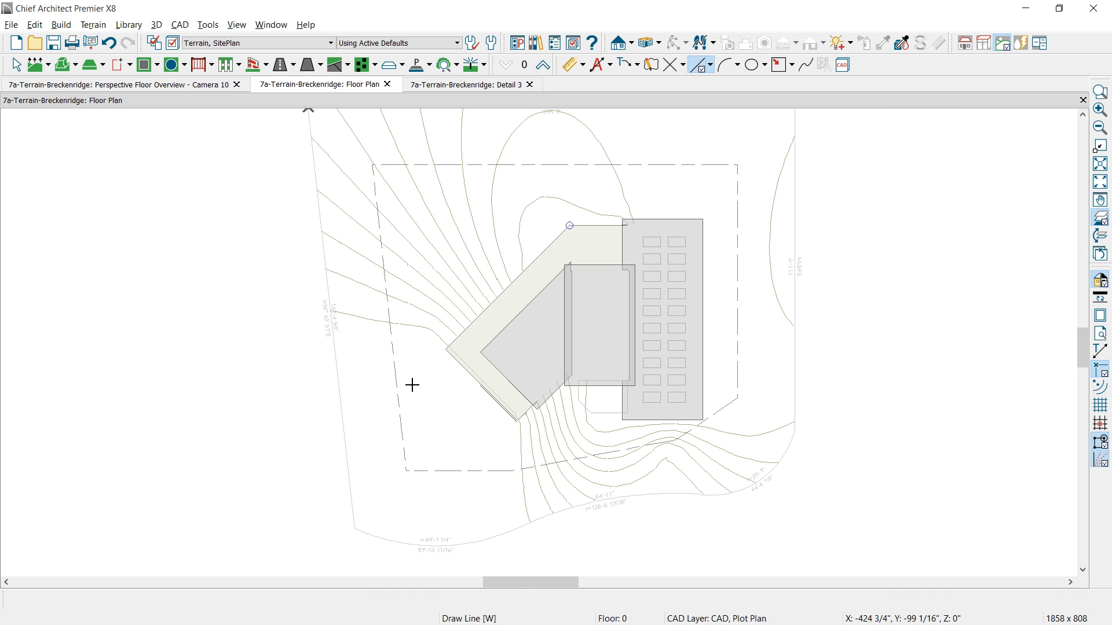
left_click(445, 348)
left_click(332, 396)
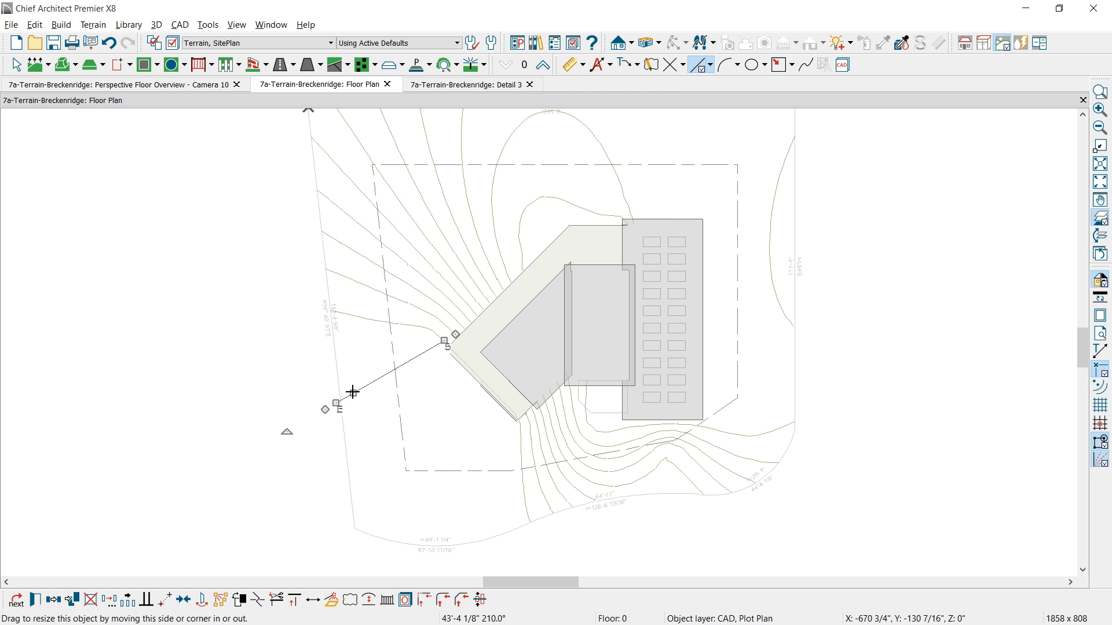
Change the CAD, Plot Plan layer colour to the red-brown custom colour.
double_click(353, 392)
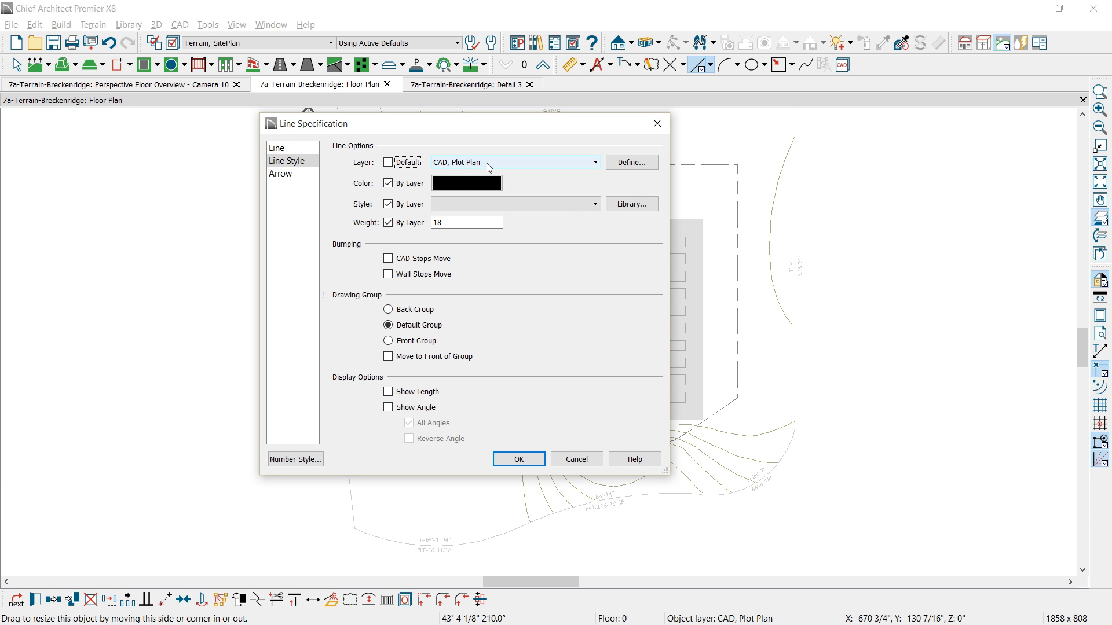
left_click(630, 163)
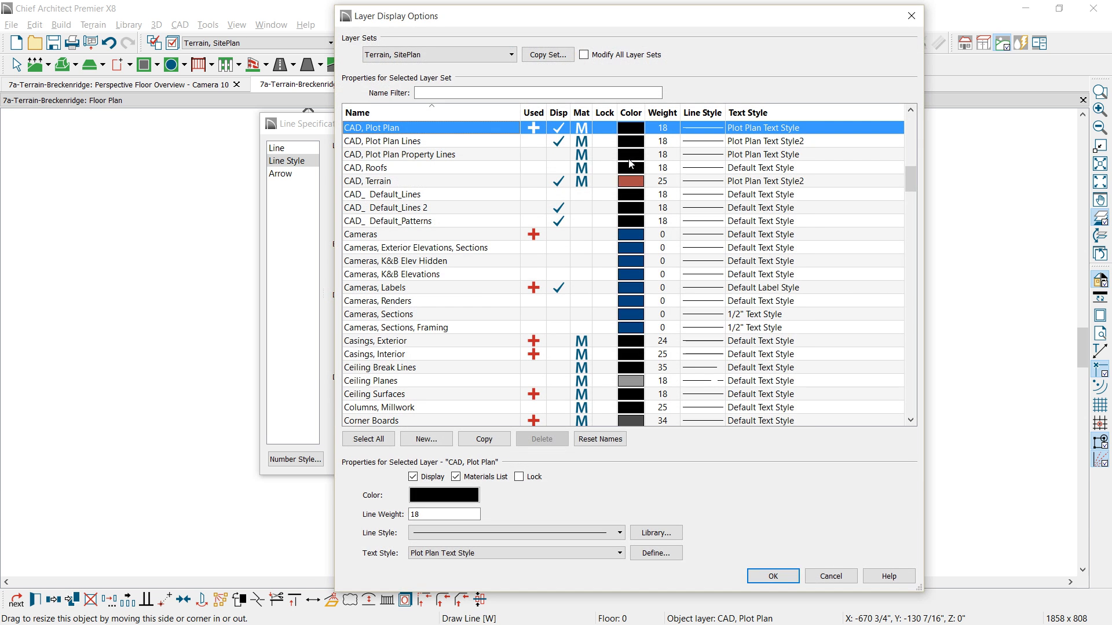
left_click(444, 495)
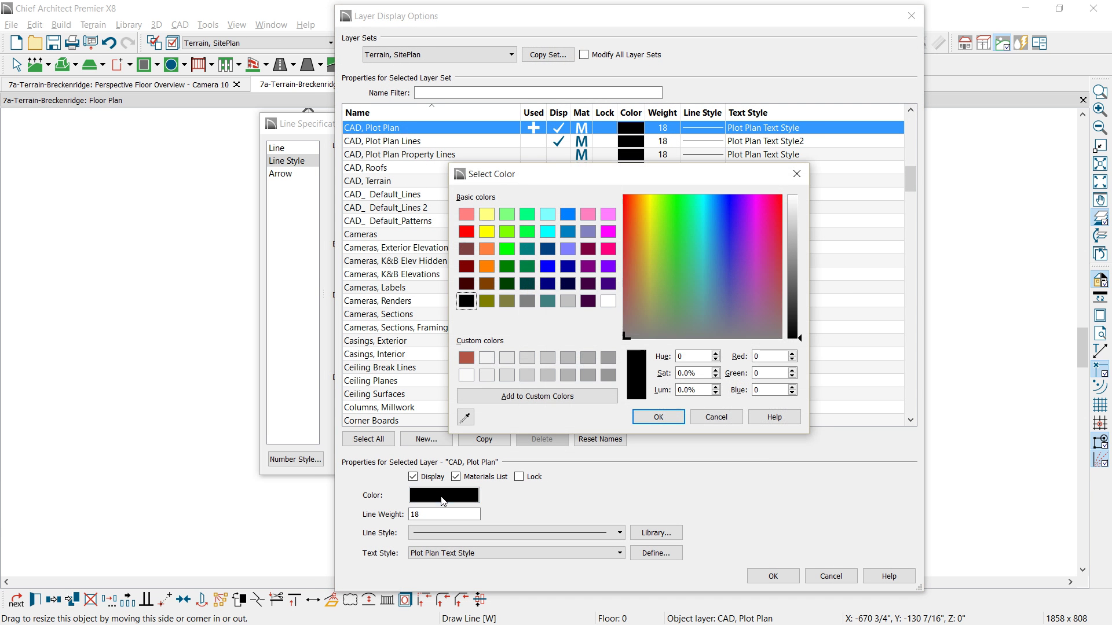
left_click(466, 358)
left_click(657, 417)
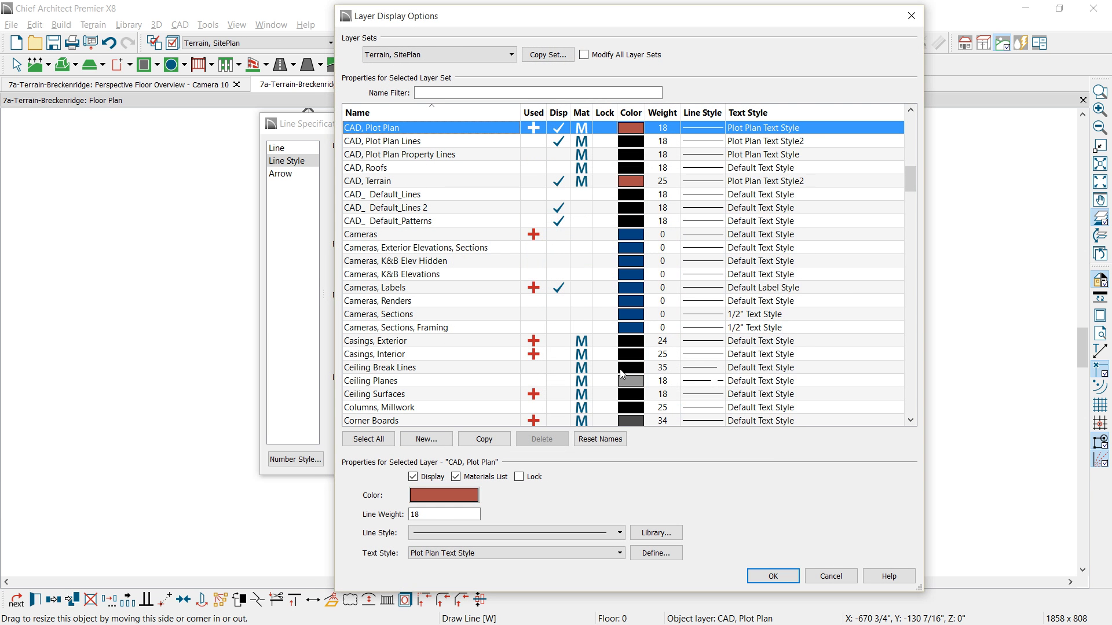
left_click(773, 577)
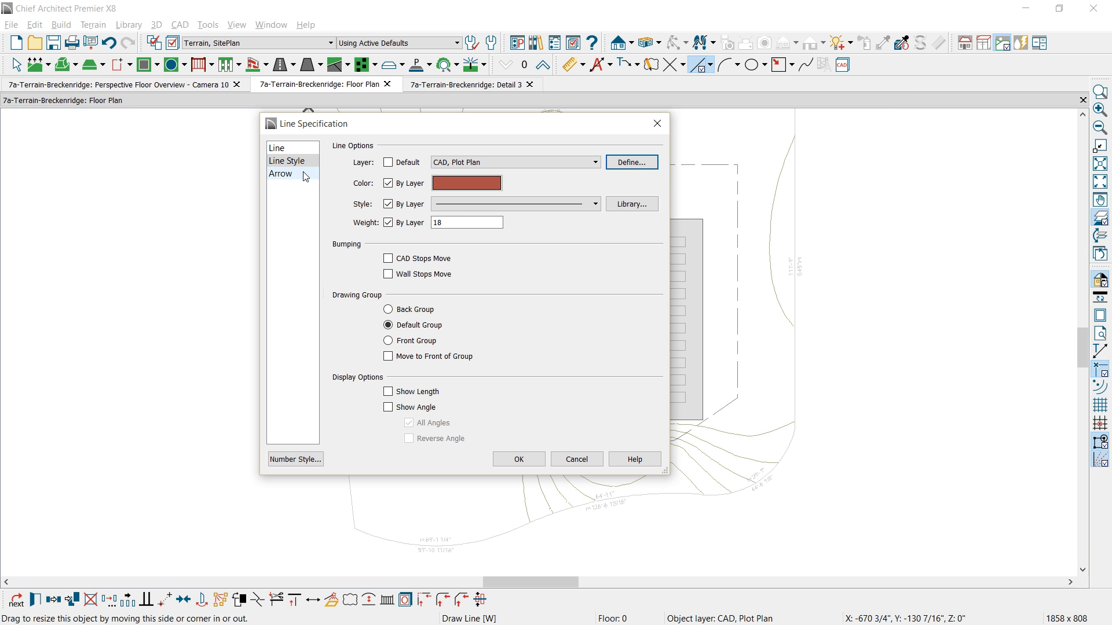
Give the new line the G gas line style.
left_click(595, 204)
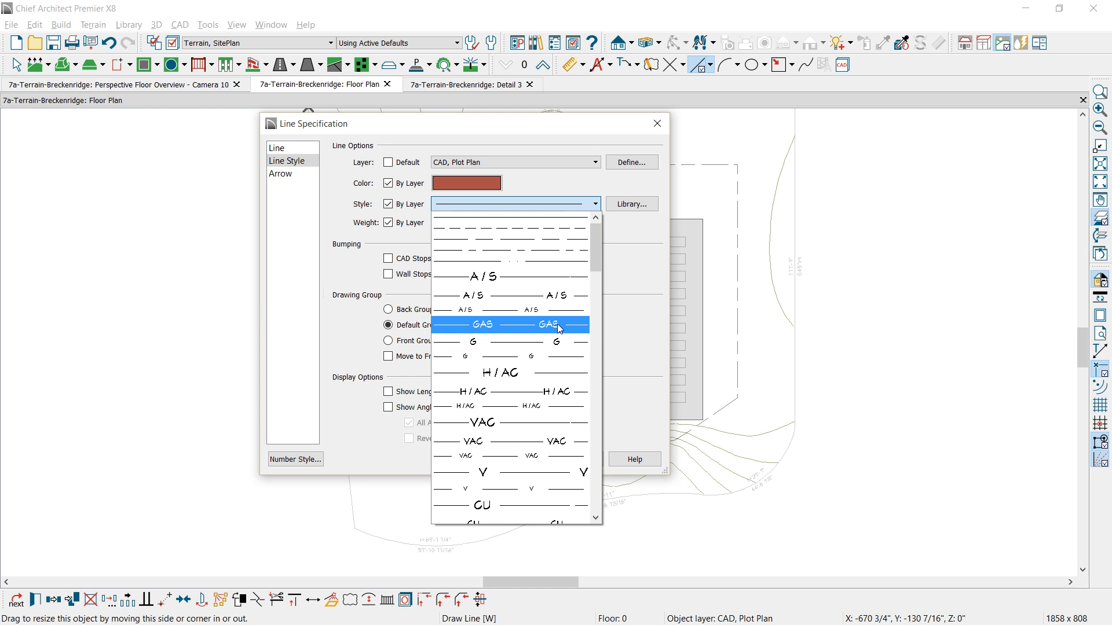
left_click(557, 342)
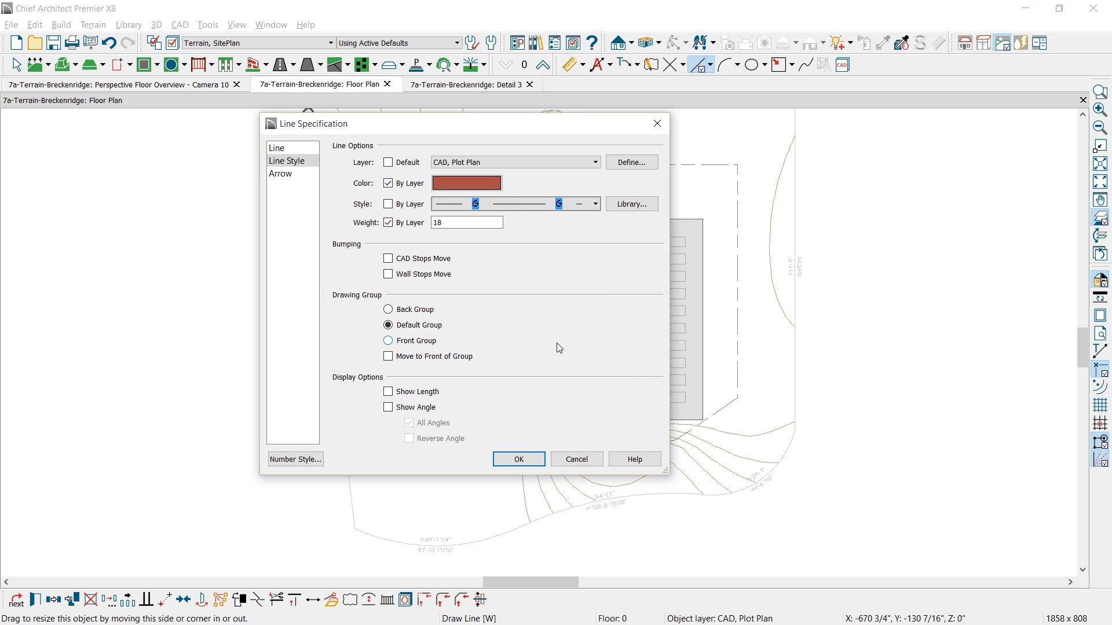
left_click(595, 204)
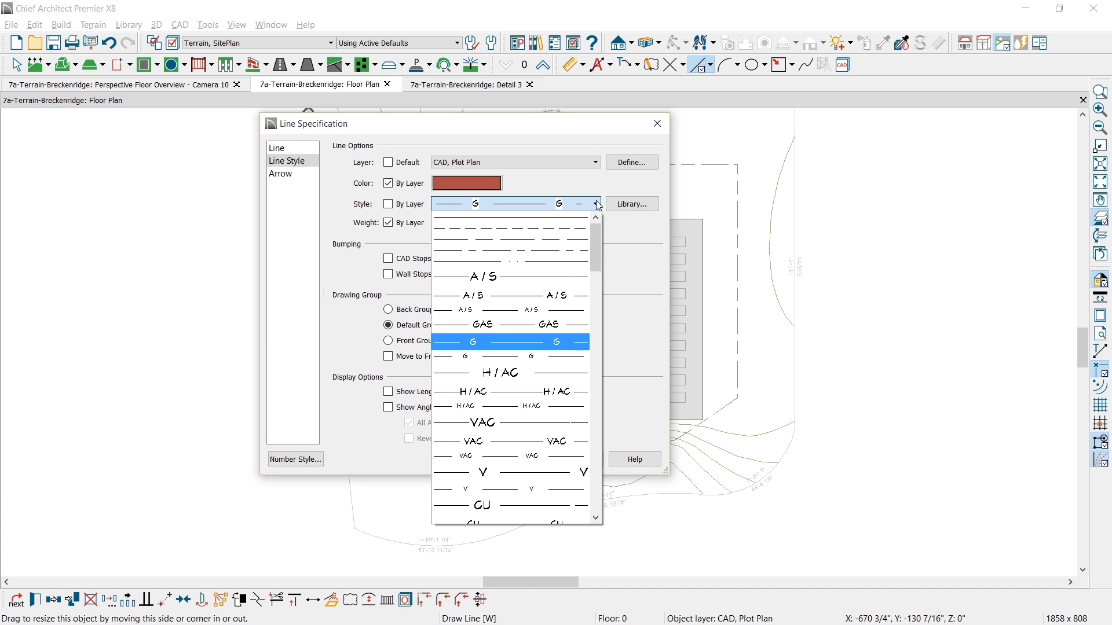
left_click(501, 344)
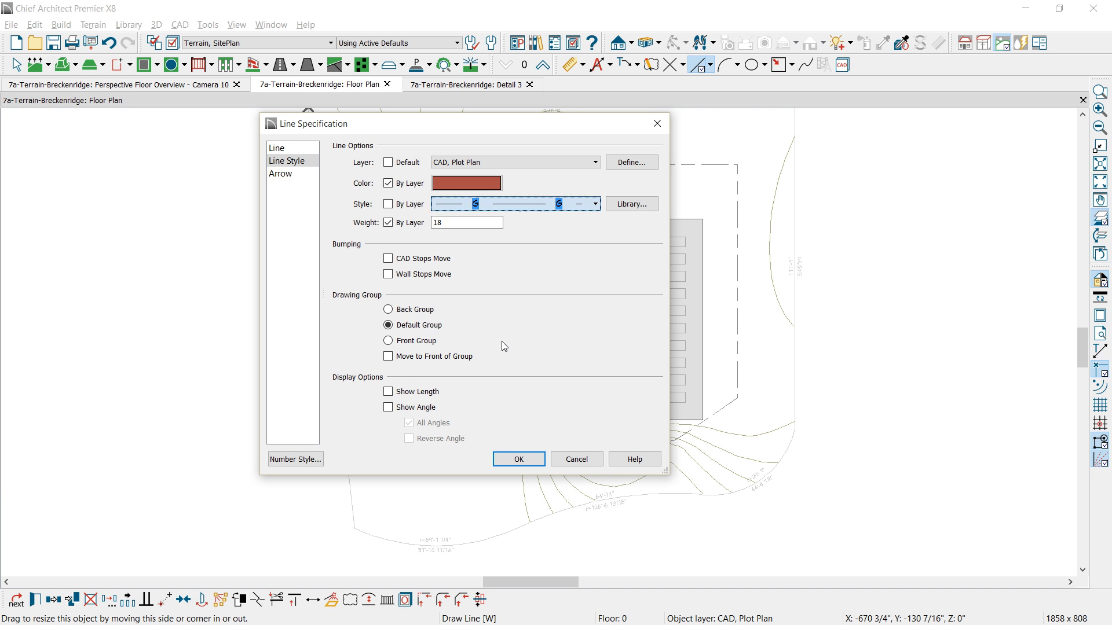
left_click(513, 460)
key("space")
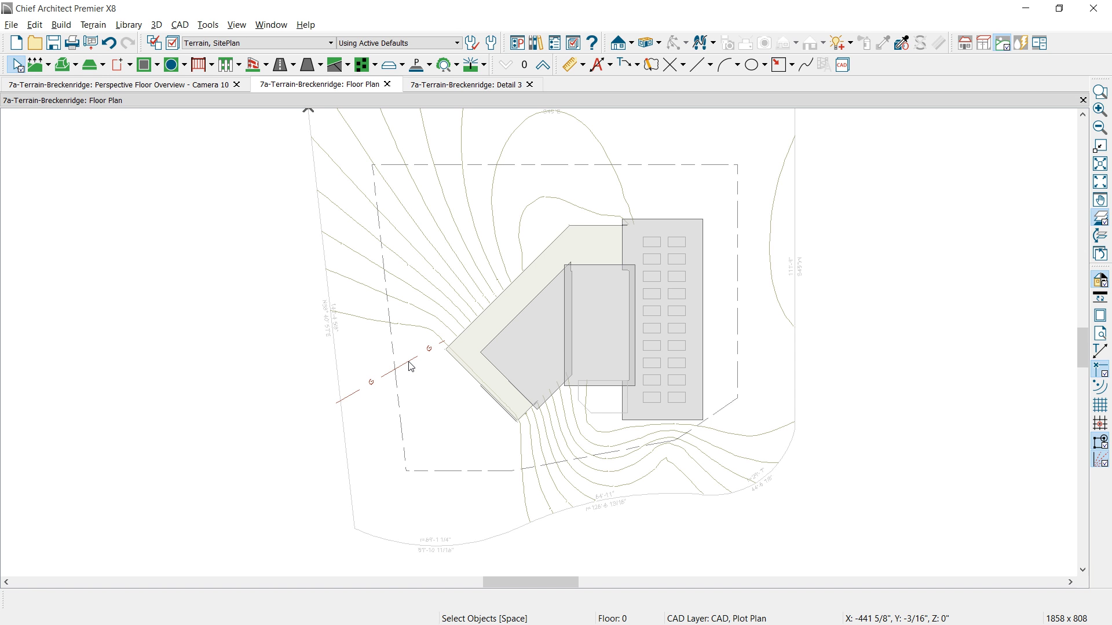
Place a callout at the gas line's southwest end with a red custom outline colour.
left_click(637, 66)
left_click(643, 152)
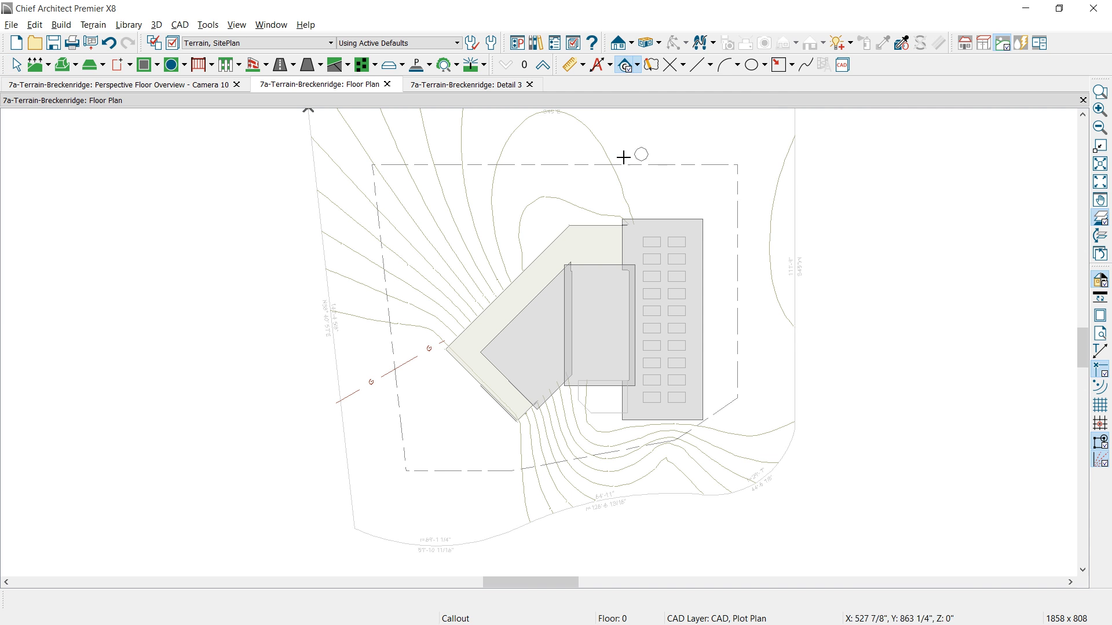
double_click(322, 404)
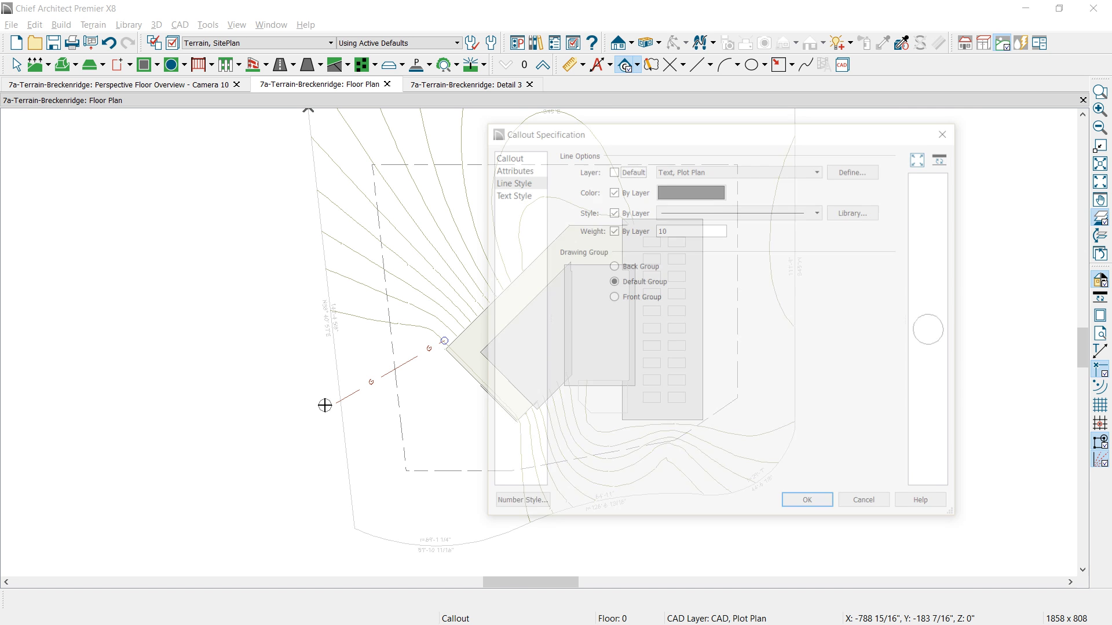
left_click(702, 191)
left_click(559, 379)
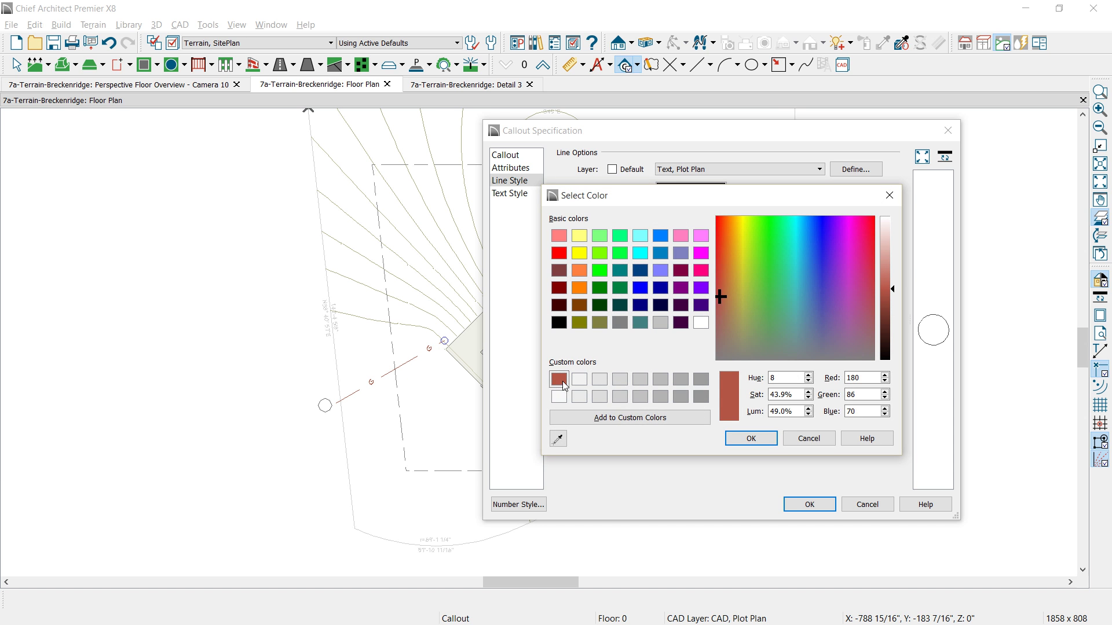
left_click(751, 439)
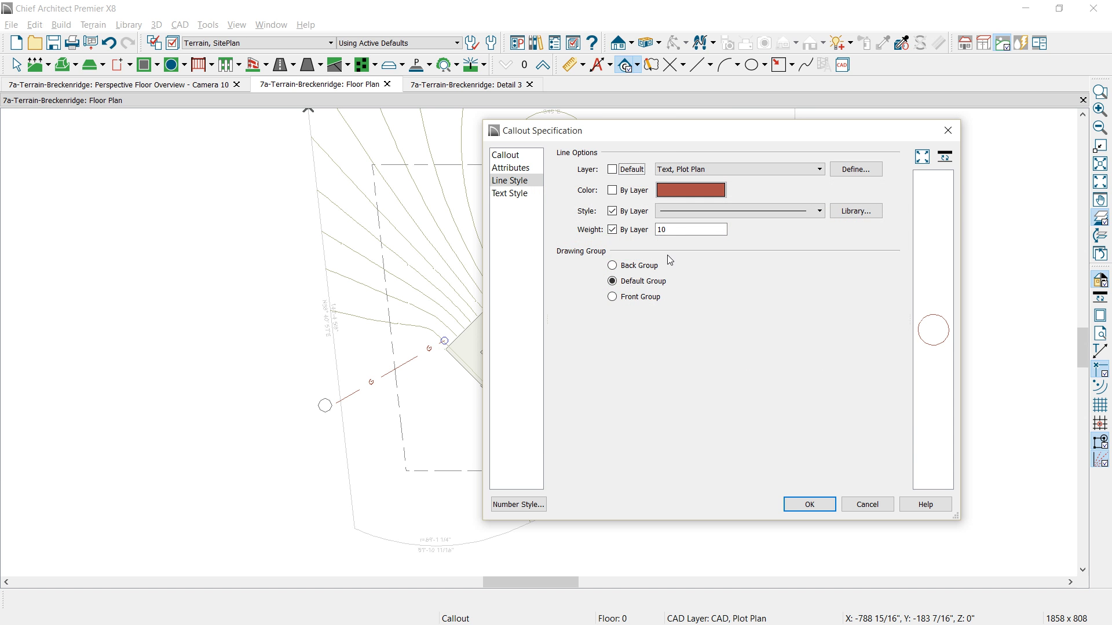
Give the callout text a custom style with 24 character height in red.
left_click(524, 193)
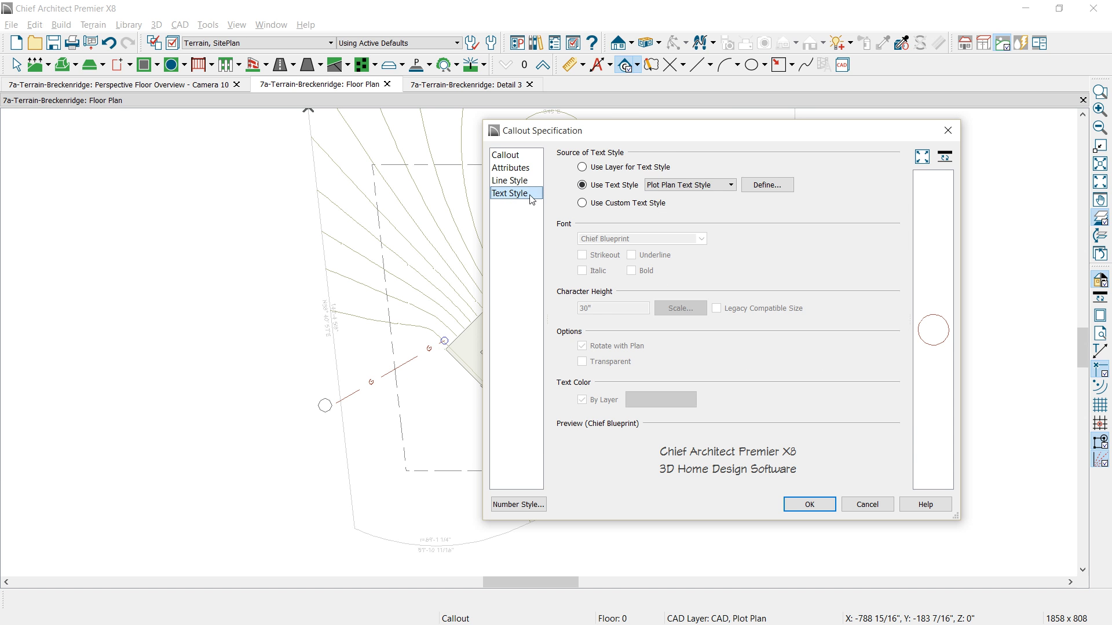
left_click(601, 205)
left_click_drag(605, 308, 554, 310)
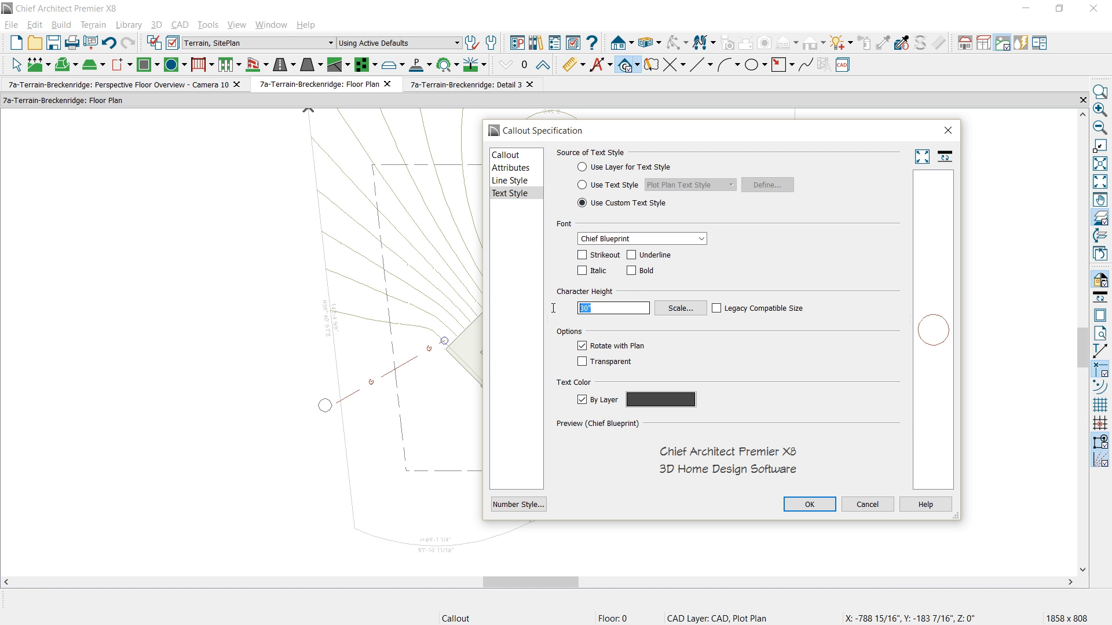
type("24")
left_click(654, 400)
left_click(558, 379)
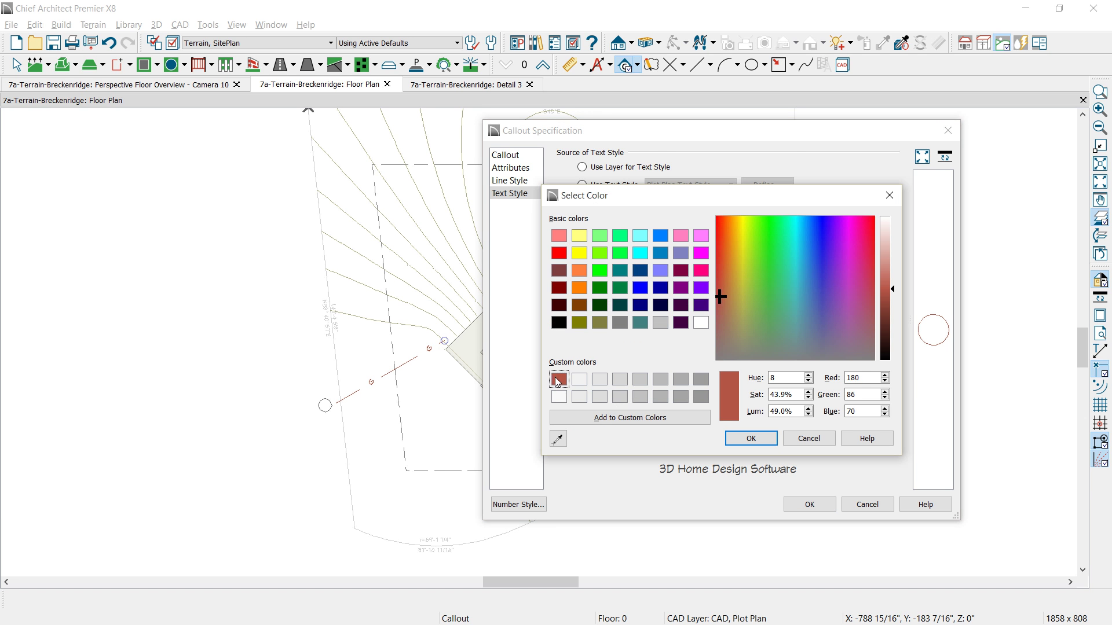
left_click(756, 440)
Make the callout a square labelled 'G'.
left_click(532, 158)
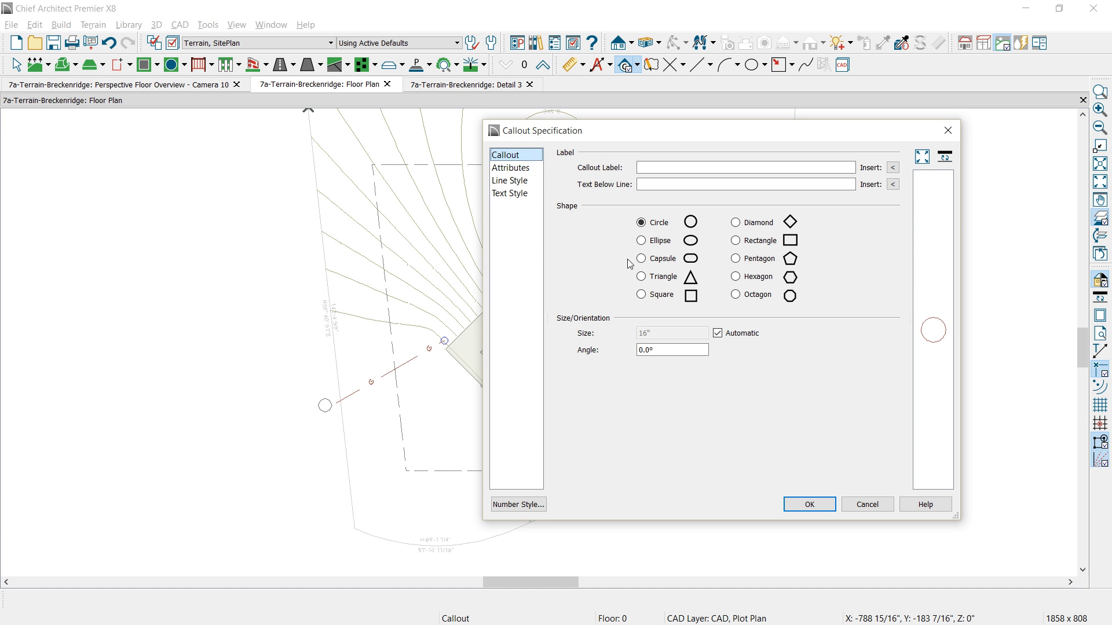
left_click(641, 294)
type("G")
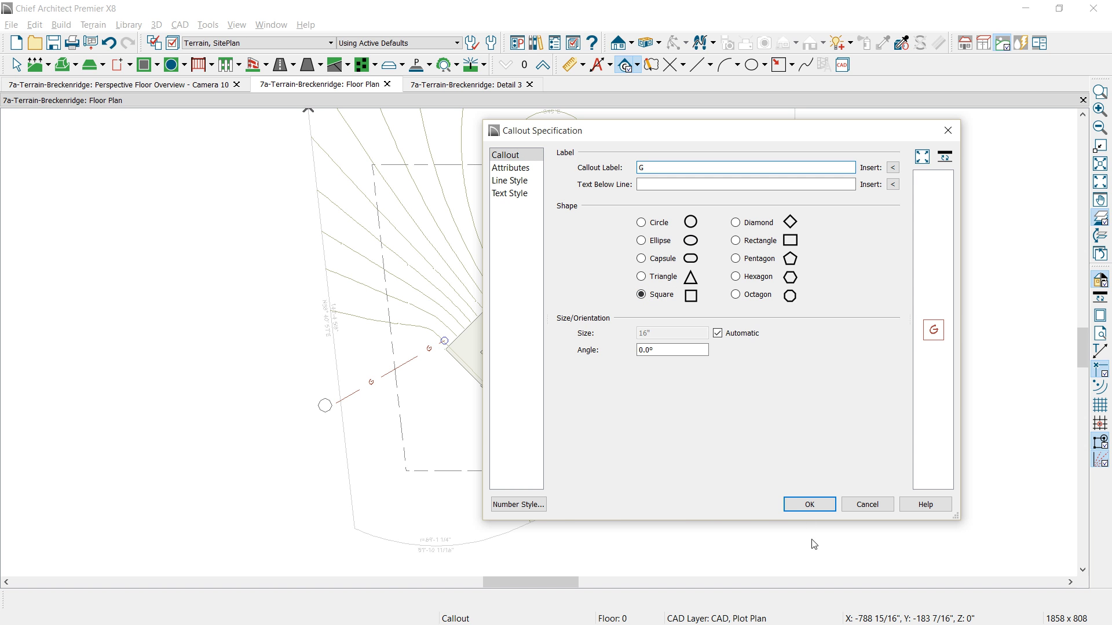
left_click(806, 506)
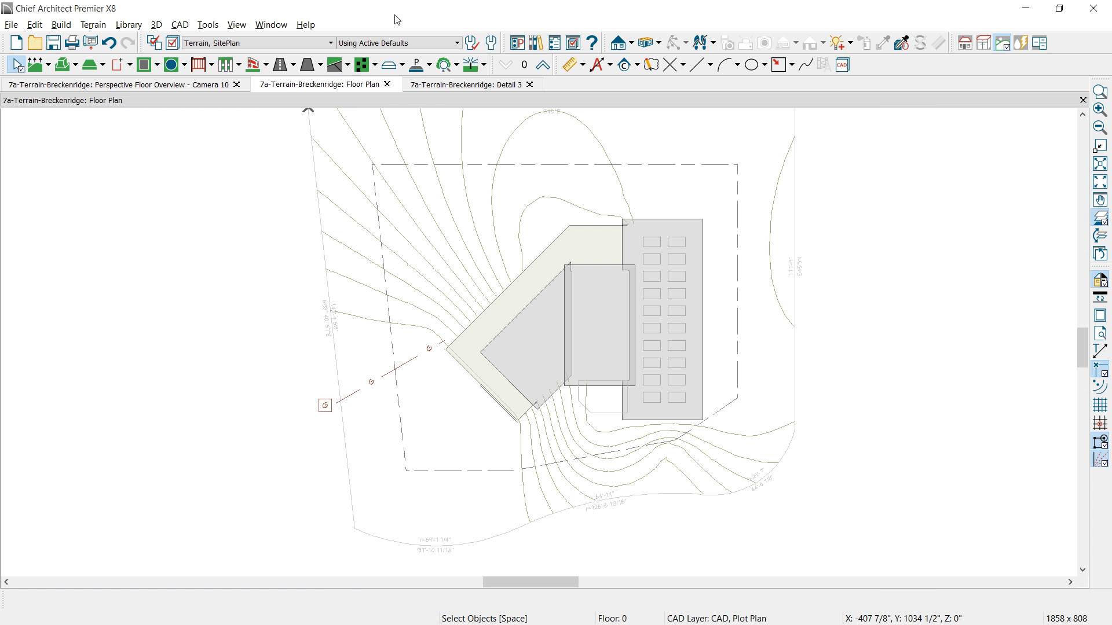
Copy the gas line and its G callout to the lower right, south of the house.
left_click(335, 402)
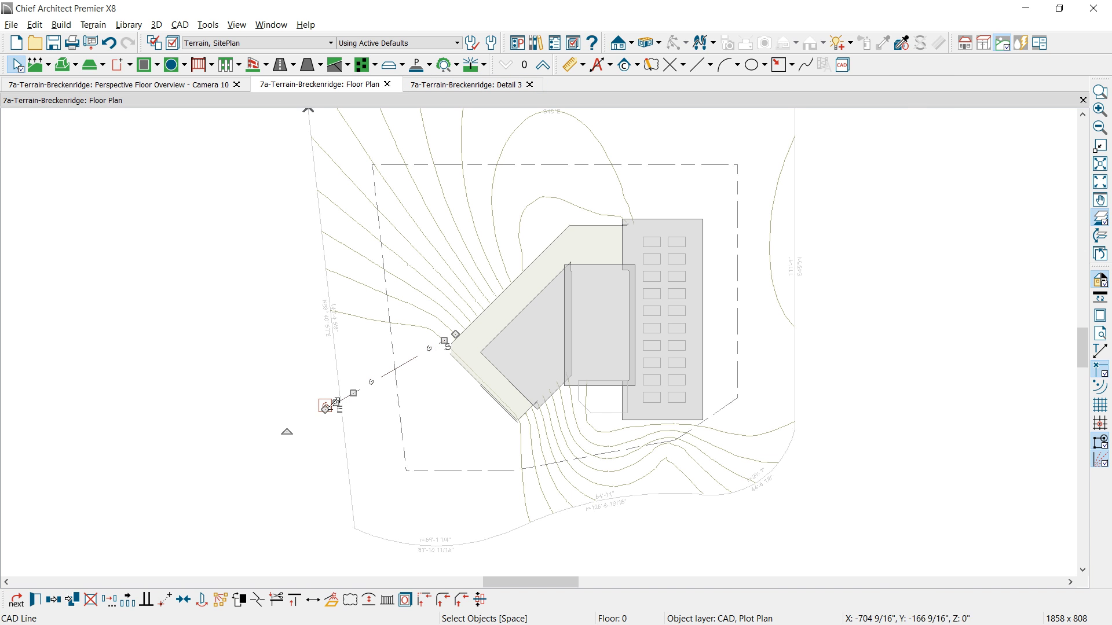
left_click(324, 405, "shift")
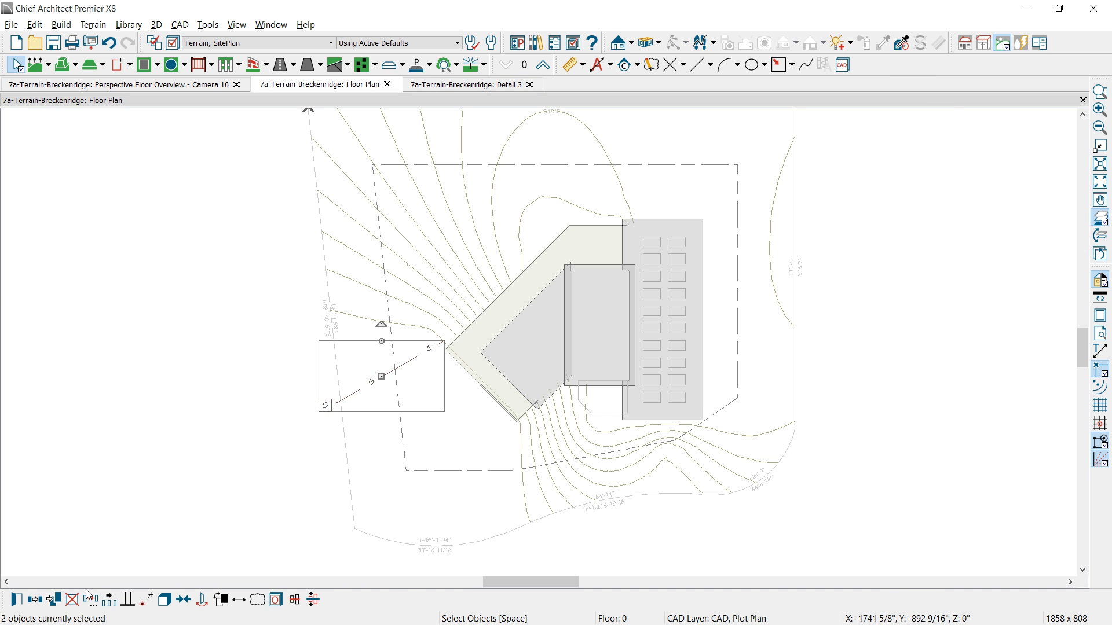
left_click(35, 599)
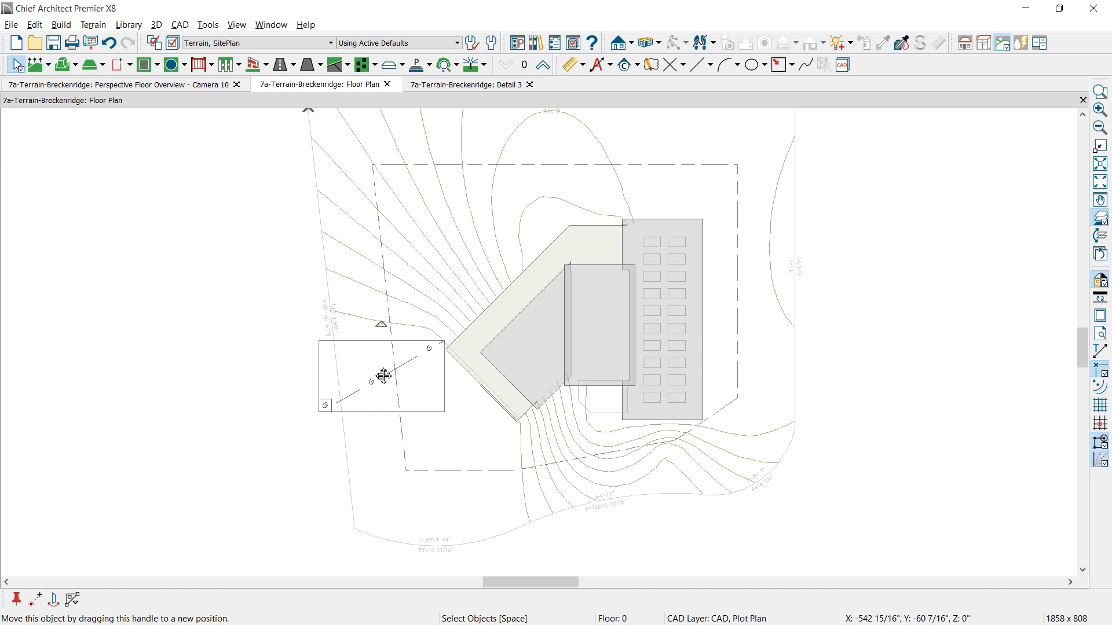
left_click_drag(384, 376, 724, 453)
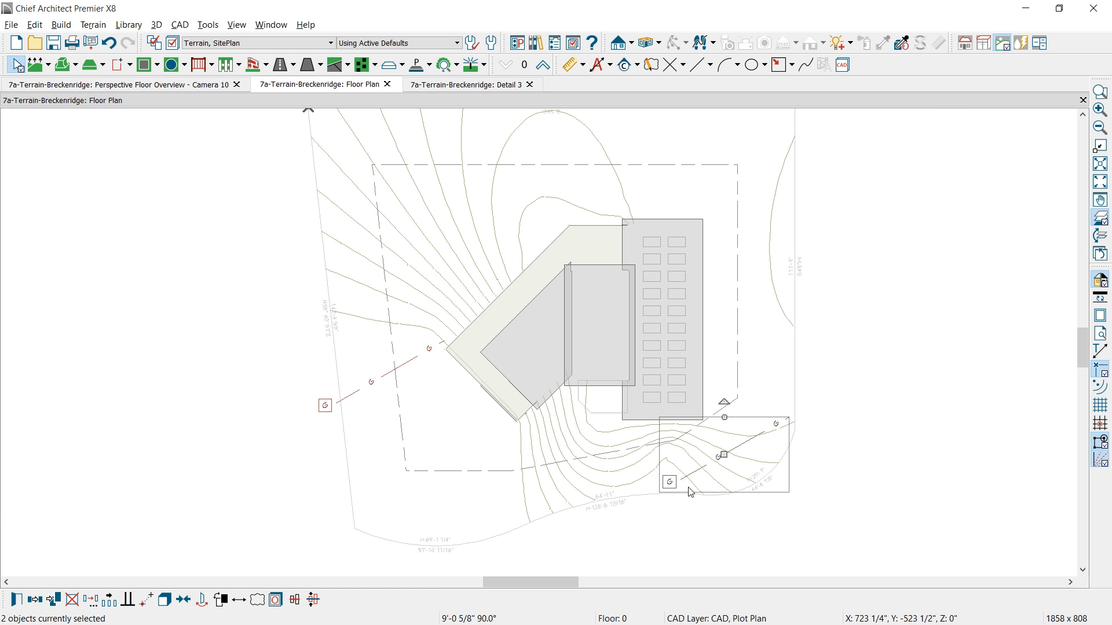
key("ctrl+z")
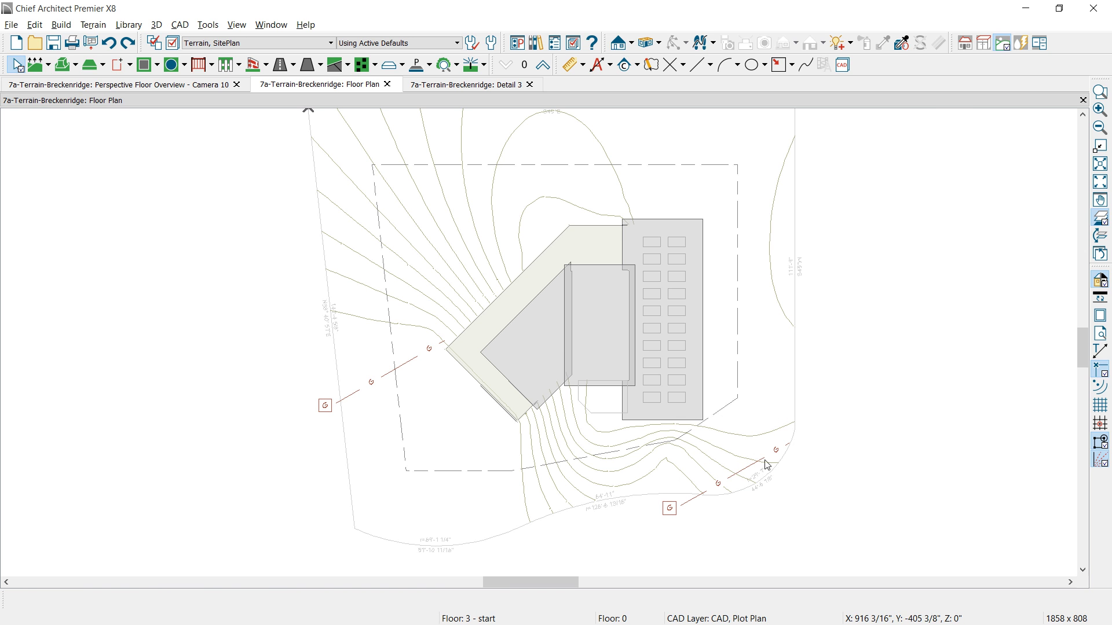
Reshape the copied line to run from the south edge up toward the house.
left_click(787, 445)
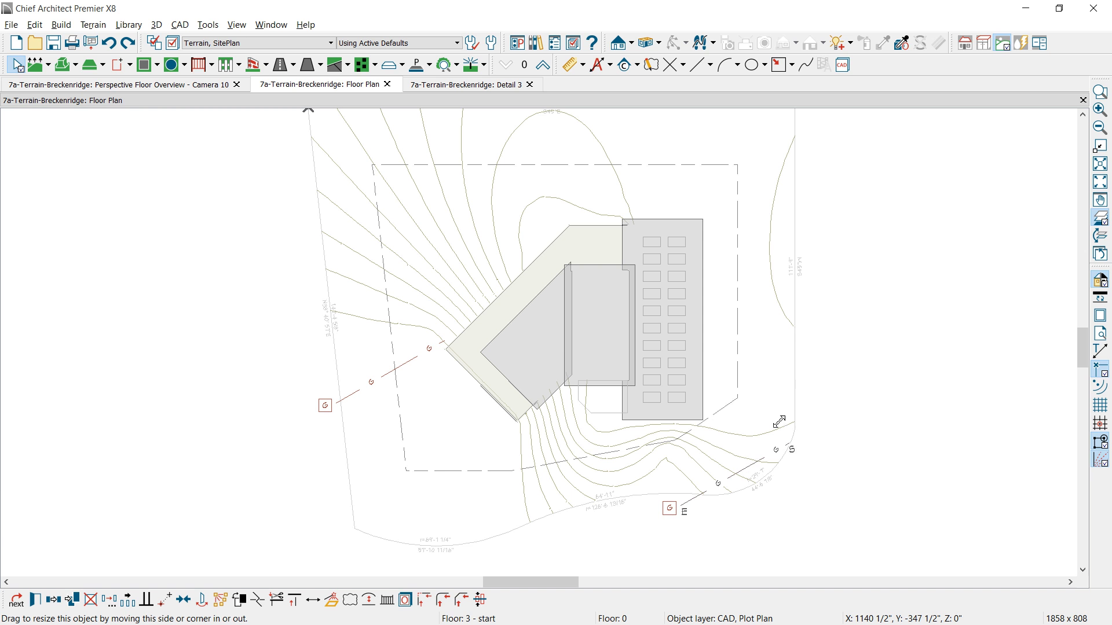
left_click_drag(740, 390, 713, 390)
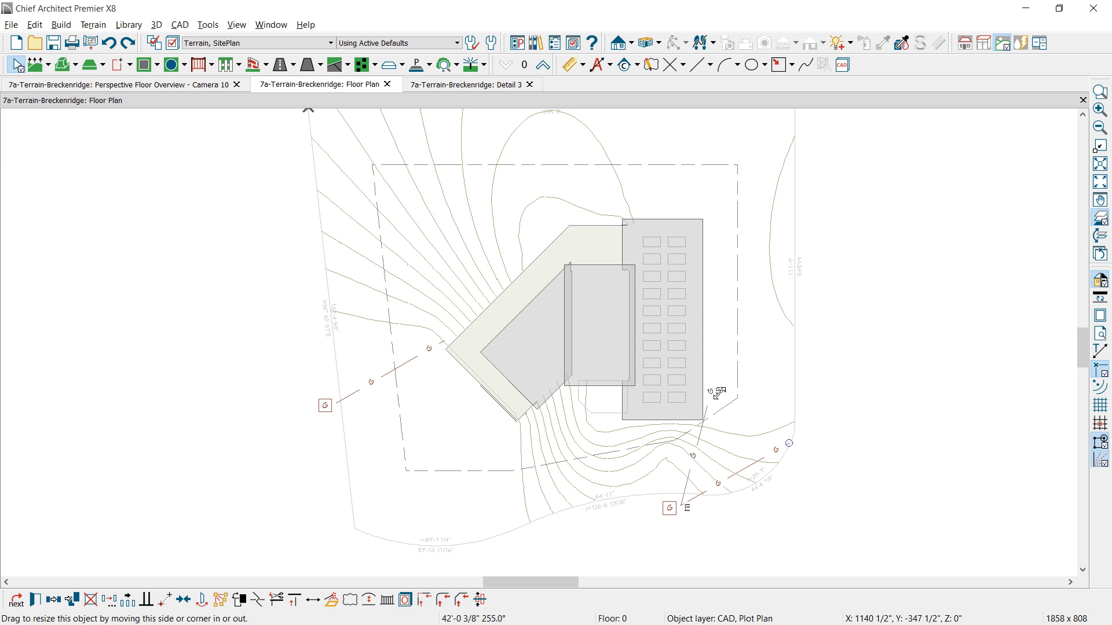
left_click_drag(682, 506, 677, 496)
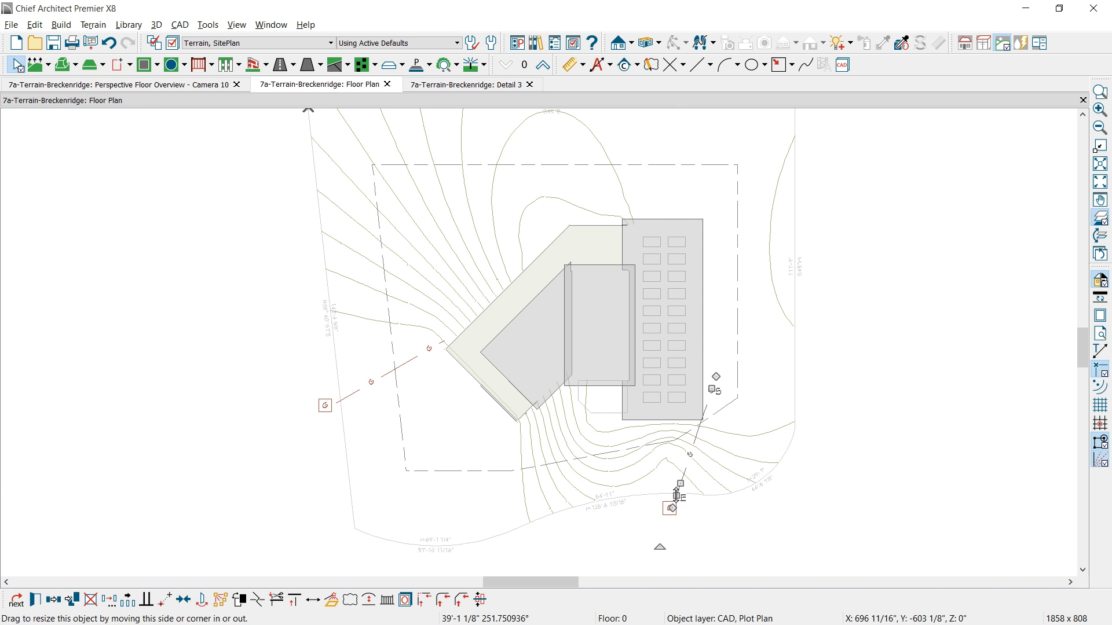
double_click(676, 496)
left_click(595, 204)
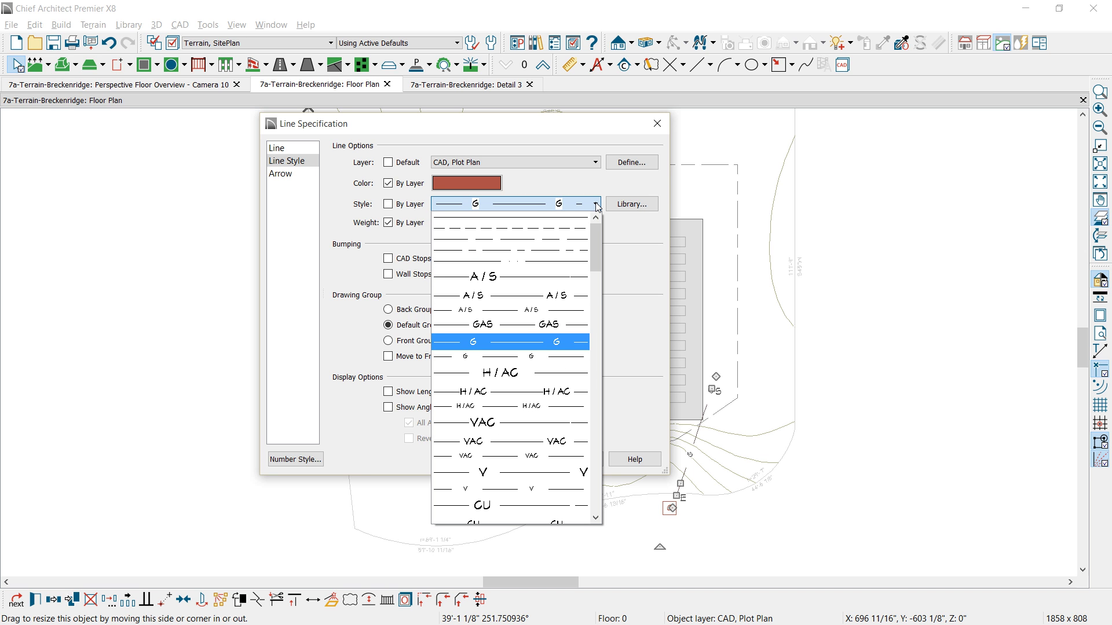
Set the south line to the D/P drain line style.
key("Down")
key("Down")
key("Down")
key("Down")
key("Down")
key("Down")
key("Down")
key("Down")
key("Down")
key("Down")
key("Down")
key("Down")
key("Down")
key("Down")
key("Down")
key("Down")
key("Down")
key("Down")
key("Down")
key("Down")
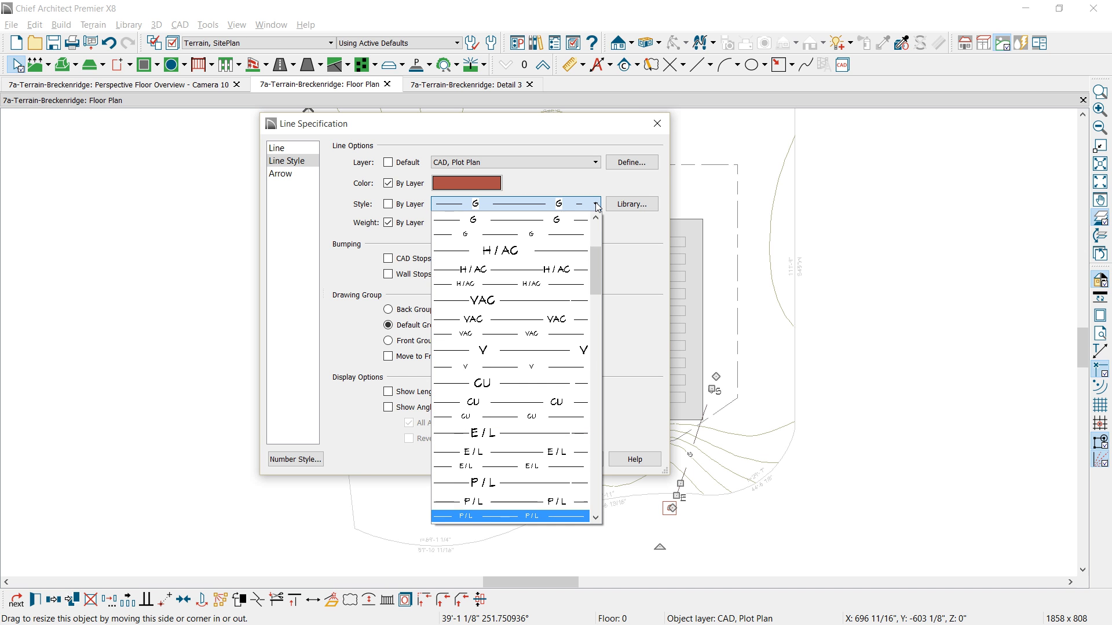
key("Down")
key("Down")
key("Down")
key("Down")
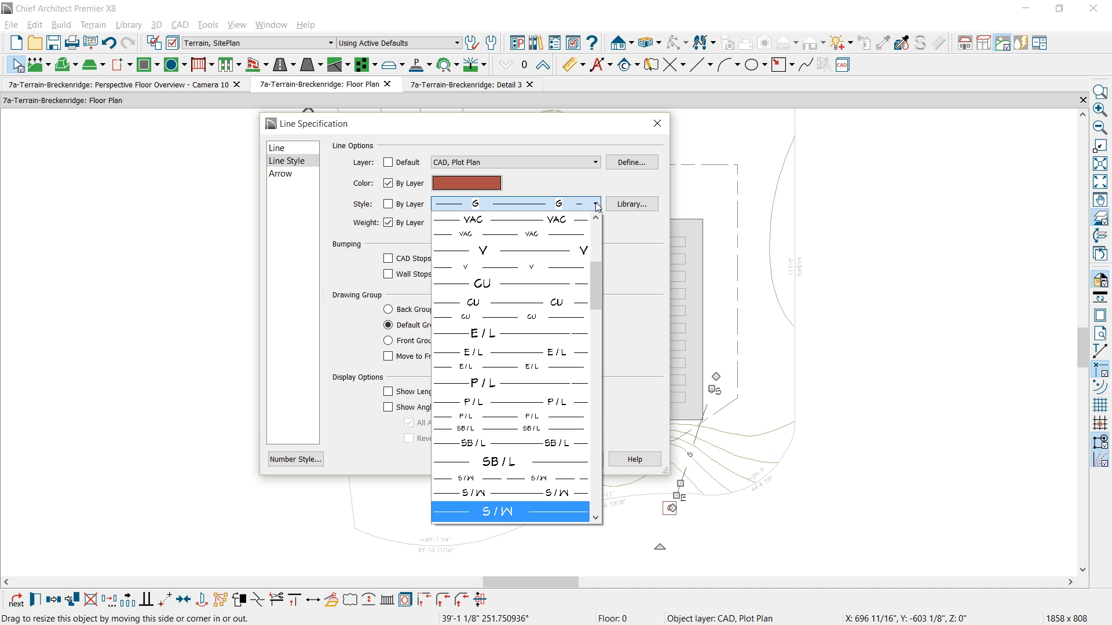
key("Down")
key("Down")
key("Down")
key("Down")
key("Down")
key("Return")
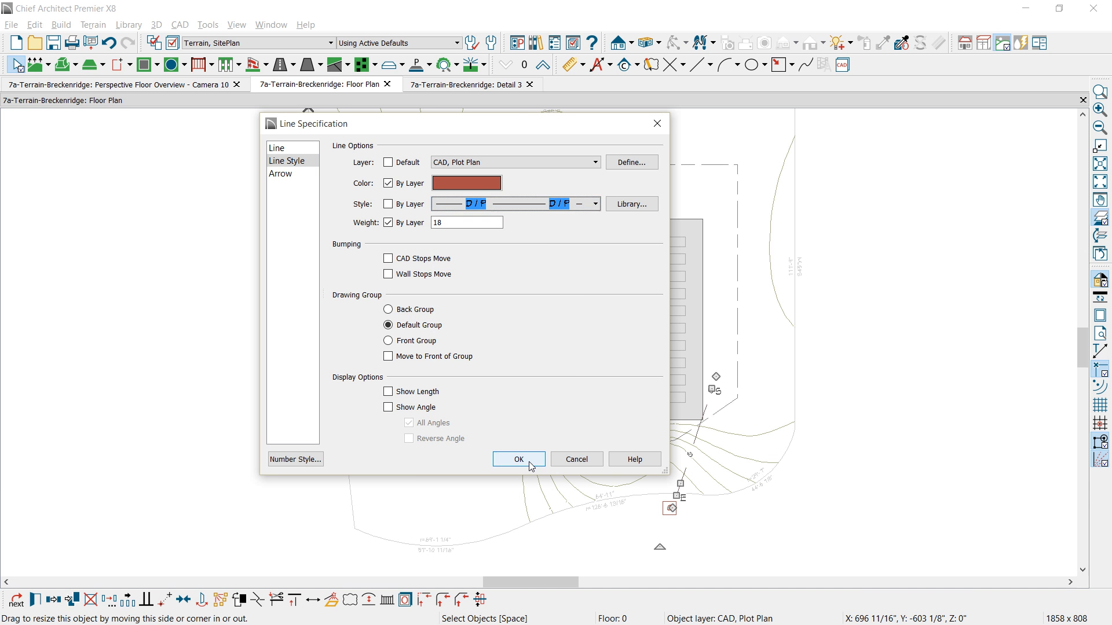
left_click(529, 461)
Relabel the lower callout from 'G' to 'D'.
double_click(670, 509)
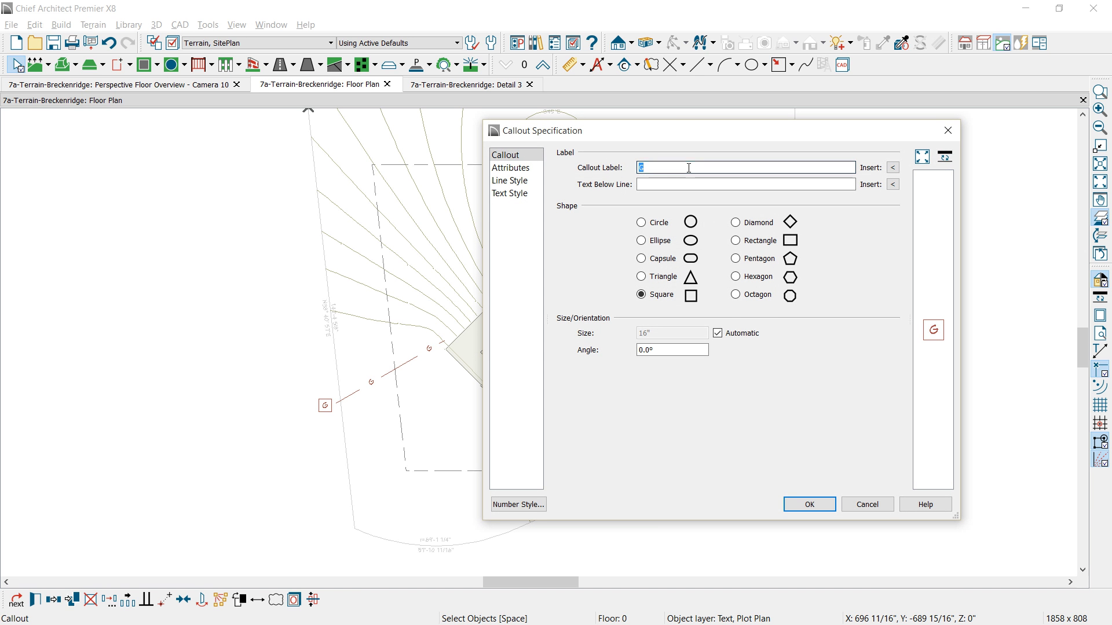
key("BackSpace")
type("D")
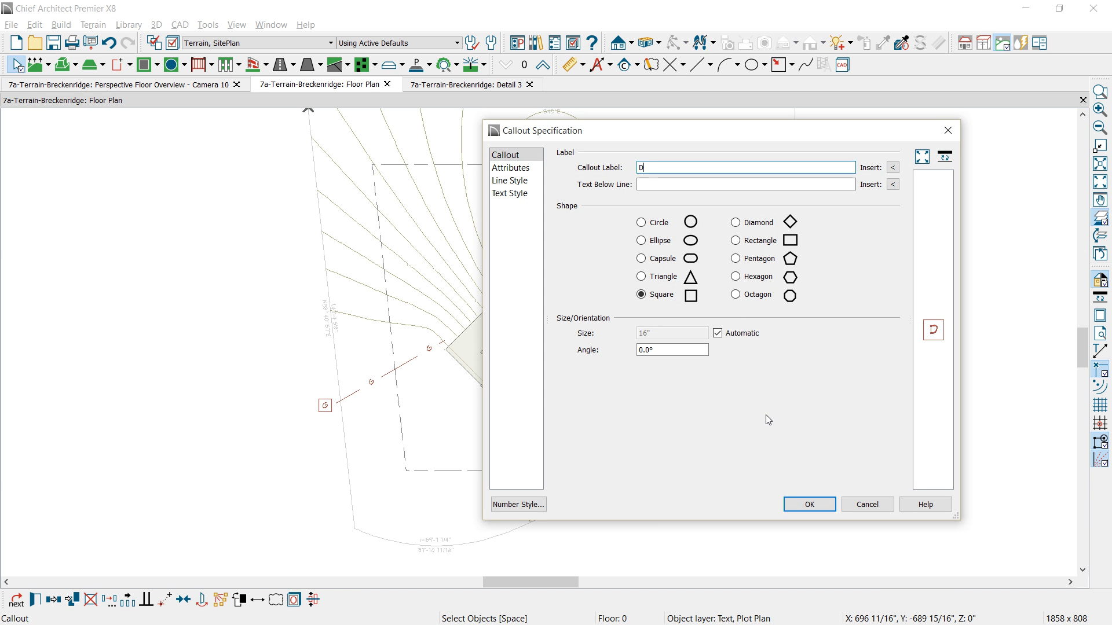
left_click(810, 505)
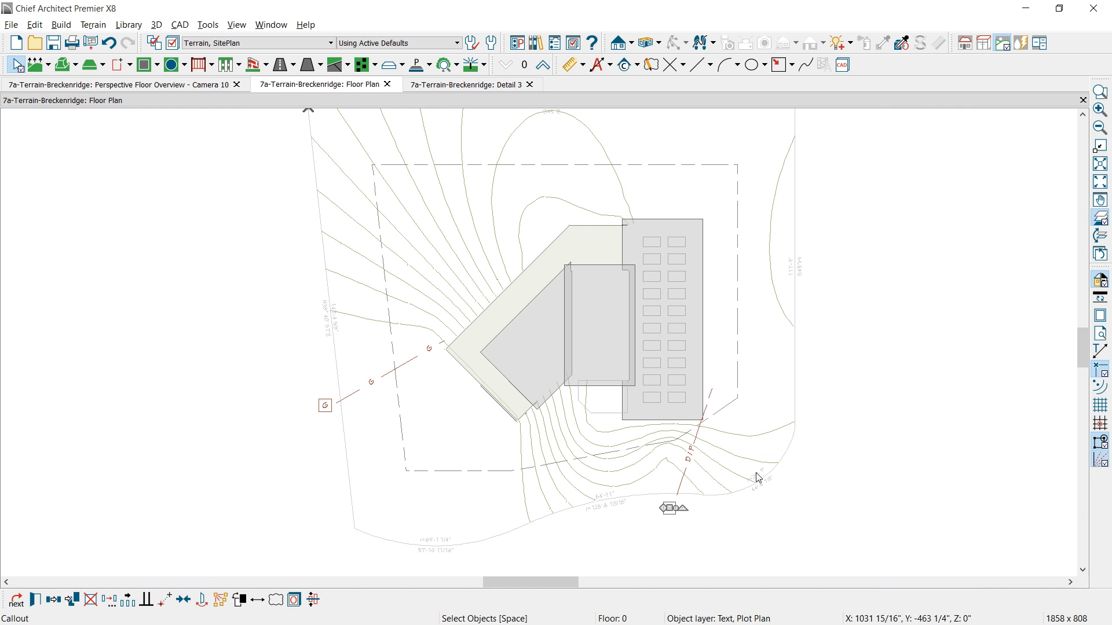
Start a rich text note beside the D callout in Chief Blueprint font, size 23.
left_click(637, 65)
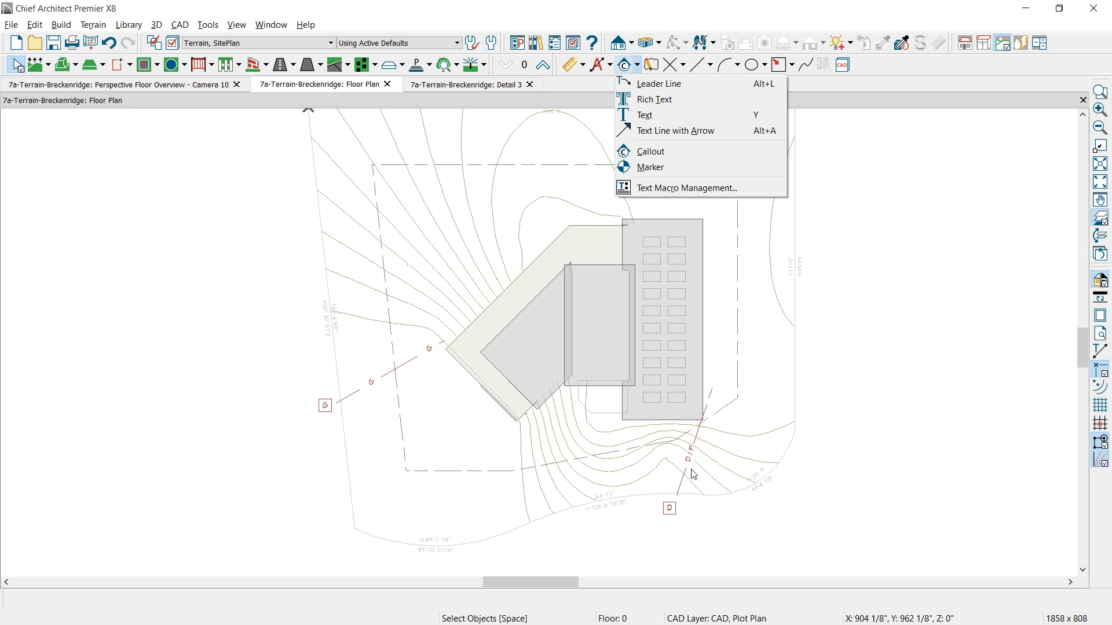
left_click(660, 100)
left_click(699, 506)
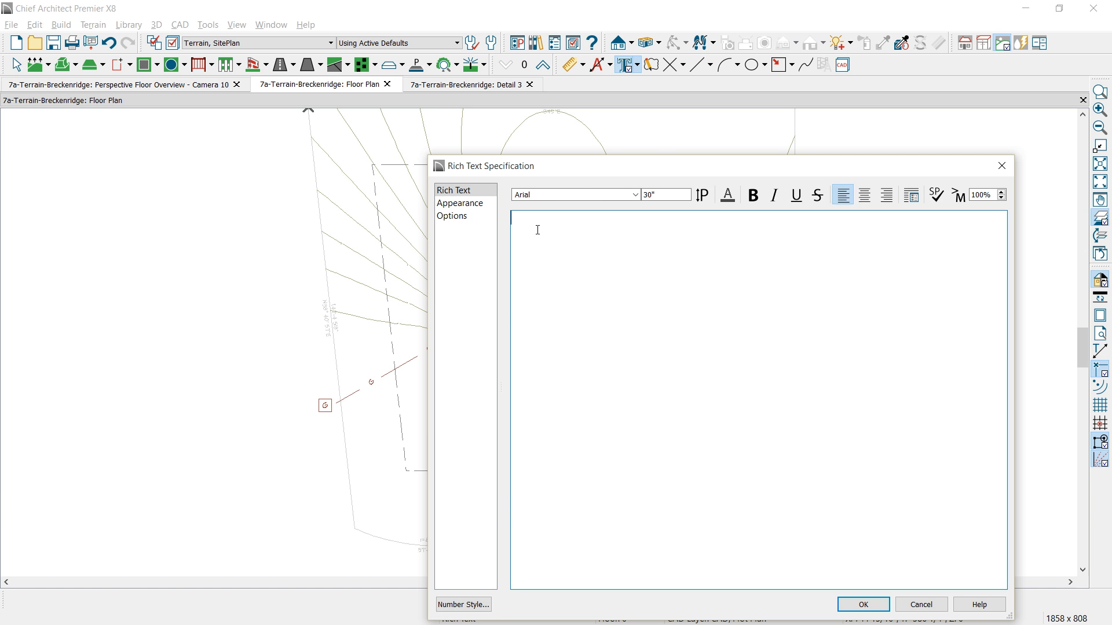
left_click(636, 195)
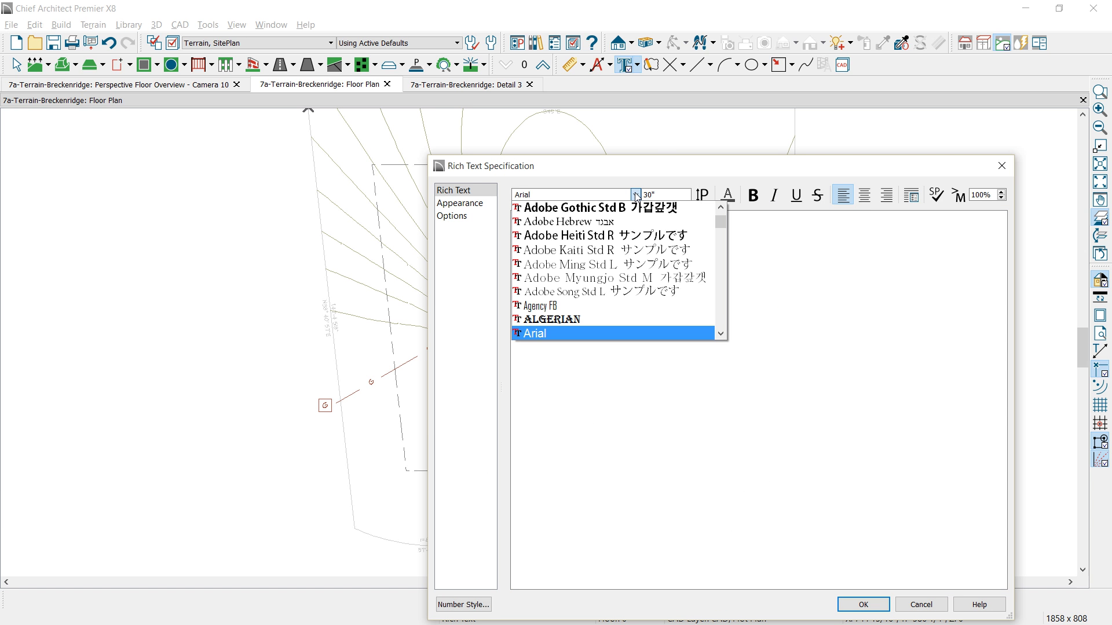
key("c")
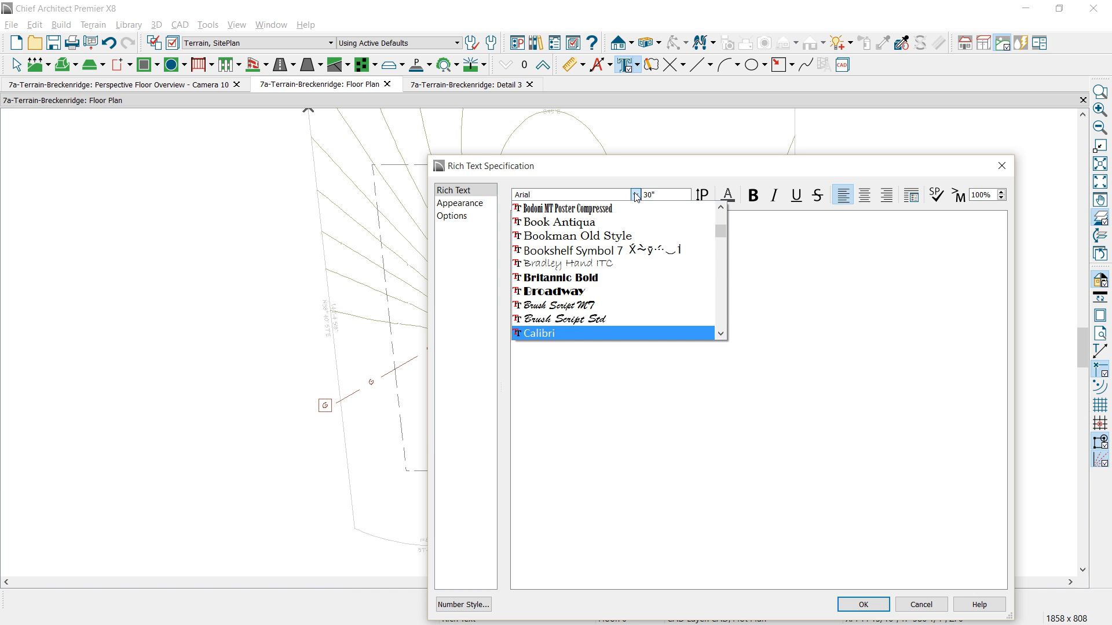
key("Down")
key("Down")
key("Down")
key("Down")
key("Down")
key("Down")
key("Down")
key("Down")
key("Down")
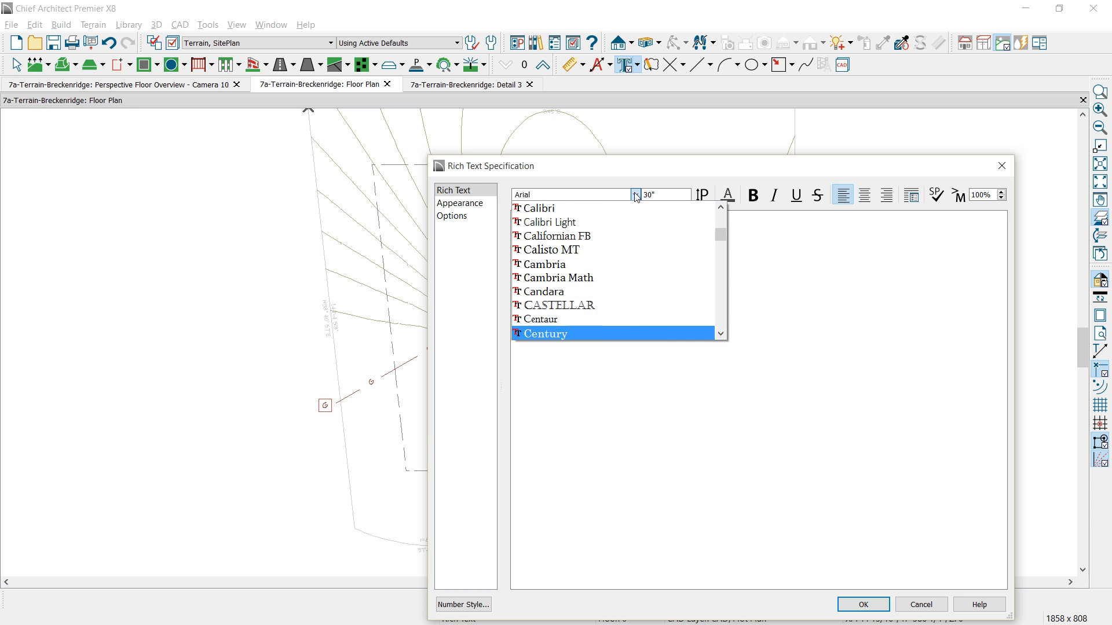
key("Down")
key("Down")
key("Down")
key("Down")
key("Down")
key("Down")
key("Up")
key("Return")
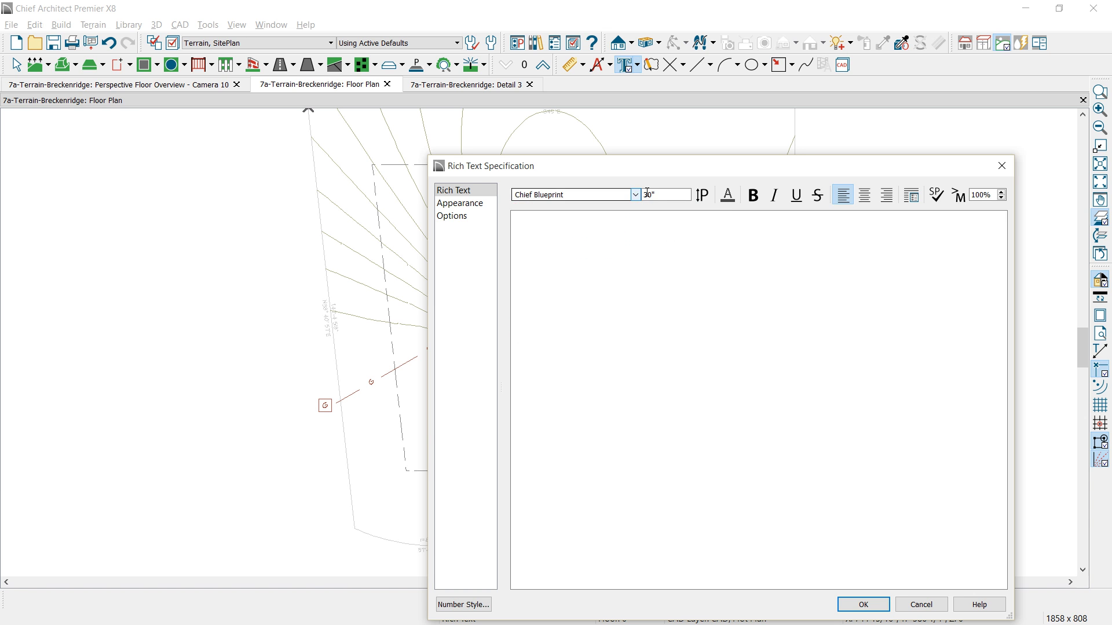
key("Tab")
type("23")
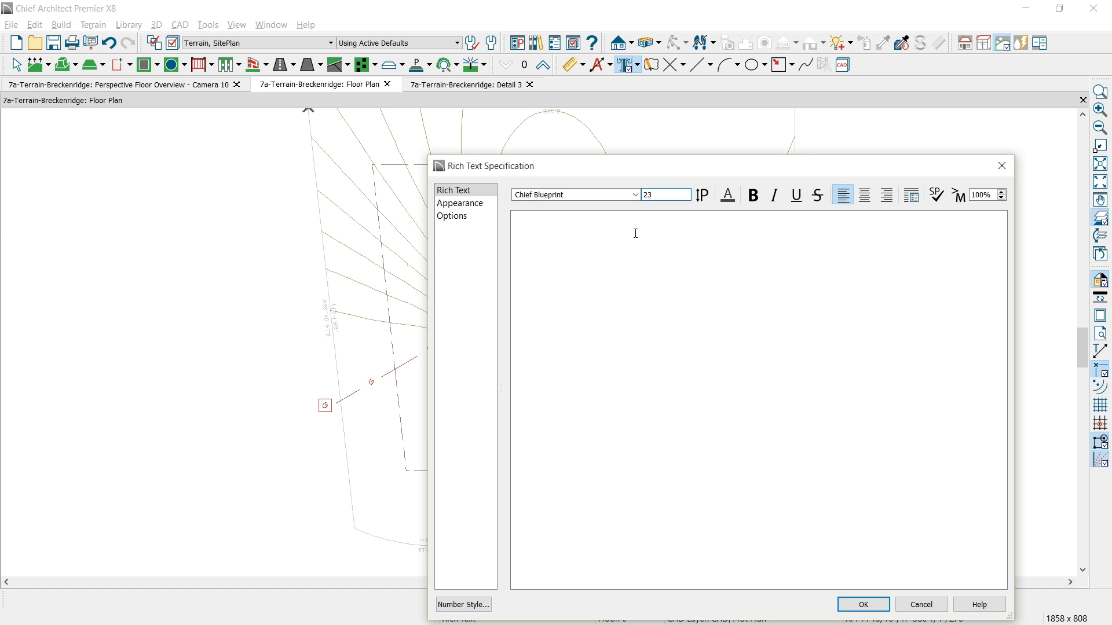
Paste the 4" PVC/HDPE roof-gutter drainage note text and place the note.
left_click(622, 235)
type("4\" PVC/HDPE PIPE (TYP. ALL) FROM ROOF GUTTERS FRENCH OR STREET DRAINAGE")
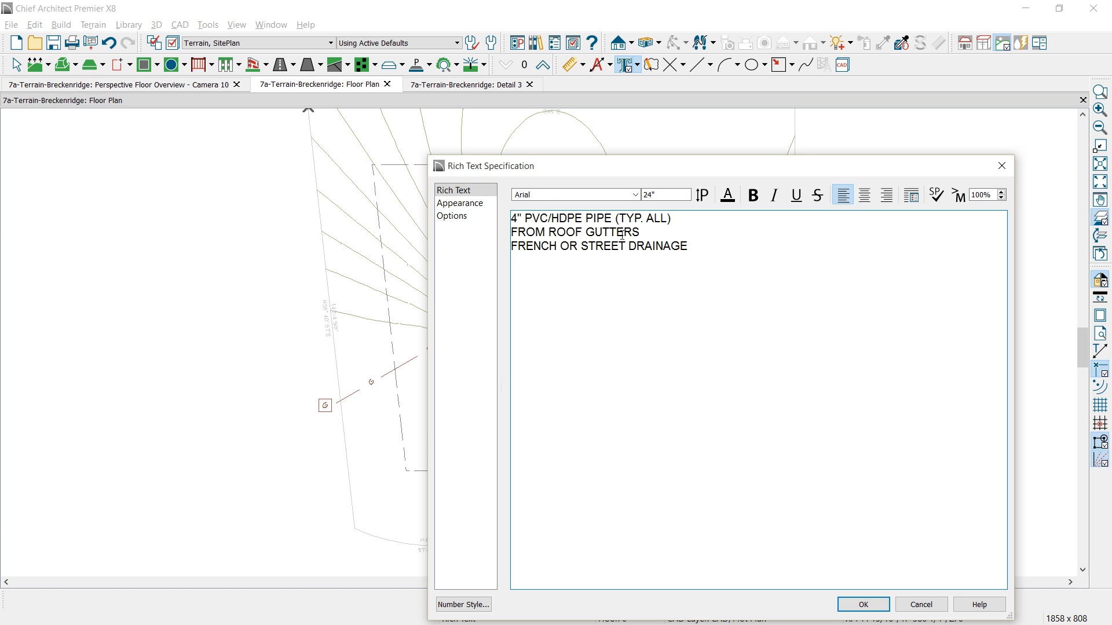
key("ctrl+a")
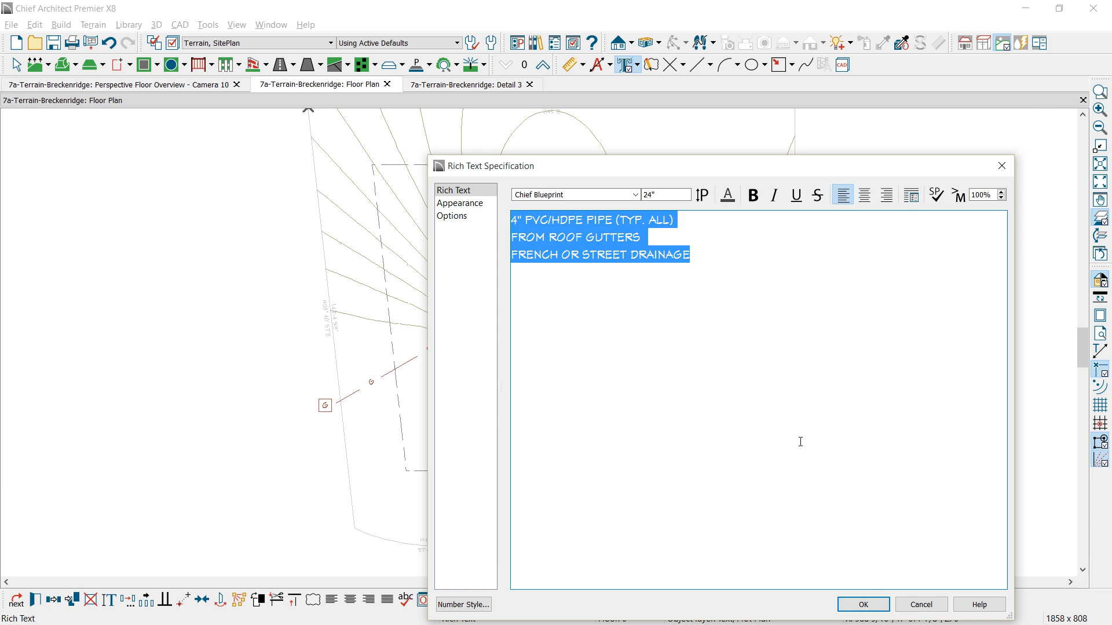
left_click(863, 604)
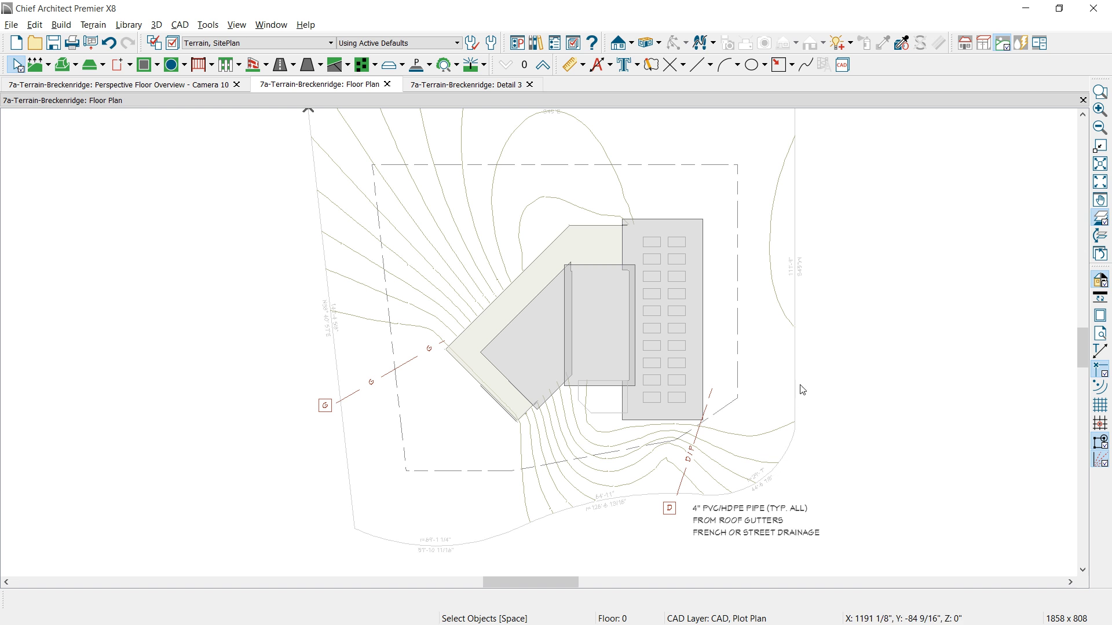
Turn on display of the Sun Angles, North Pointer layer, filtered by NORTH.
left_click(172, 43)
left_click(496, 93)
type("NORTH")
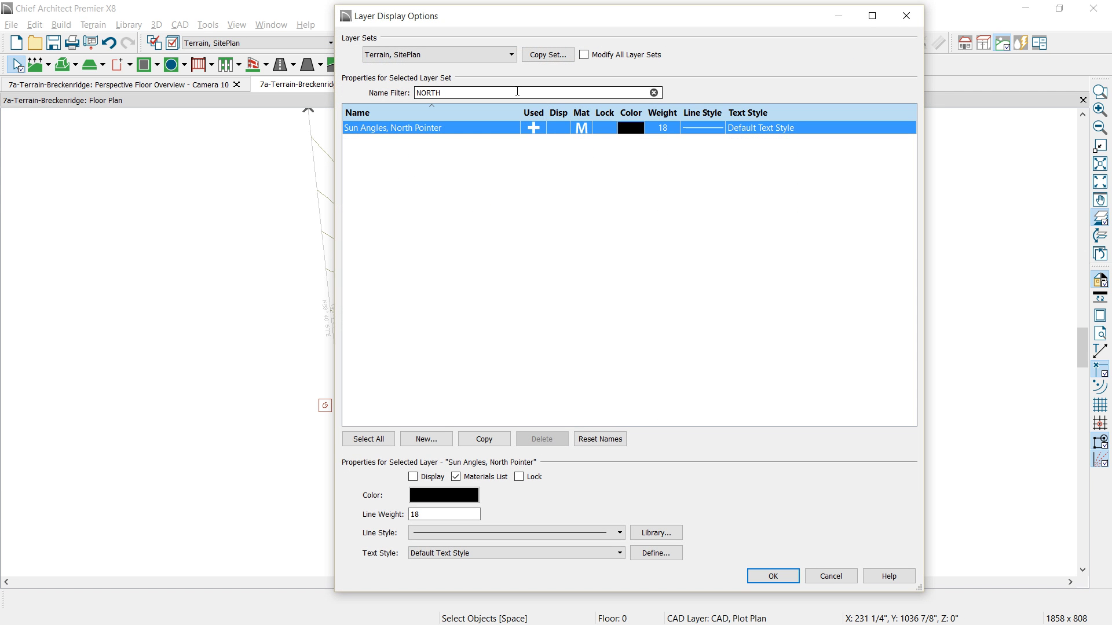
left_click(557, 127)
left_click(774, 575)
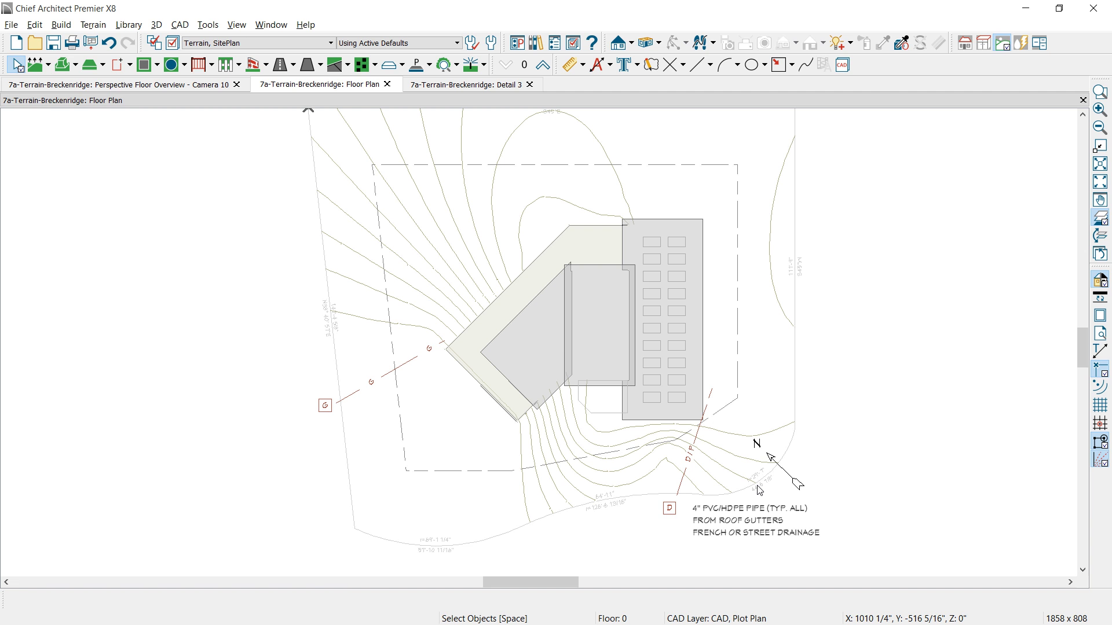
Check that the north pointer's angle is 135.0° and keep it unchanged.
left_click(791, 479)
double_click(791, 478)
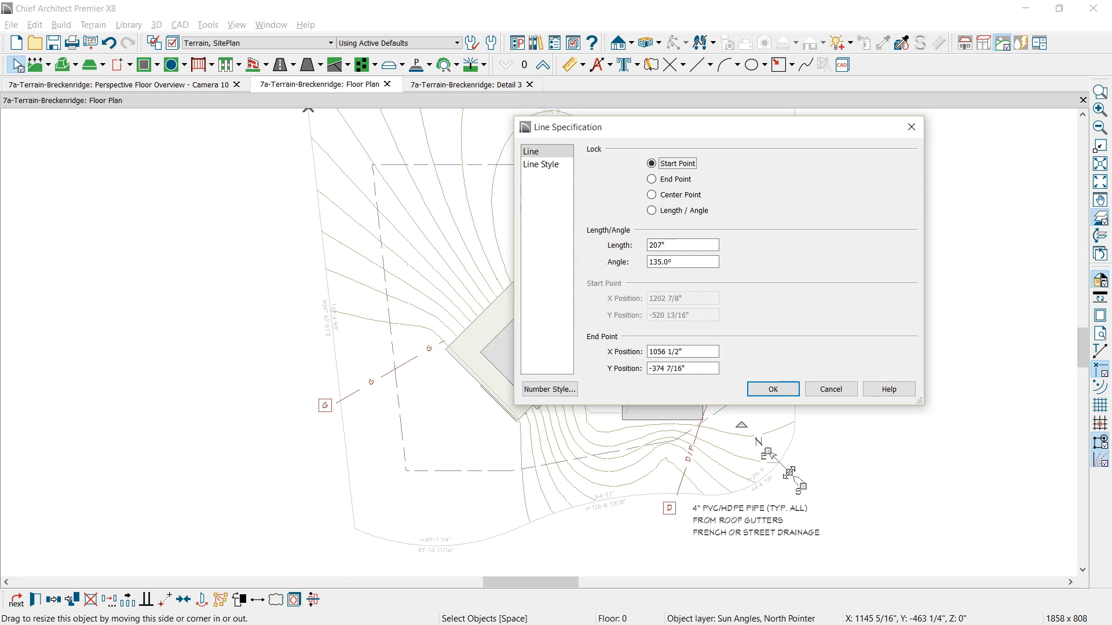
left_click(684, 259)
double_click(684, 259)
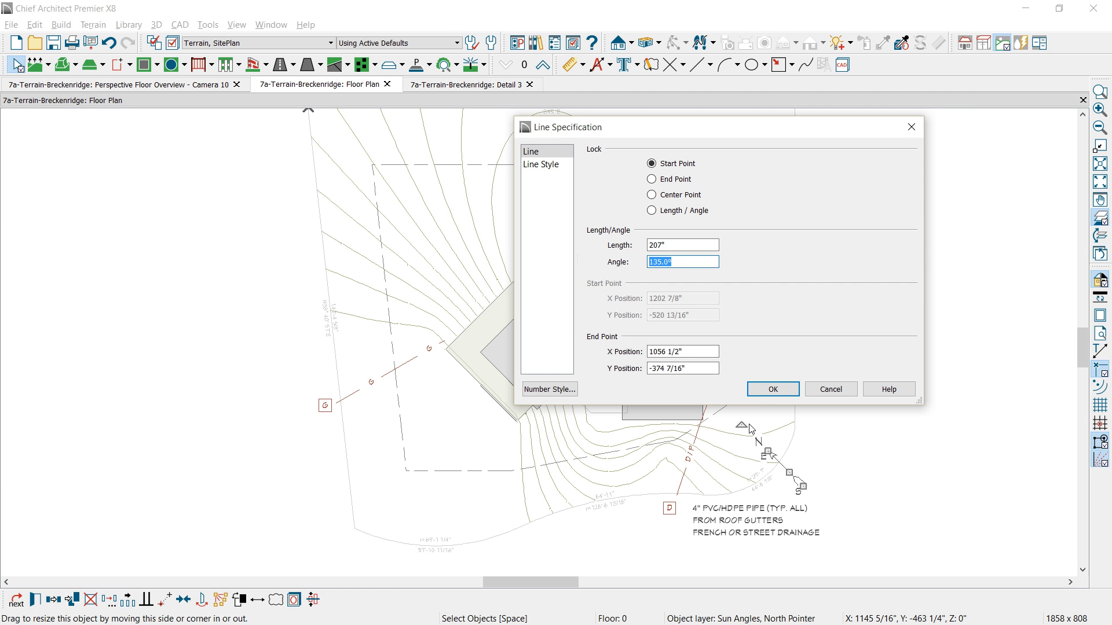
key("Return")
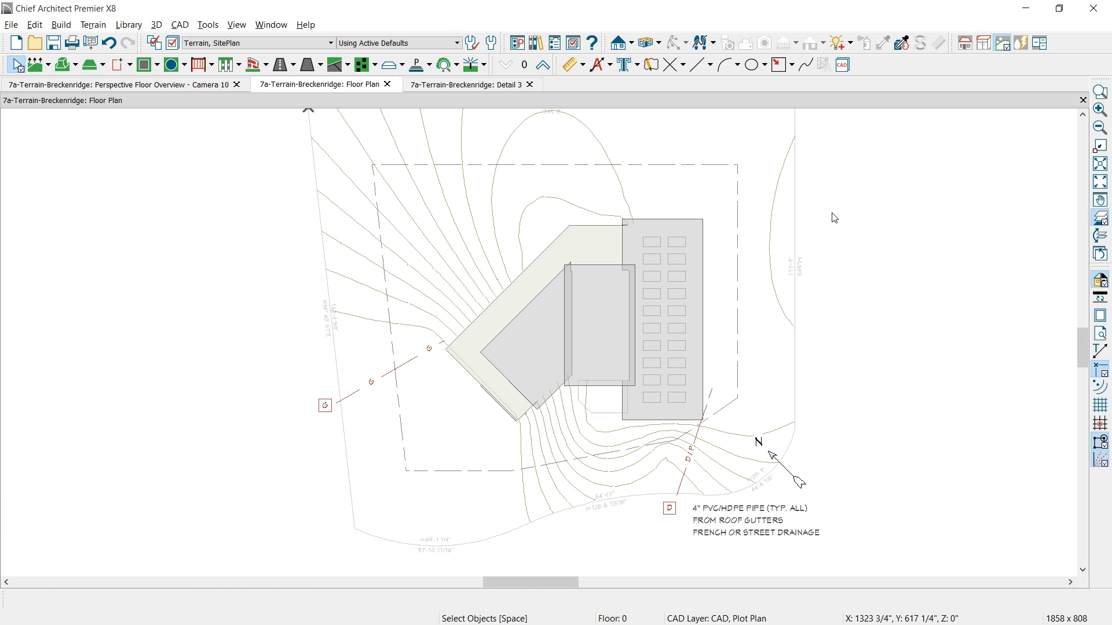
Place a sun angle on the site plan.
left_click(711, 65)
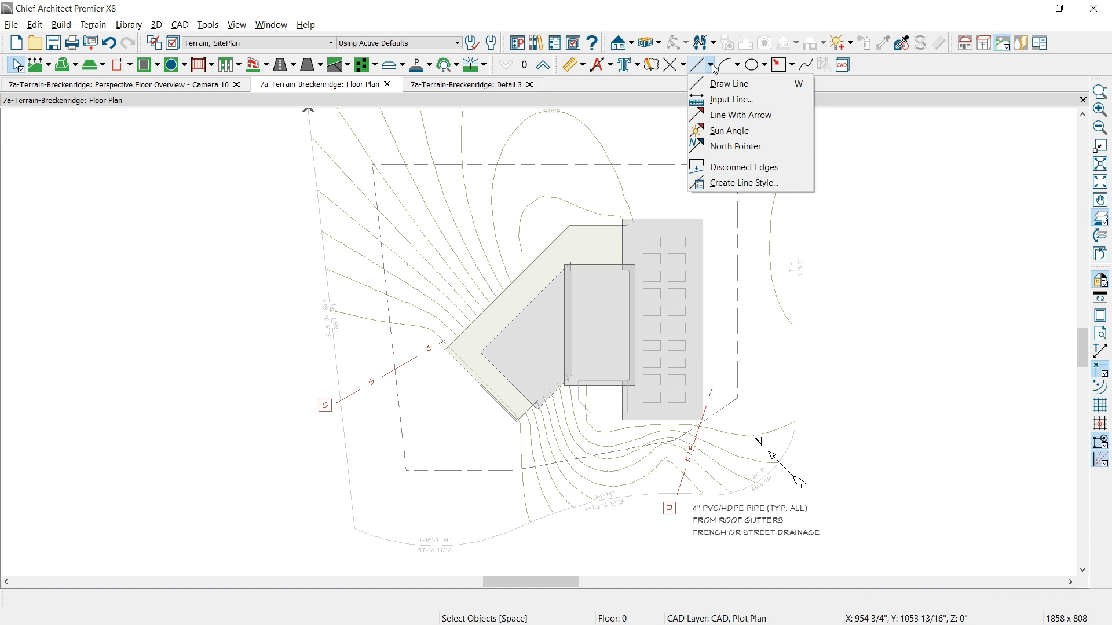
left_click(724, 132)
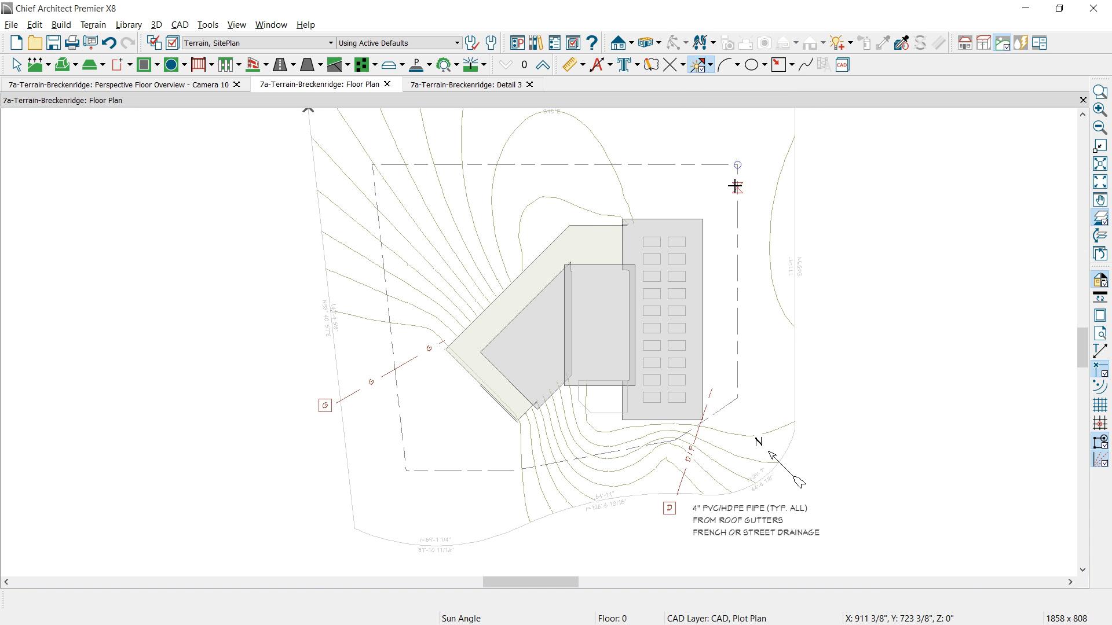
left_click(747, 168)
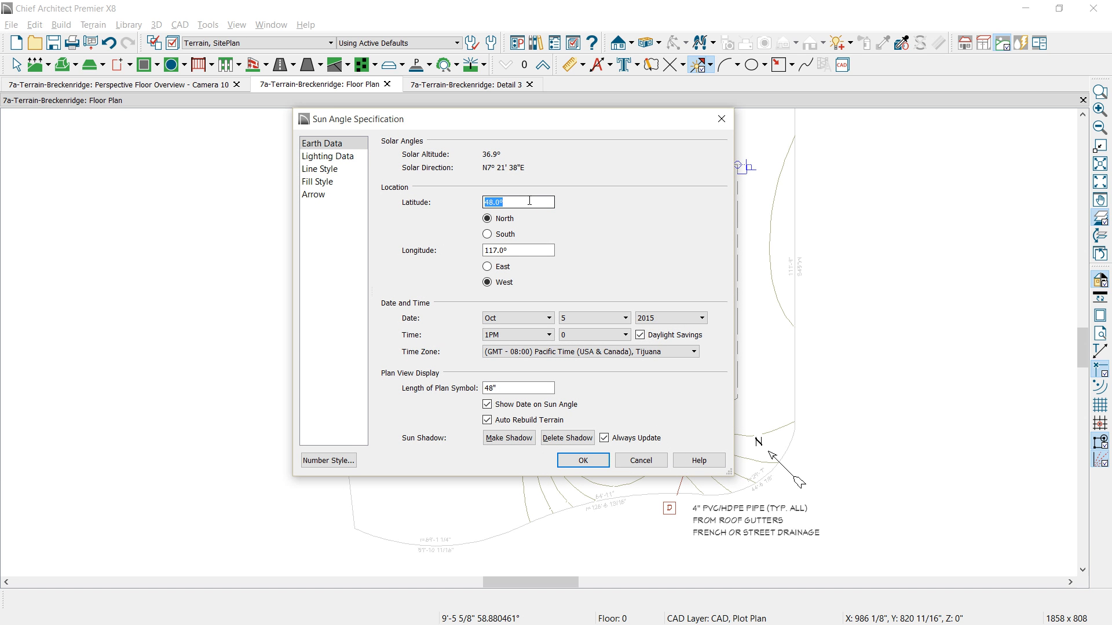
Set the sun angle to July 4 at 4PM and generate the house shadow.
left_click(549, 319)
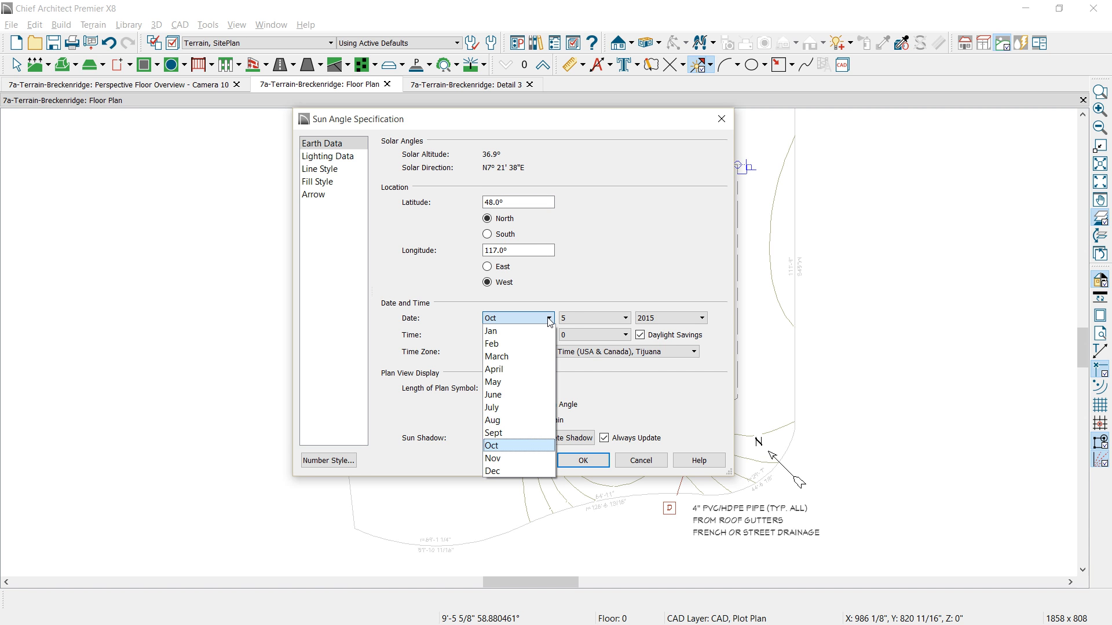
left_click(502, 407)
left_click(577, 319)
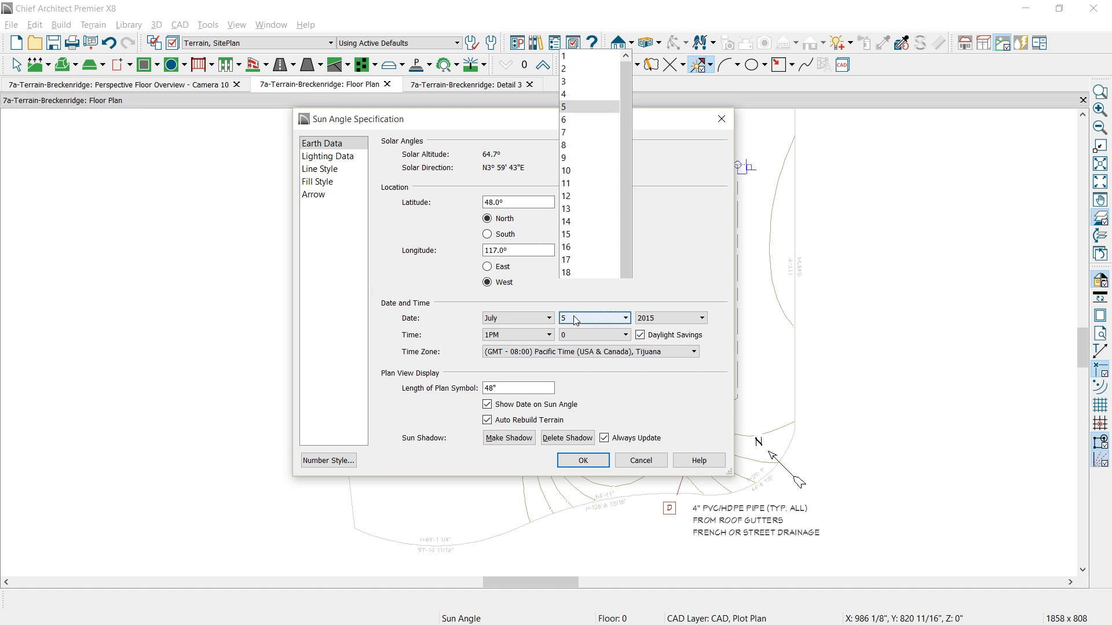
key("Up")
key("Tab")
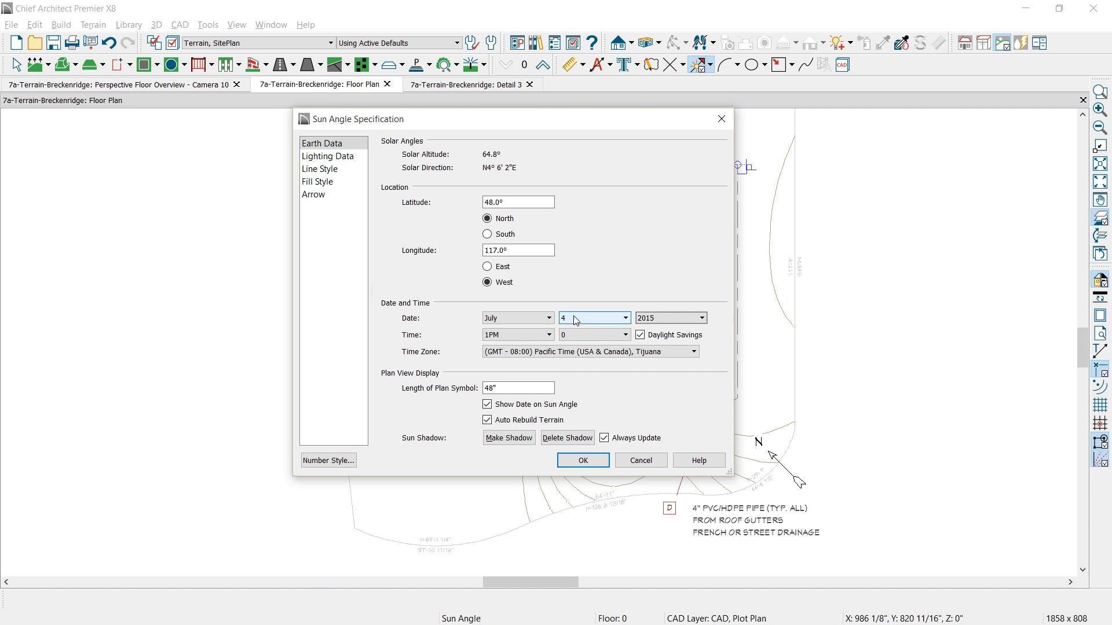
left_click(527, 337)
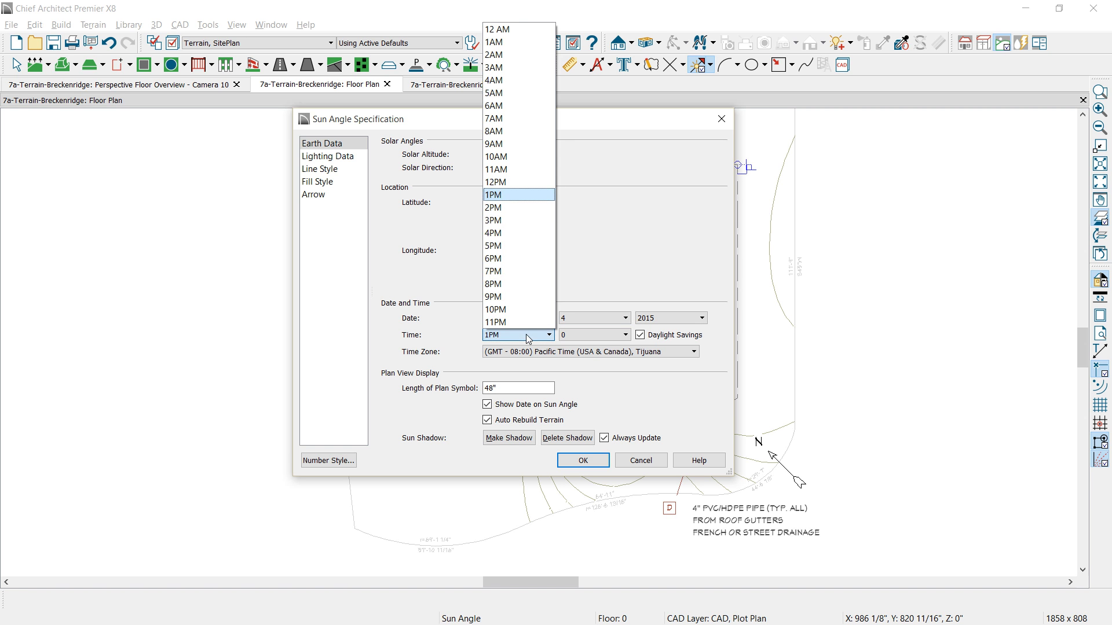
left_click(510, 234)
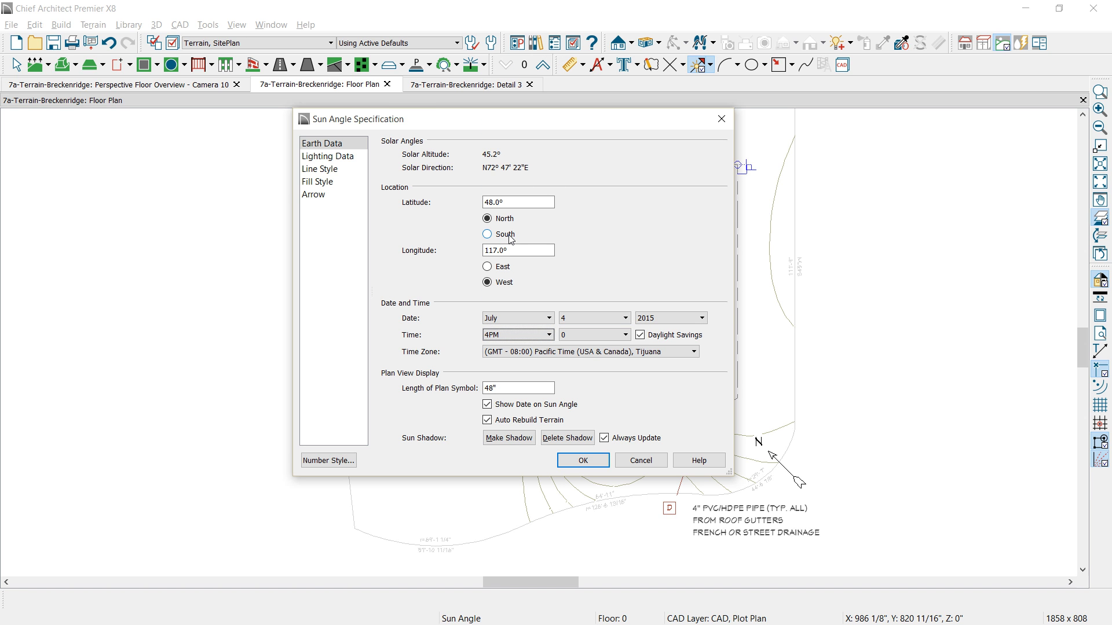
left_click(497, 439)
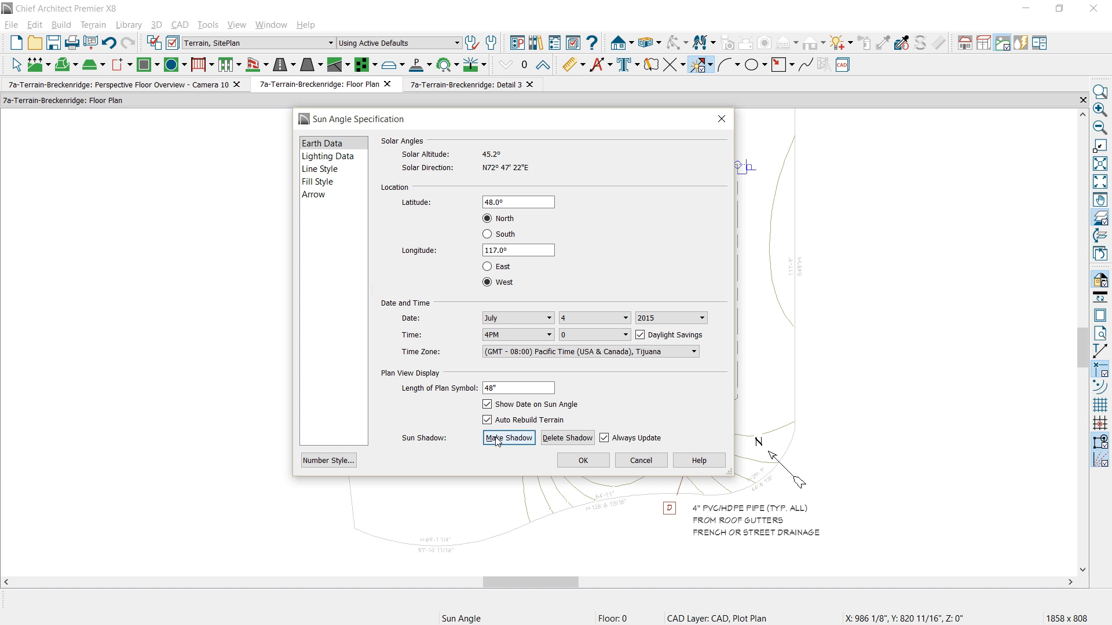
left_click(582, 460)
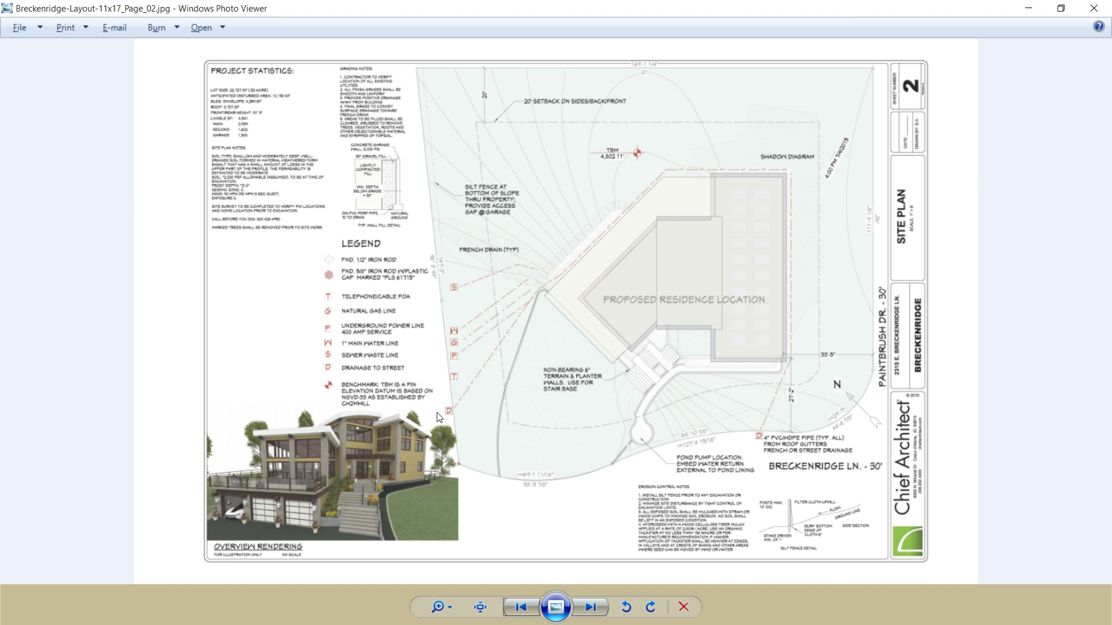
Go back to the previous image, Breckenridge-ExteriorFront.jpg, in Windows Photo Viewer.
left_click(520, 608)
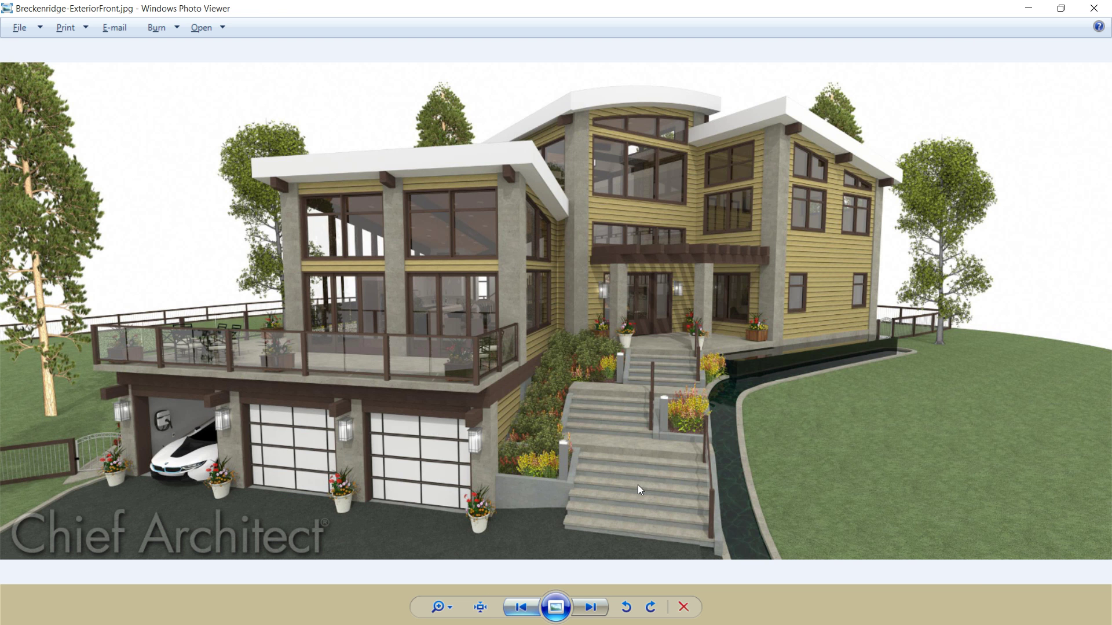